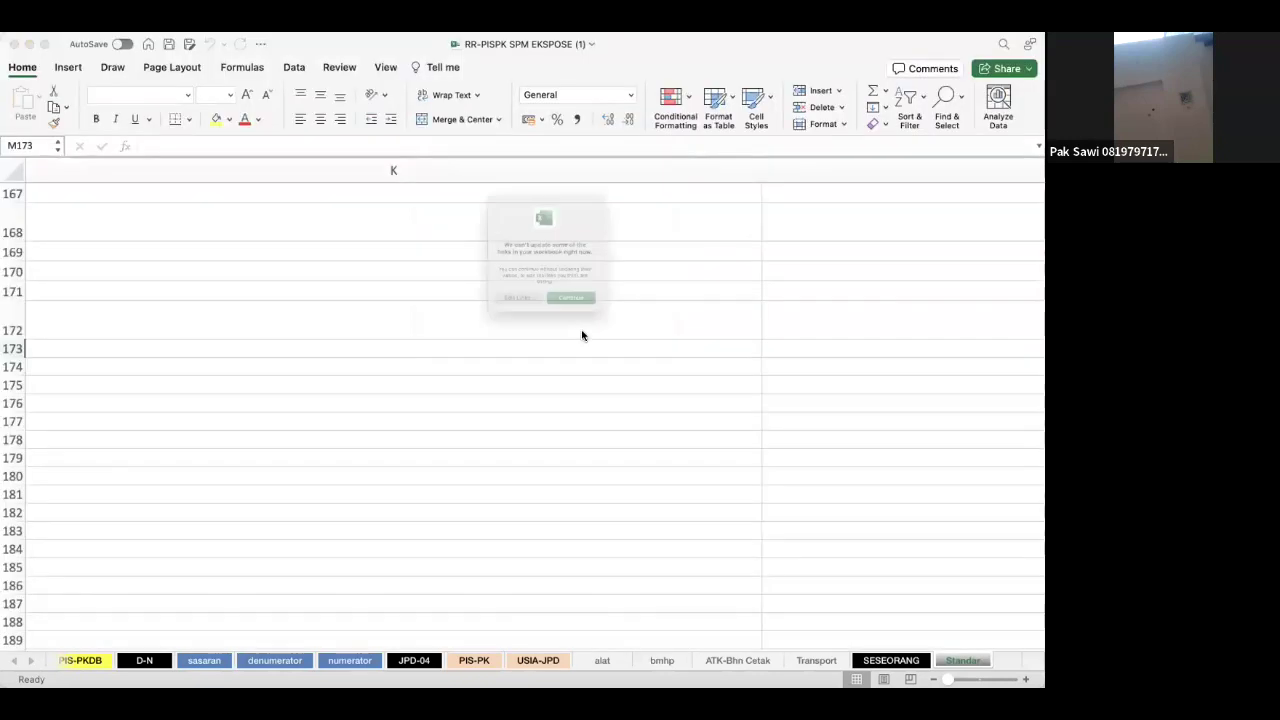
Dismiss the workbook links warning and review the service categories on the INTEGRASI PIS-PK sheet.
left_click(589, 331)
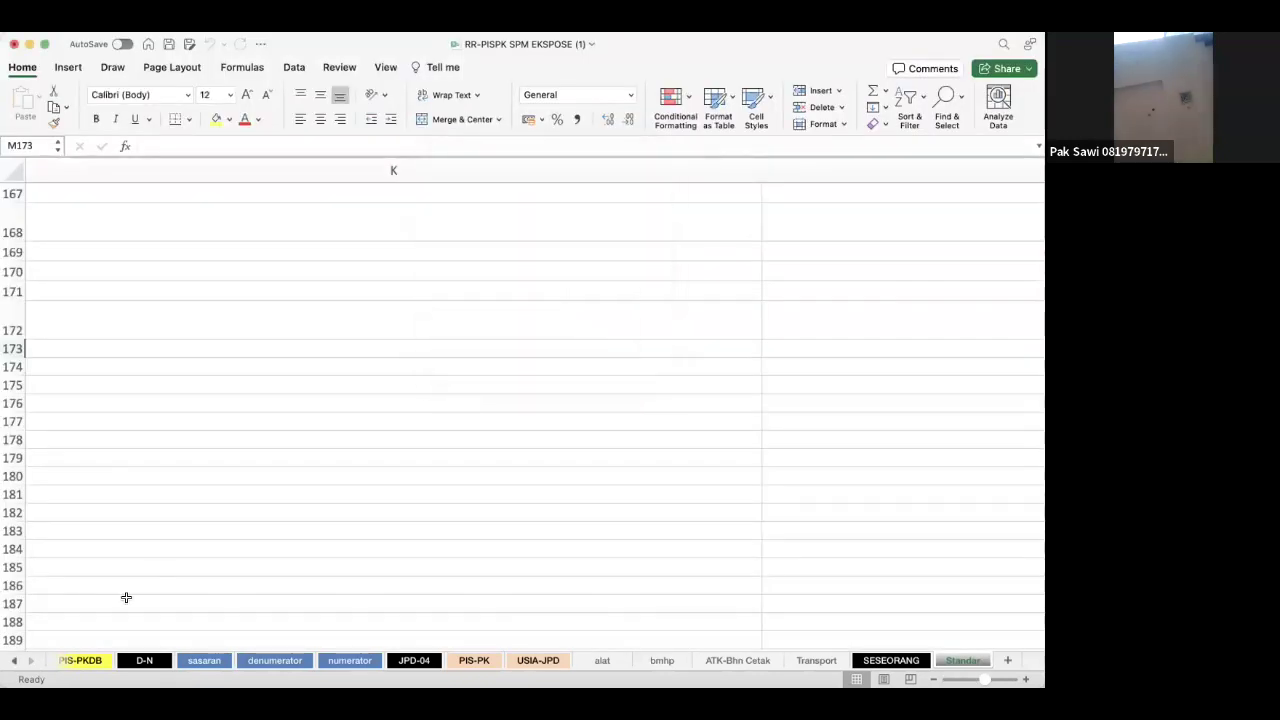
left_click(11, 661)
left_click(11, 661)
left_click(12, 661)
left_click(12, 661)
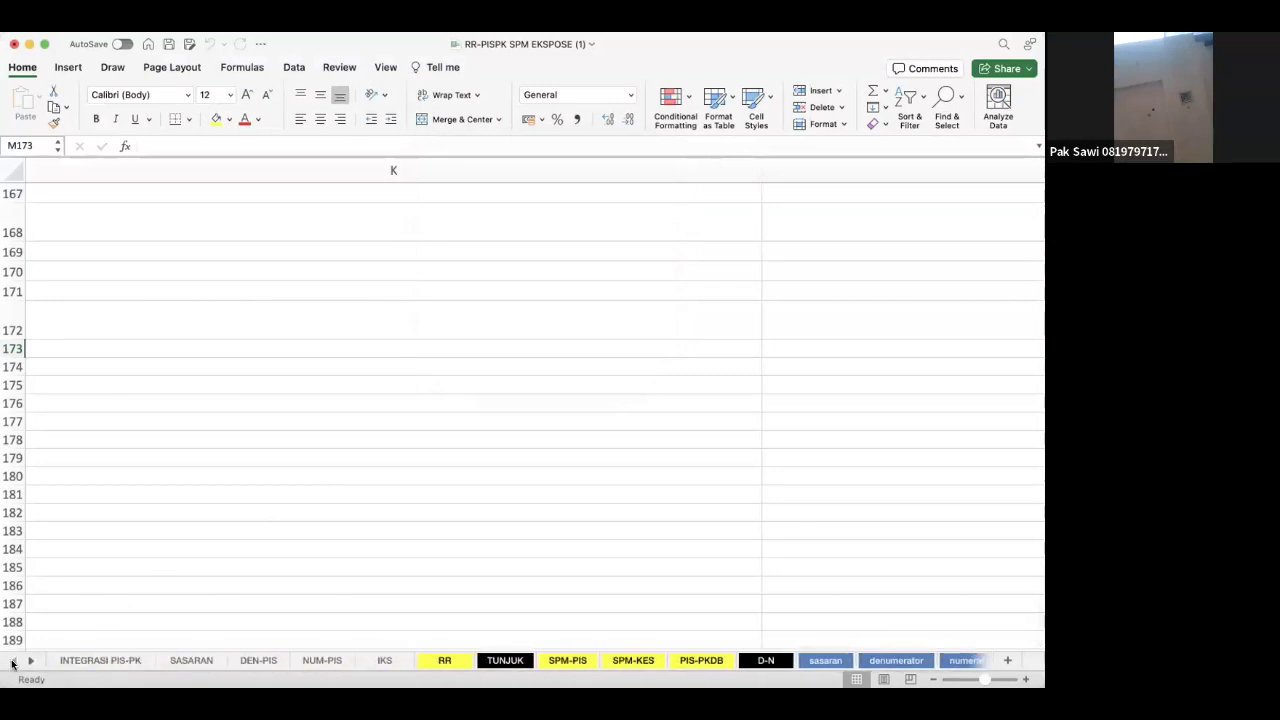
left_click(94, 660)
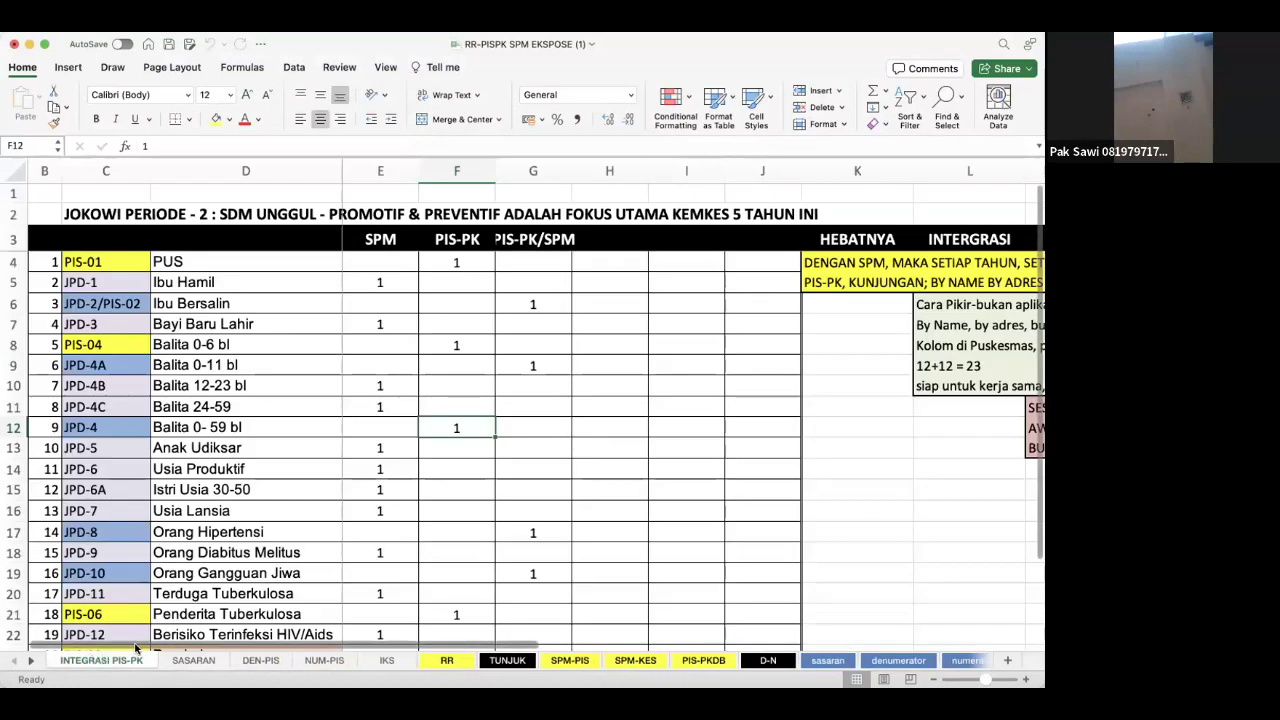
scroll(308, 590, "down", 2)
scroll(308, 590, "up", 2)
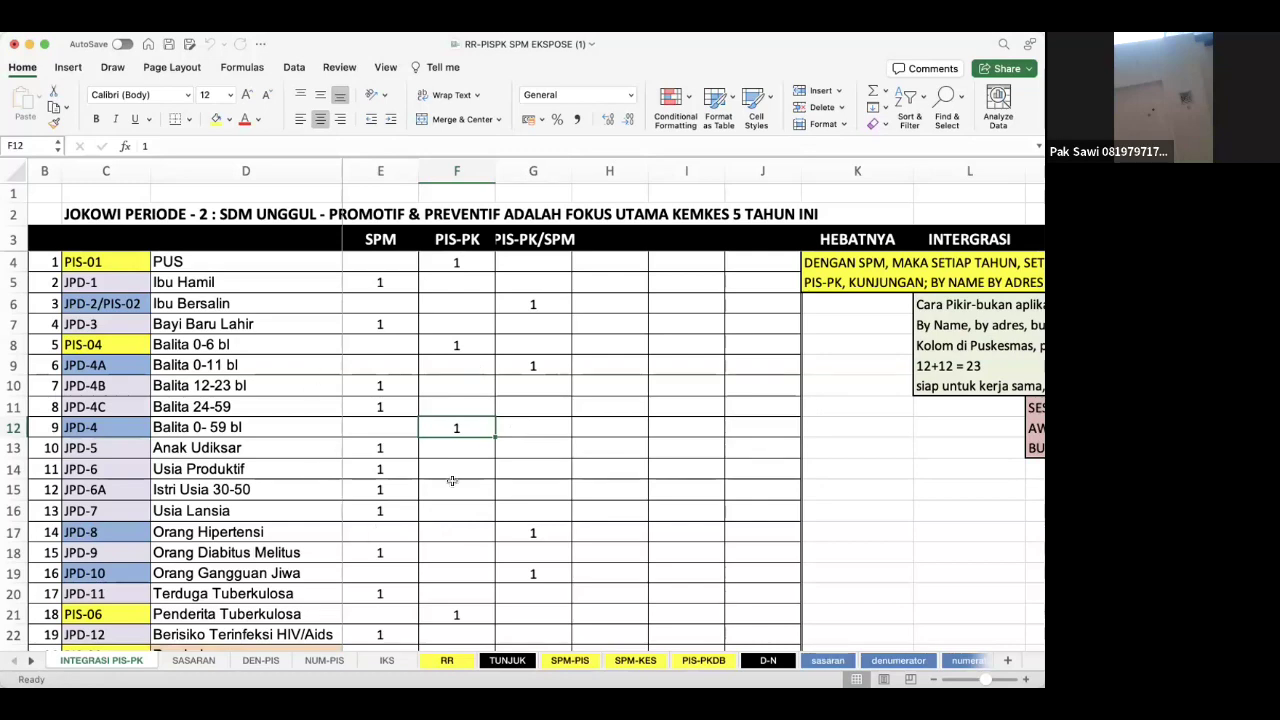
Look through the SASARAN, DEN-PIS, NUM-PIS and IKS sheets in turn.
left_click(190, 660)
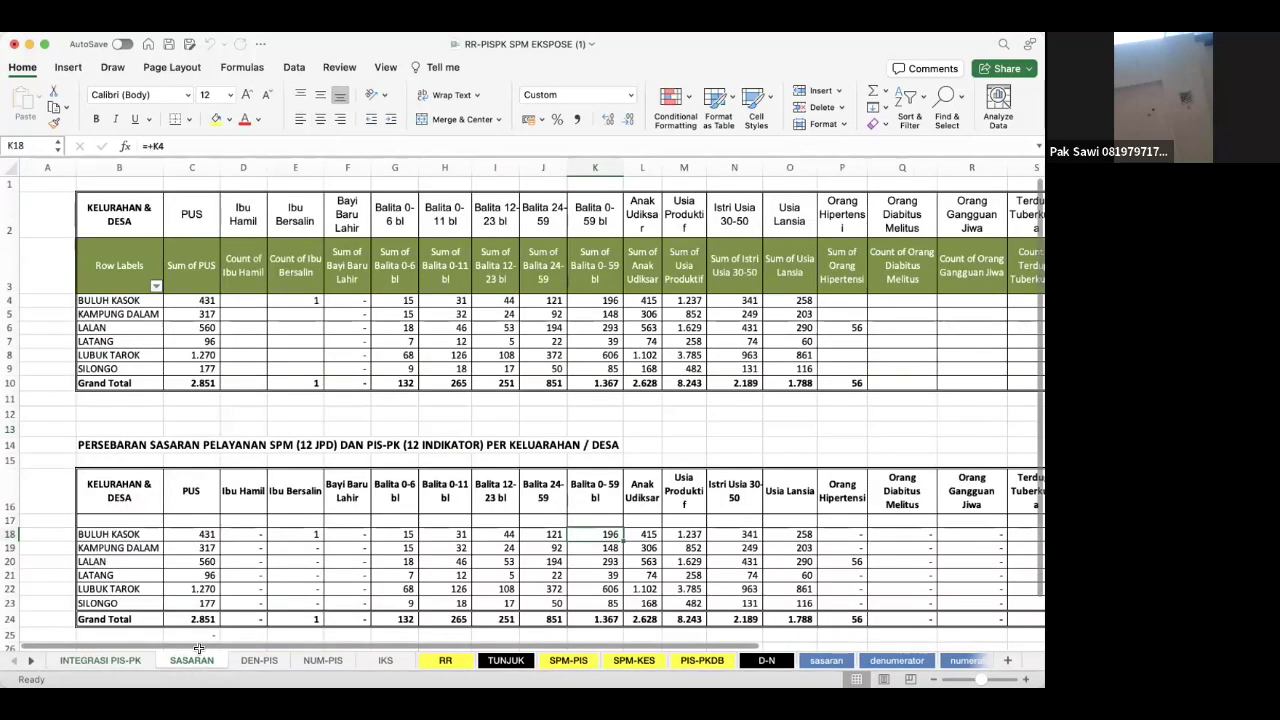
left_click(259, 660)
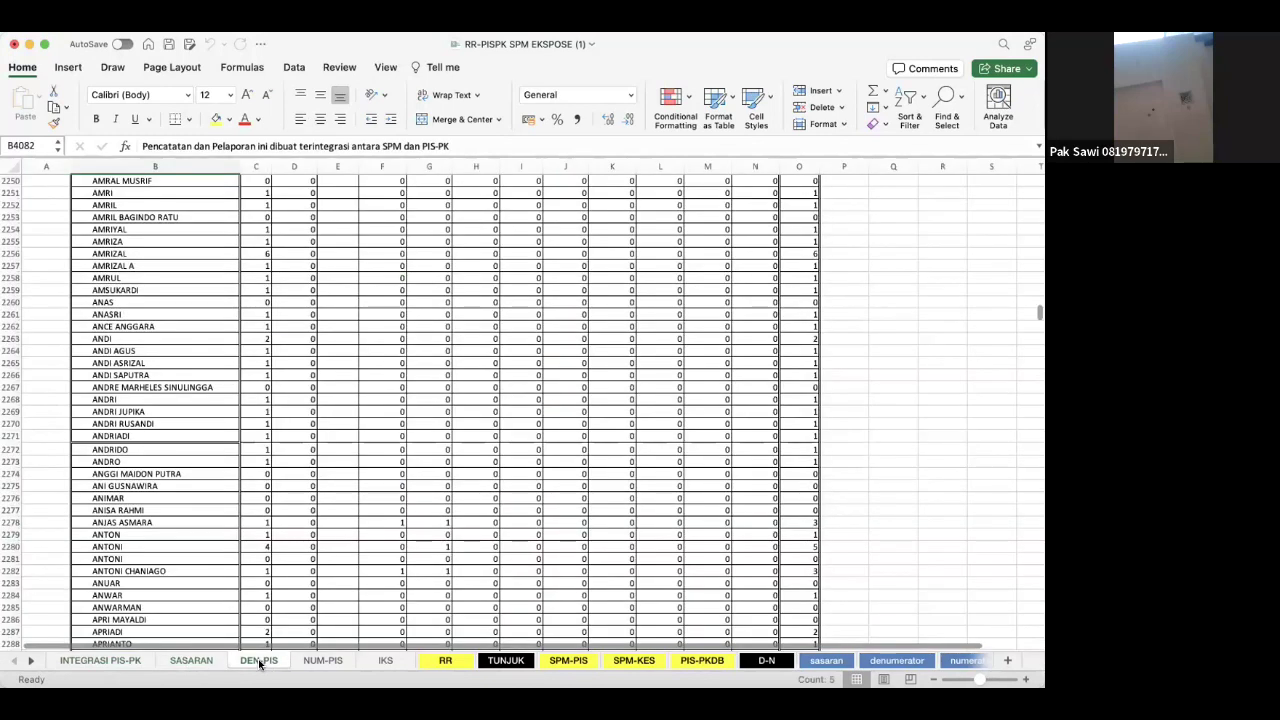
left_click(336, 662)
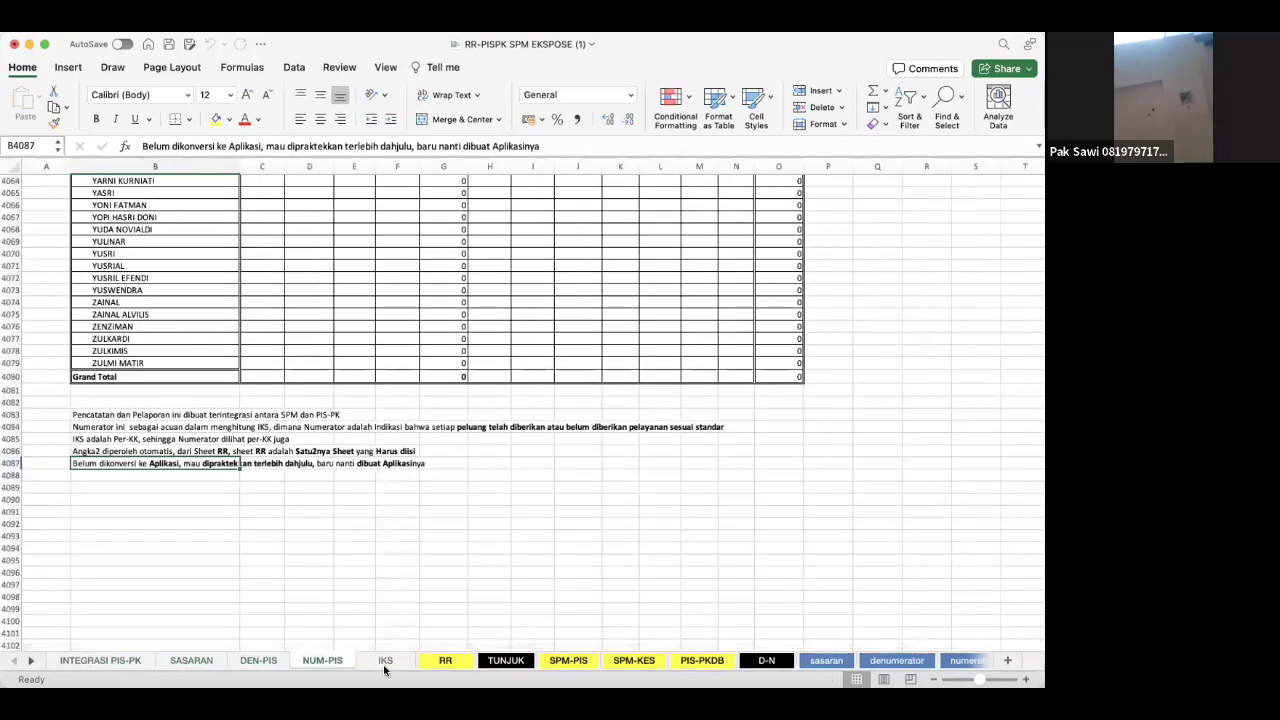
left_click(383, 662)
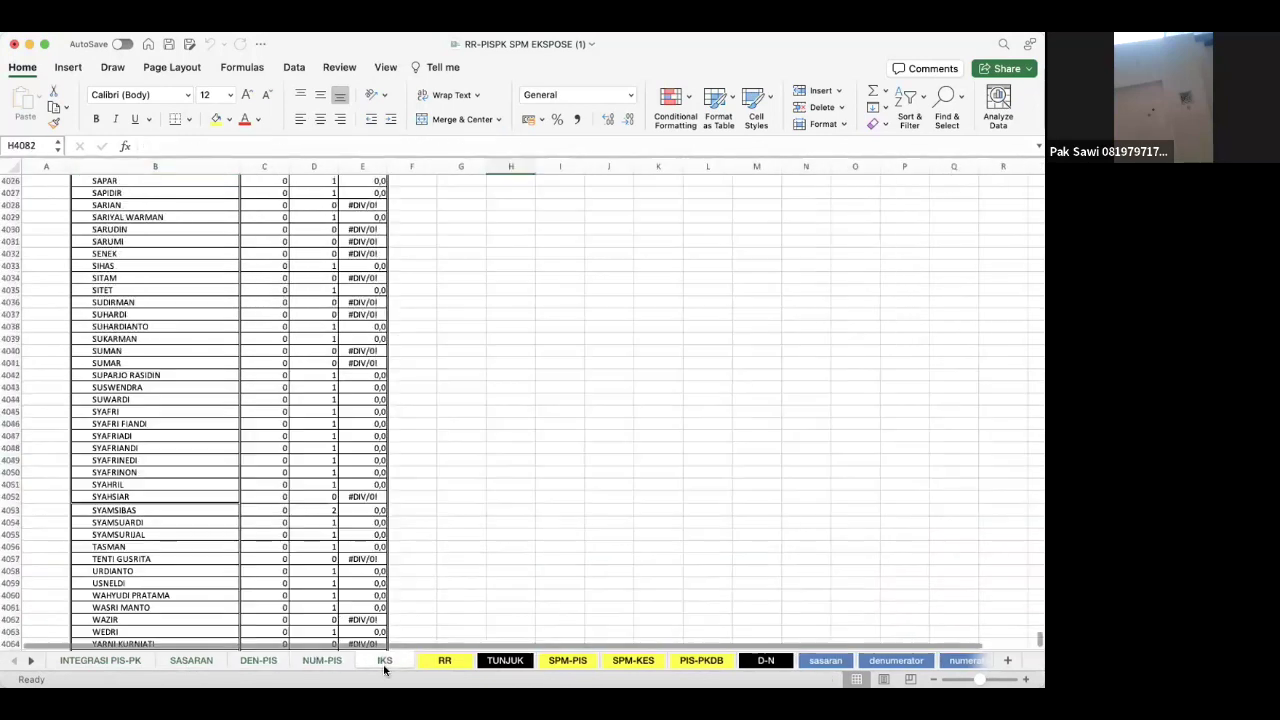
Open the RR sheet and examine its household head and address columns.
left_click(440, 661)
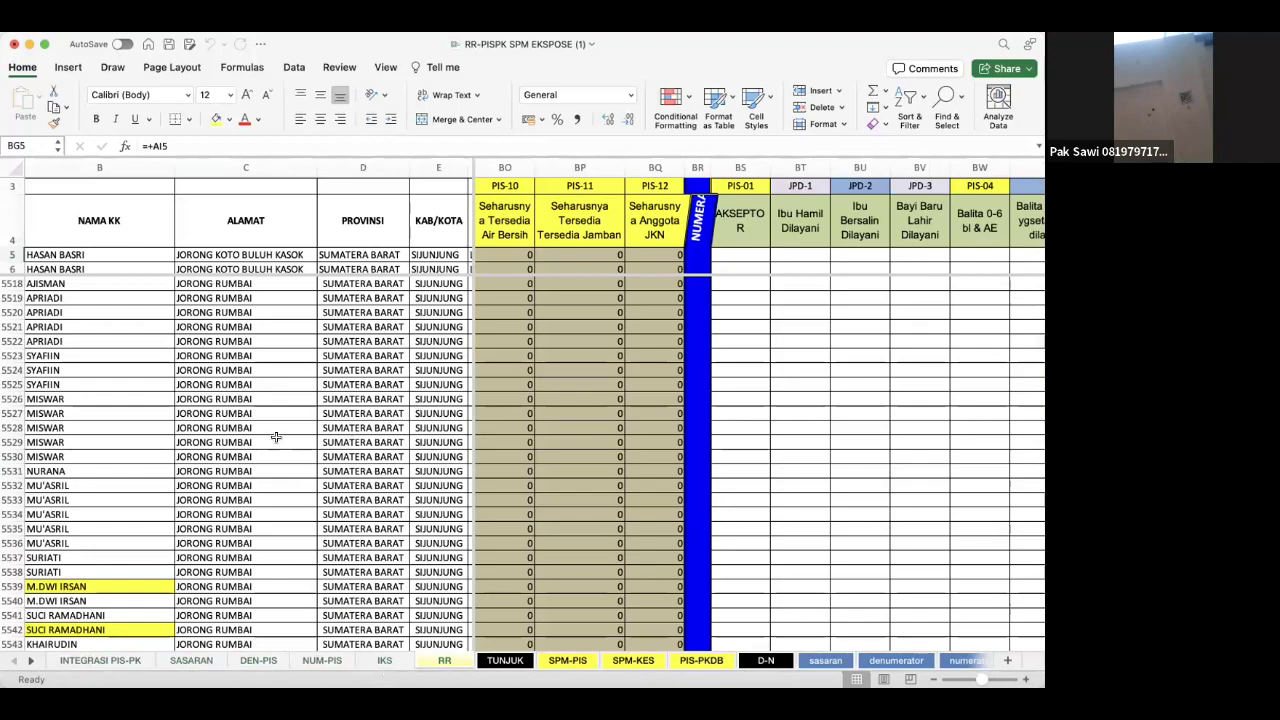
scroll(276, 437, "up", 7)
scroll(250, 420, "left", 2)
scroll(190, 365, "up", 10)
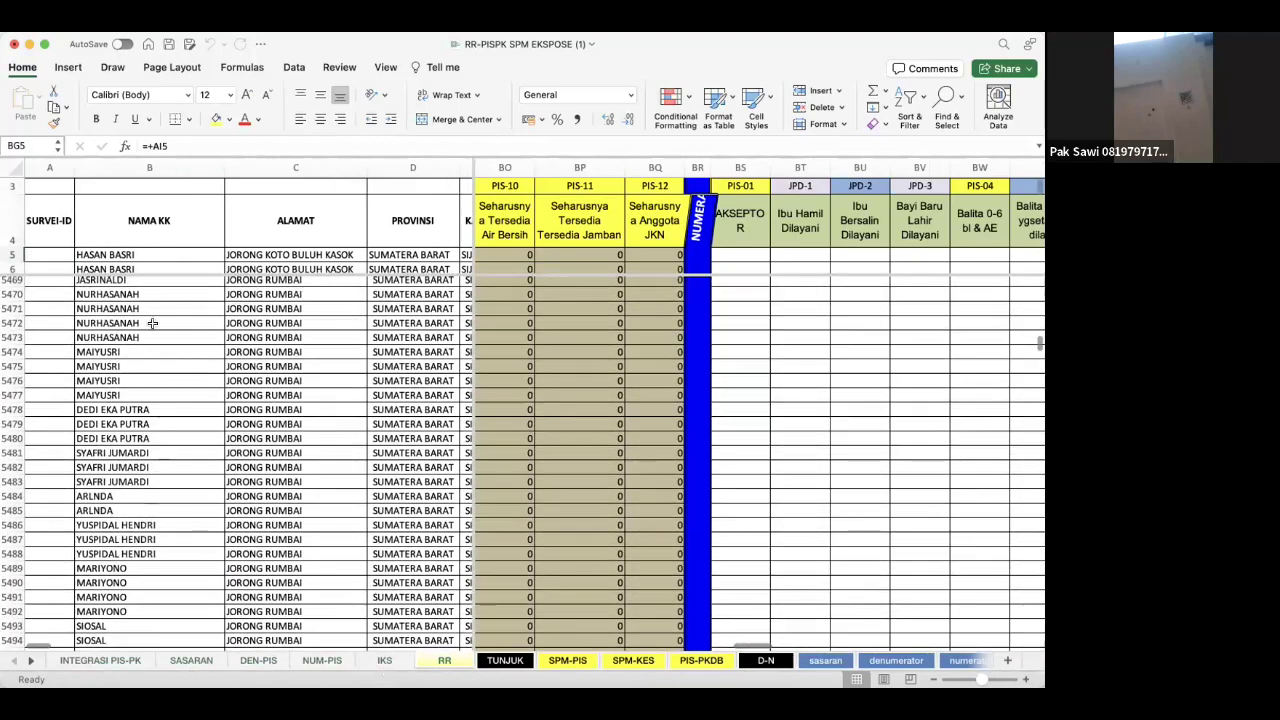
scroll(160, 318, "up", 2)
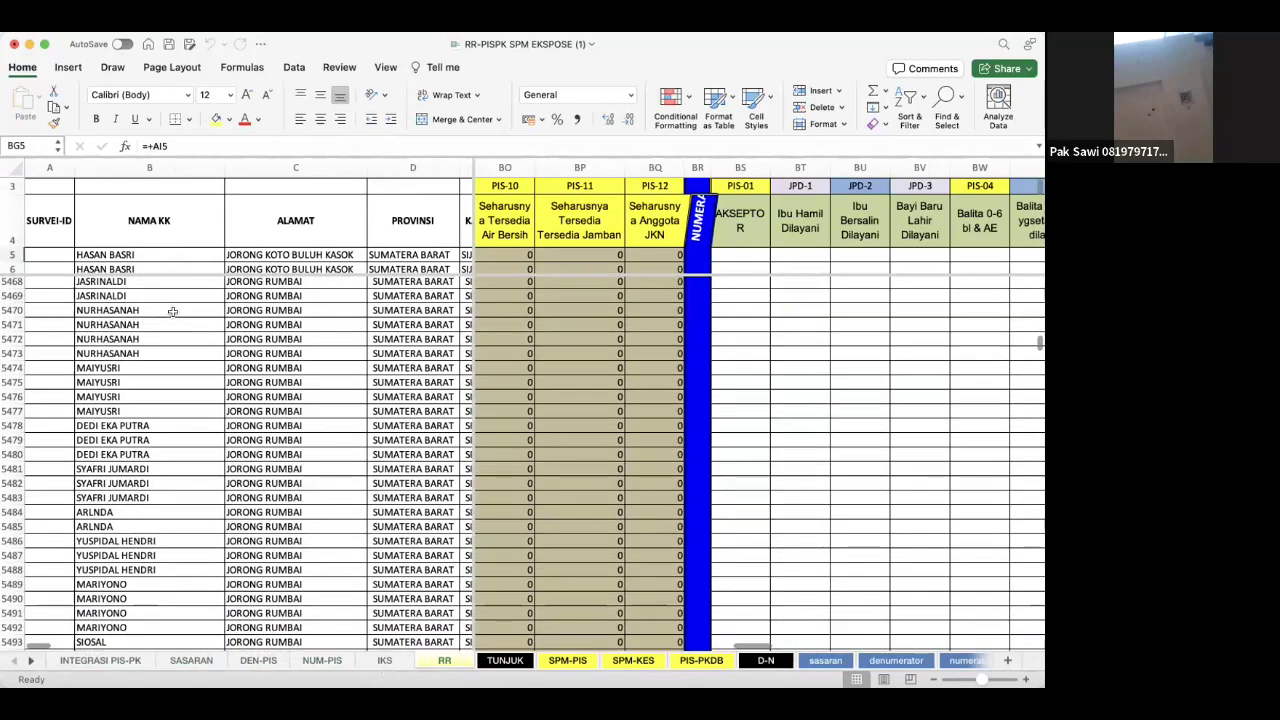
left_click(238, 312)
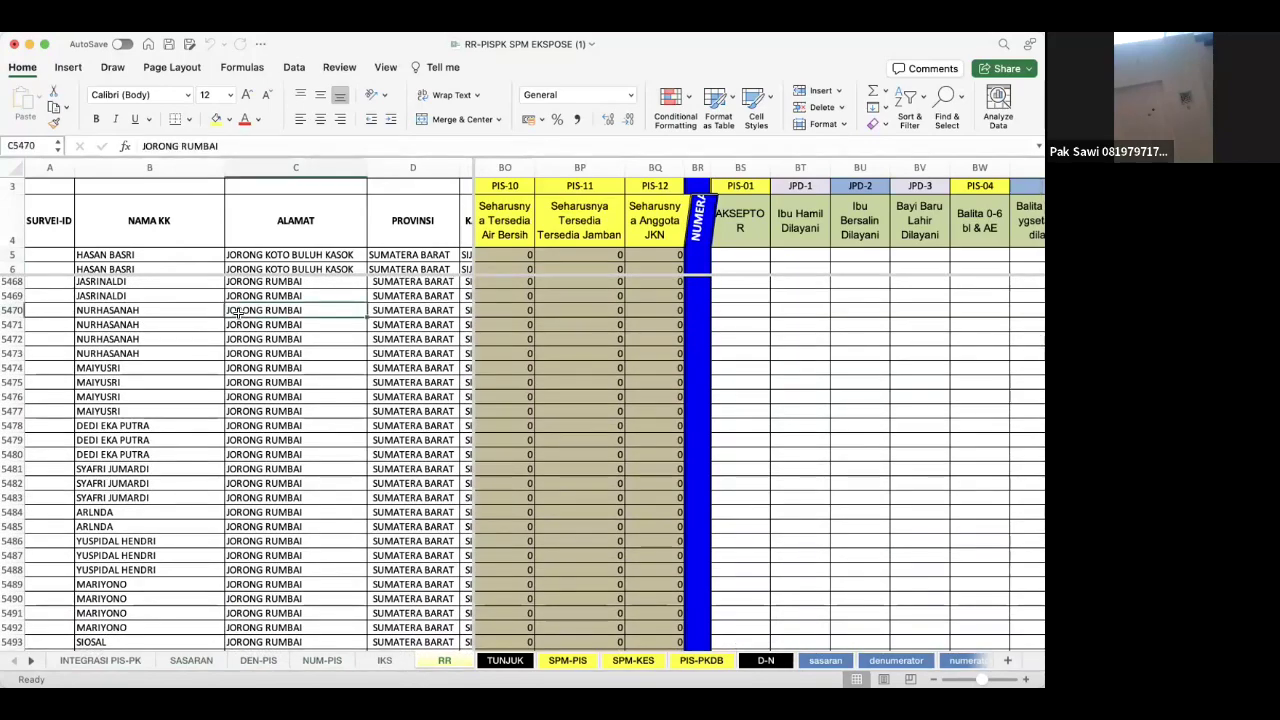
Examine the RR sheet's identity columns from province and district through NIK, family relationship, birth date and age.
scroll(238, 312, "right", 5)
scroll(238, 312, "up", 1)
scroll(238, 312, "right", 5)
scroll(238, 312, "up", 1)
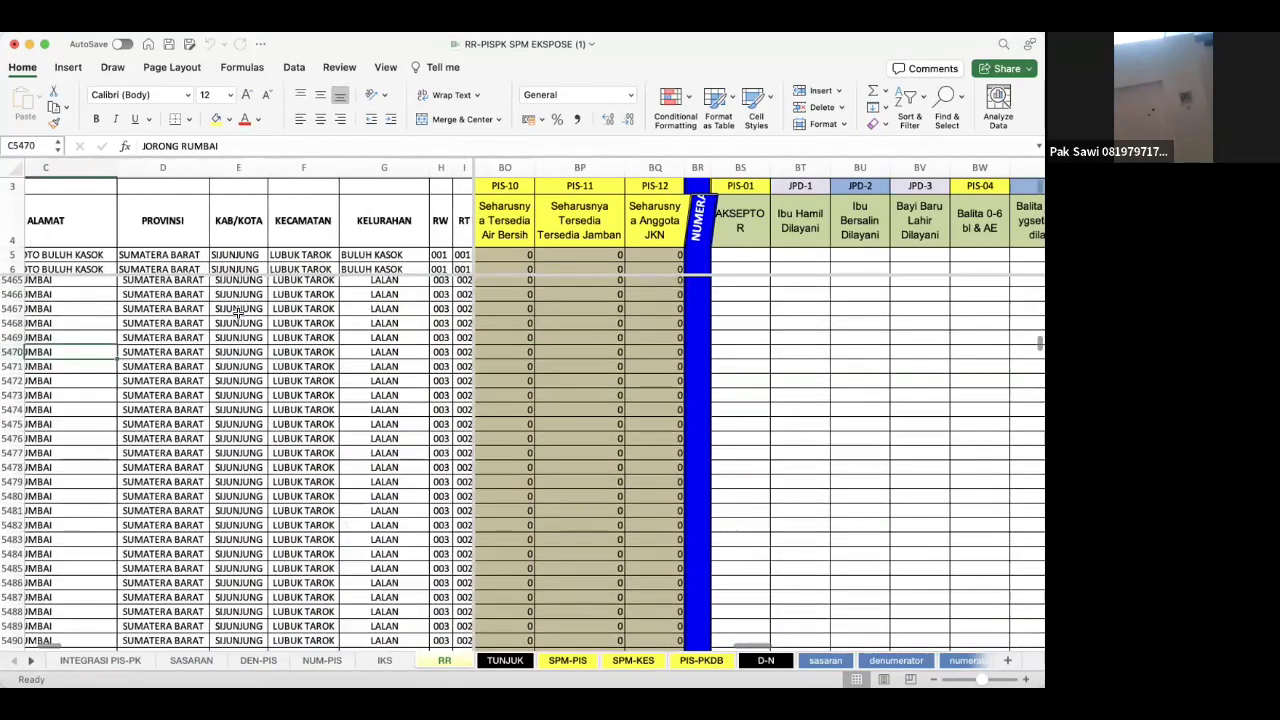
scroll(238, 313, "right", 8)
scroll(238, 313, "up", 2)
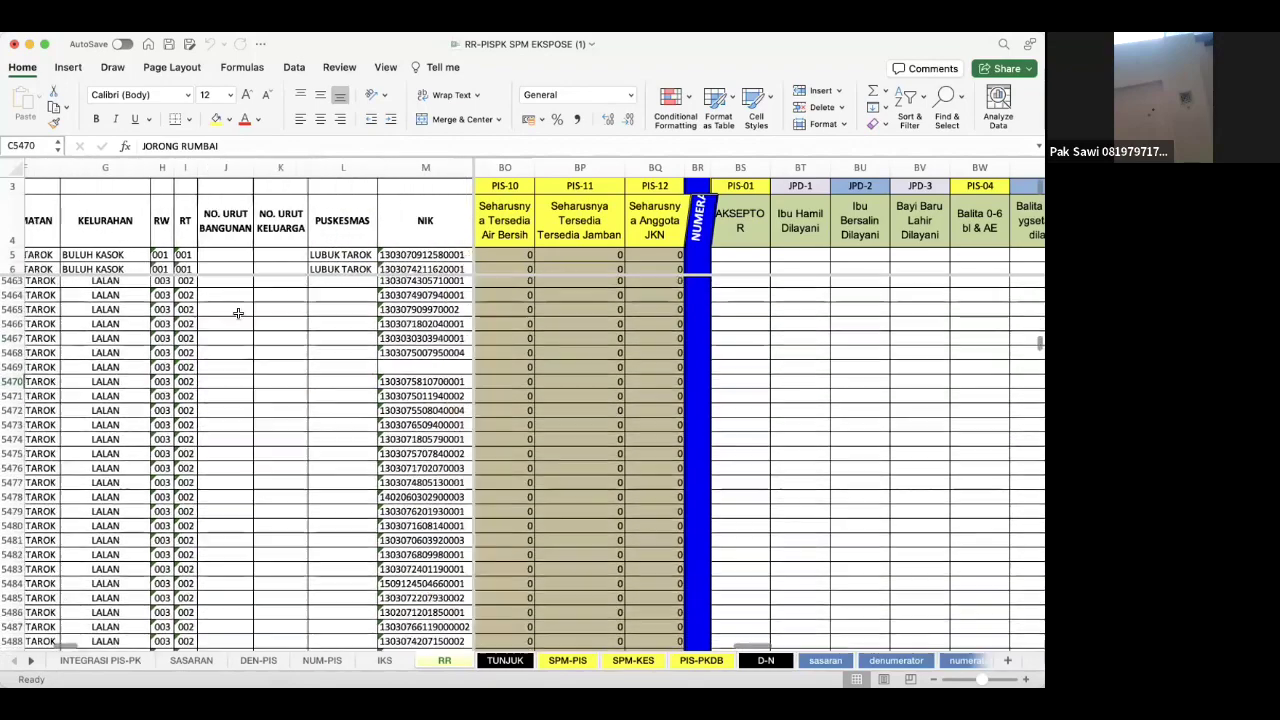
scroll(238, 313, "right", 4)
scroll(238, 313, "up", 1)
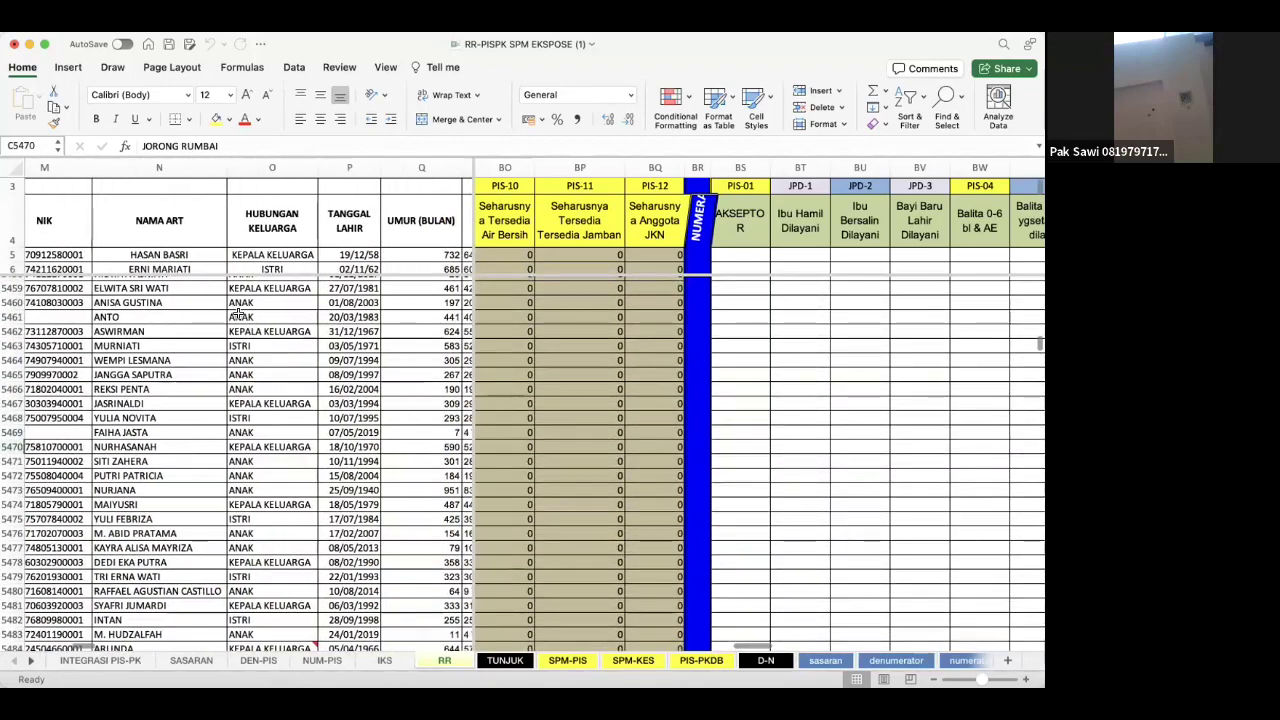
Review the RR sheet's denominator columns from PIS-12 back to PIS-01, then the target group back to the JENIS KELAMIN column.
left_click(563, 281)
scroll(563, 281, "left", 3)
scroll(563, 281, "left", 8)
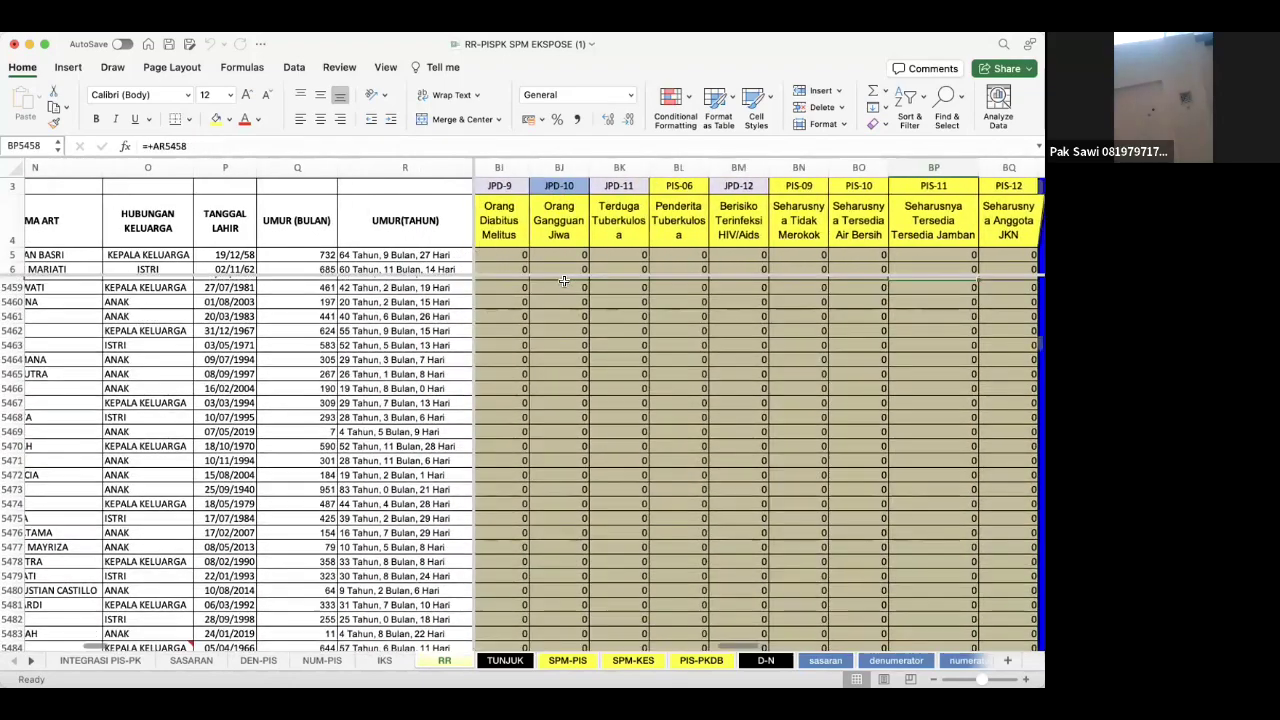
scroll(563, 281, "left", 8)
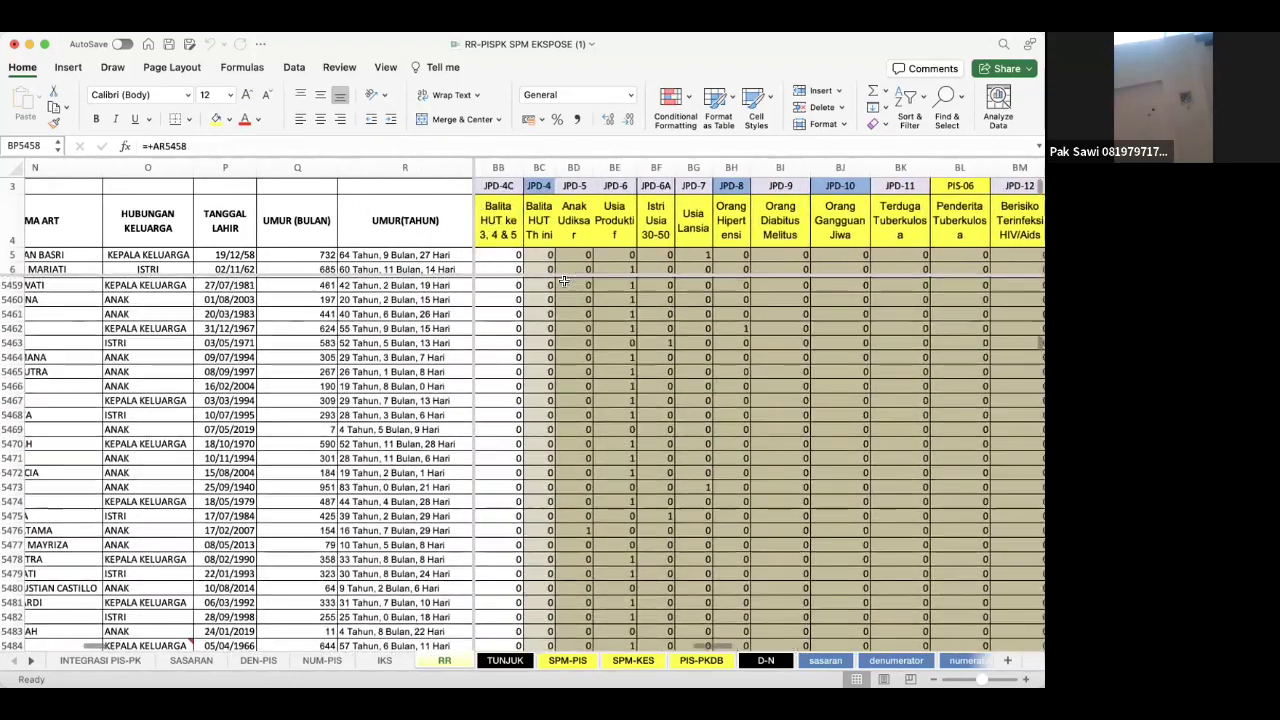
scroll(563, 281, "up", 1)
scroll(563, 281, "left", 5)
scroll(563, 281, "up", 1)
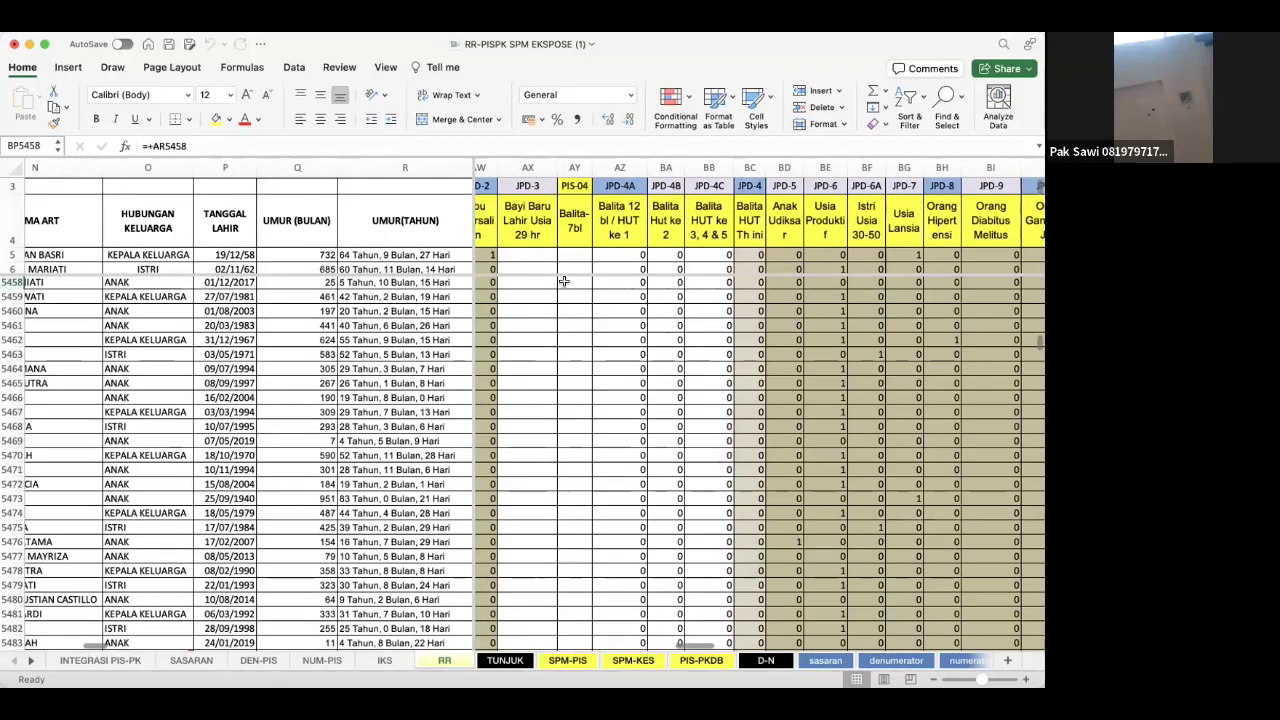
scroll(563, 281, "left", 15)
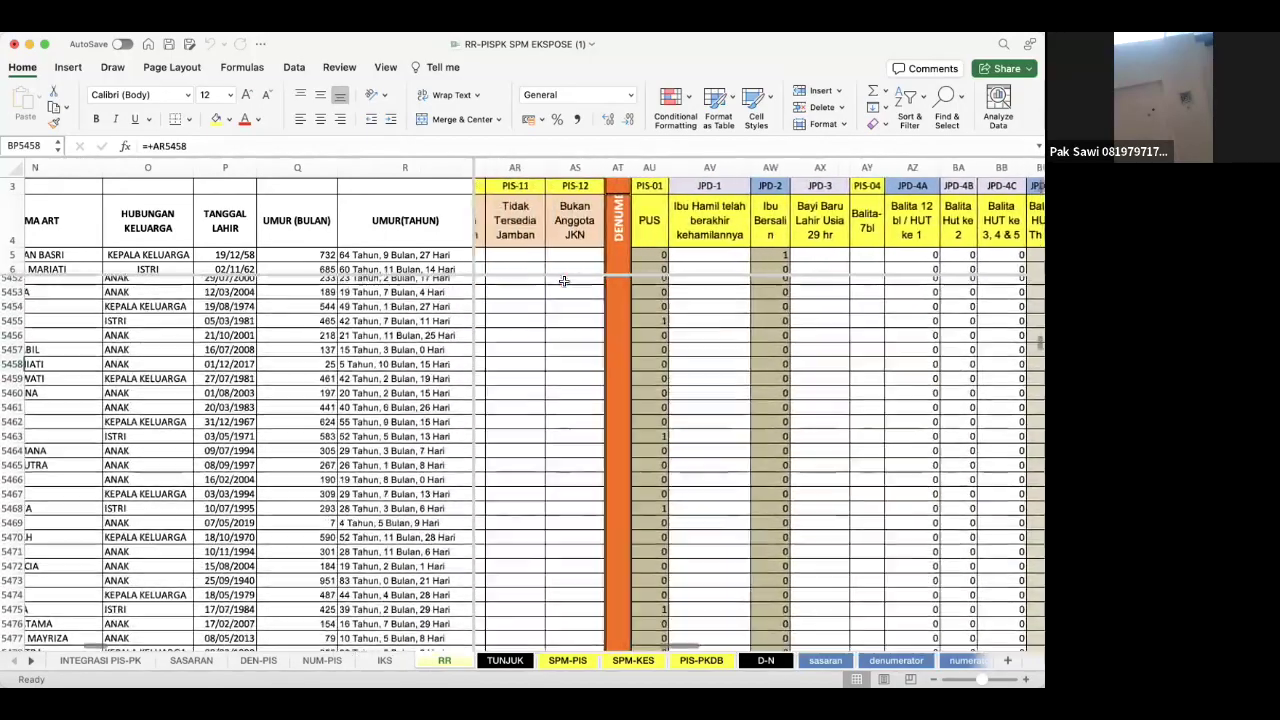
scroll(563, 281, "up", 3)
scroll(563, 281, "left", 16)
scroll(563, 281, "up", 1)
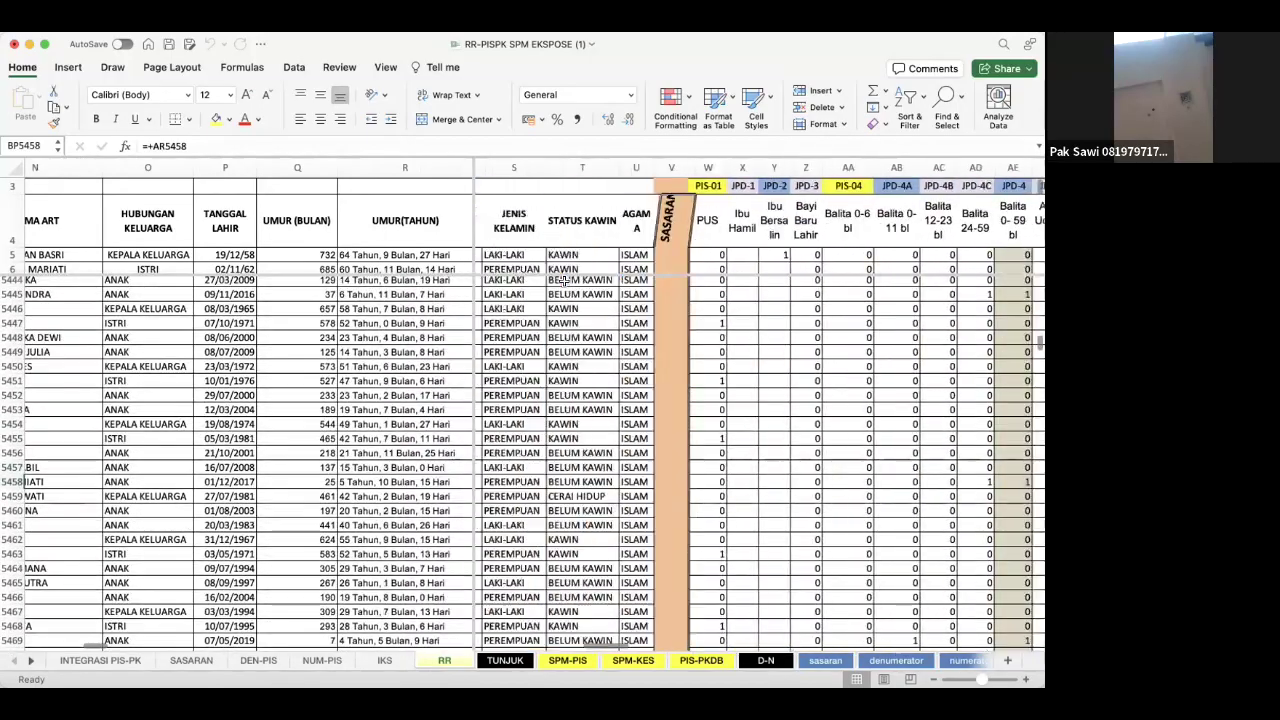
Examine the SASARAN group's age-based columns and inspect the JPD-6 Usia Produktif formula in cell AG5443.
scroll(563, 281, "up", 1)
scroll(563, 281, "right", 8)
scroll(437, 346, "right", 3)
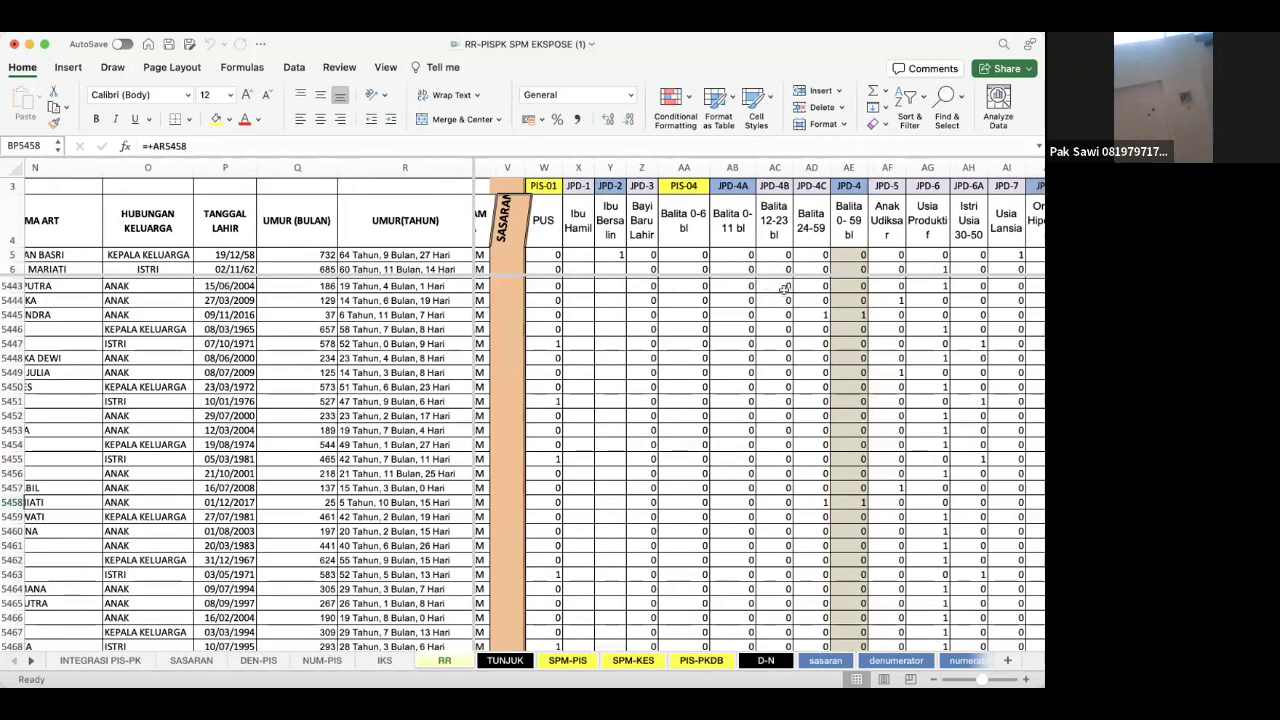
left_click(940, 286)
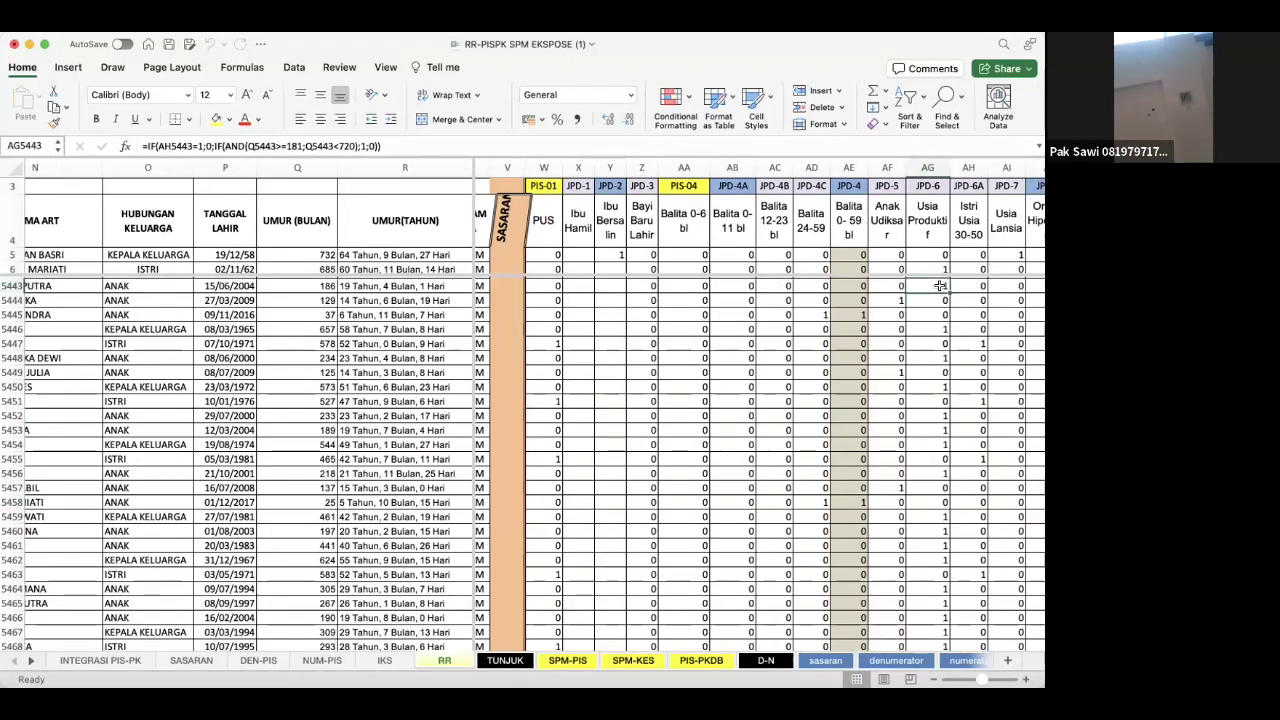
Review the remaining target columns from JPD-8 to PIS-12 and the denominator columns through PIS-10.
scroll(940, 286, "right", 2)
scroll(940, 286, "up", 1)
scroll(940, 286, "right", 10)
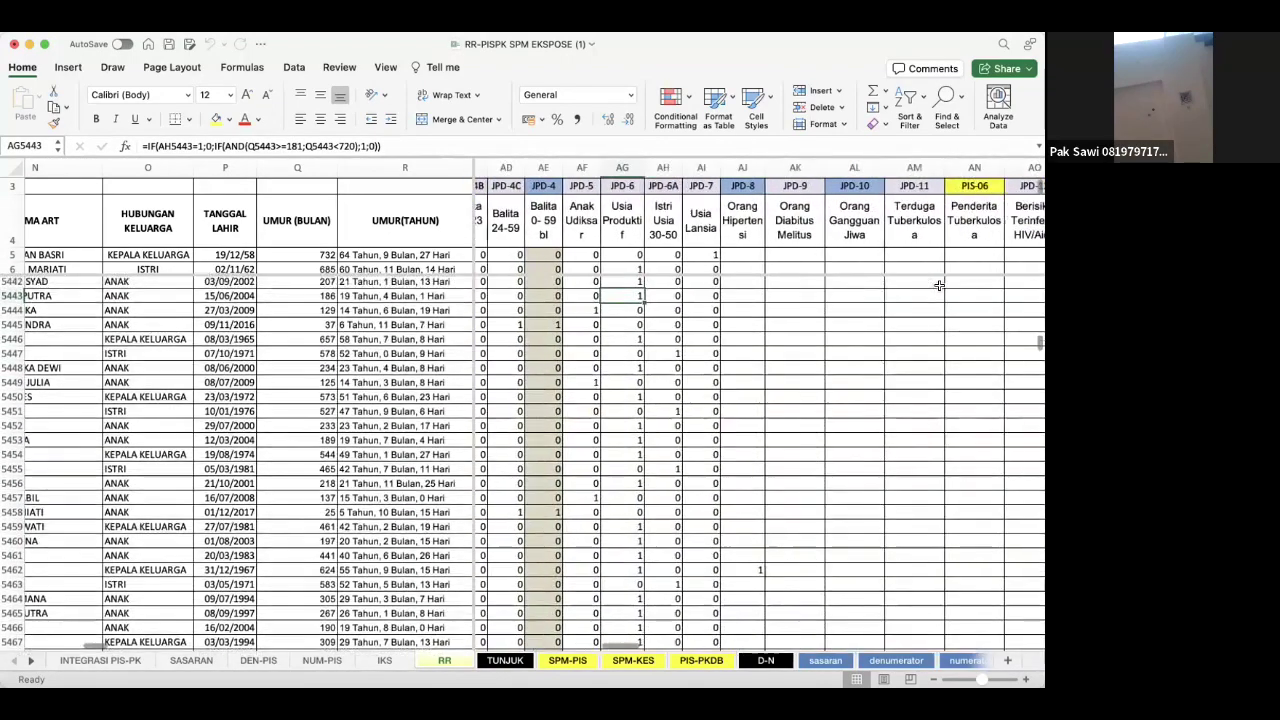
scroll(940, 286, "right", 10)
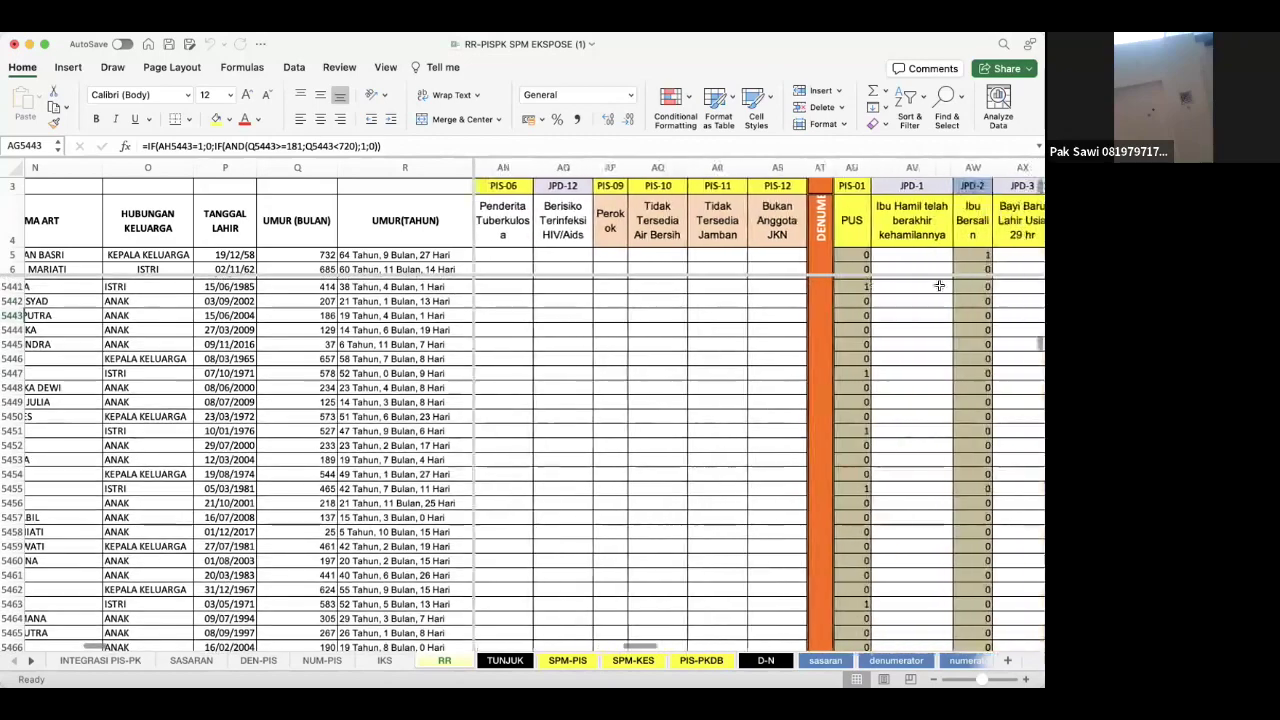
scroll(940, 286, "up", 1)
scroll(940, 286, "right", 8)
scroll(940, 286, "up", 1)
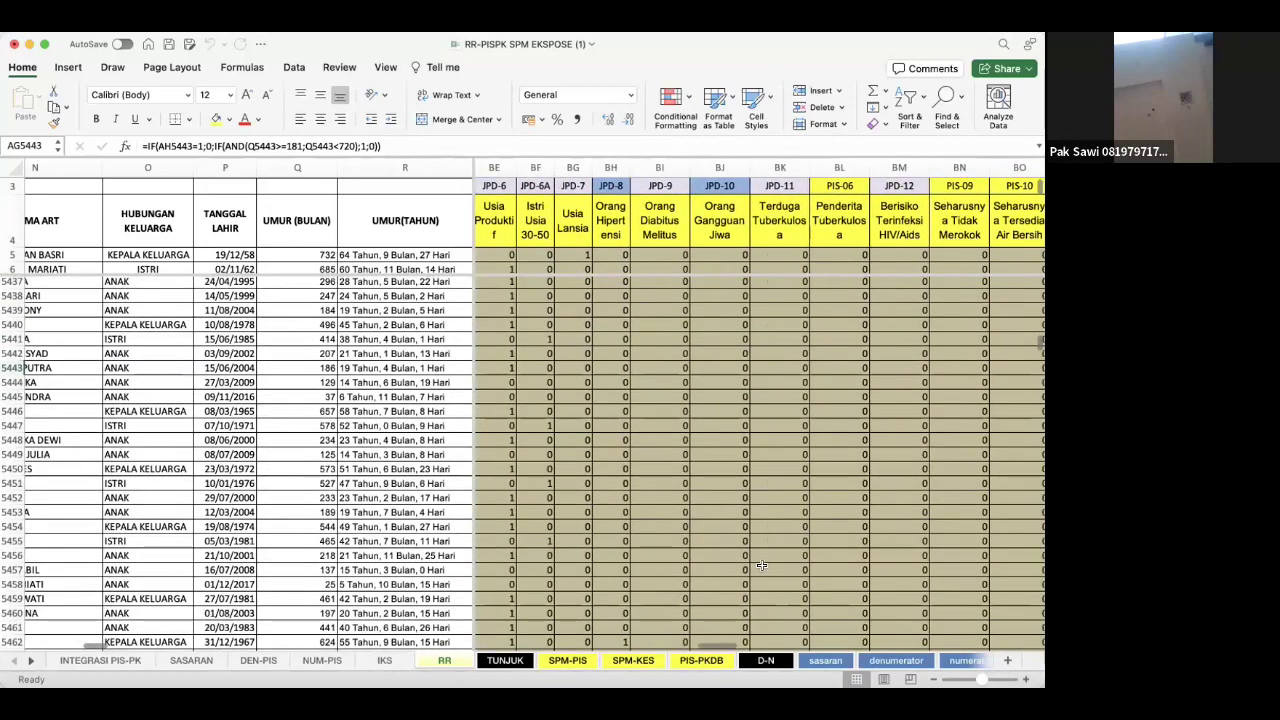
View the performance table on the SPM-PIS sheet, return to RR, and open the recording guide on the TUNJUK sheet.
left_click(570, 662)
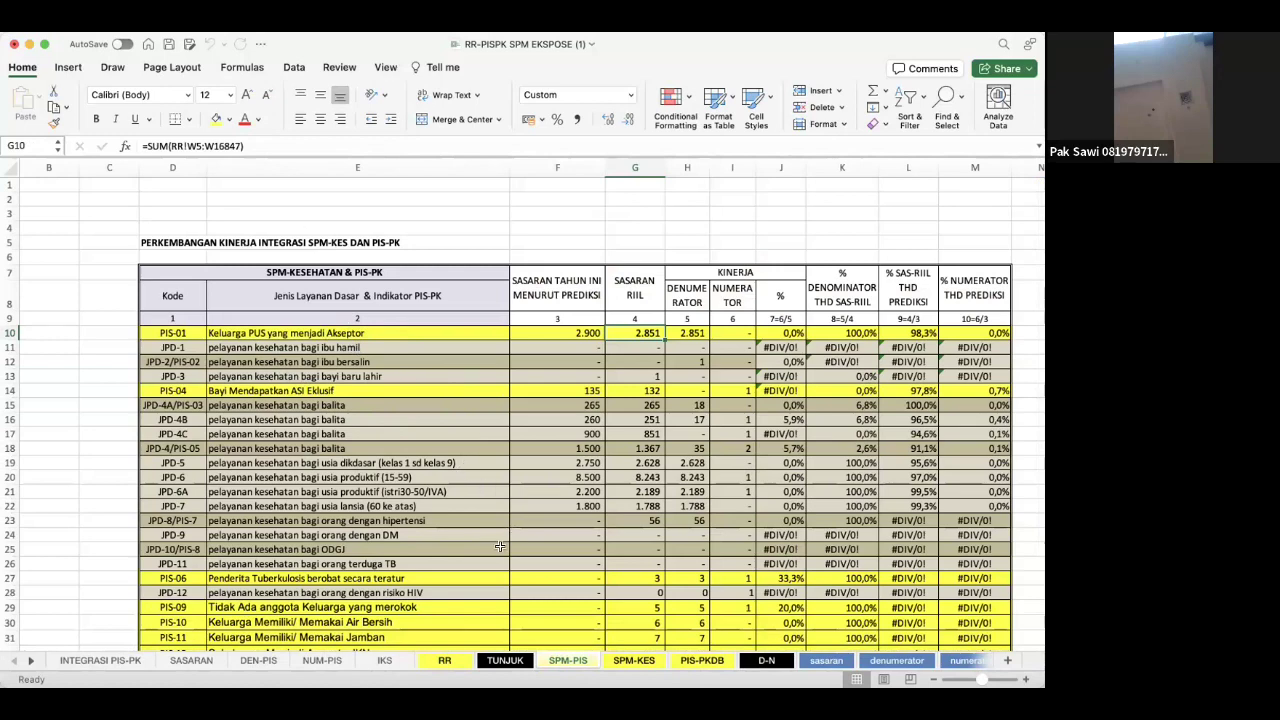
left_click(447, 661)
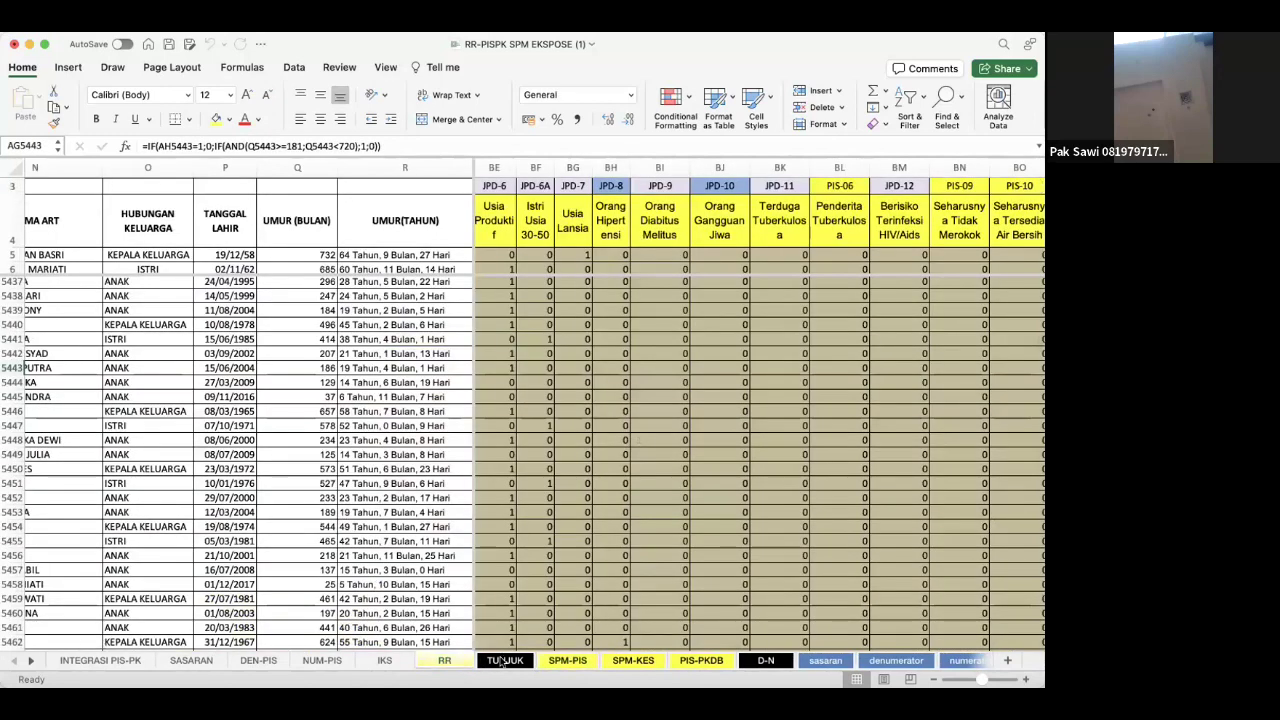
left_click(504, 661)
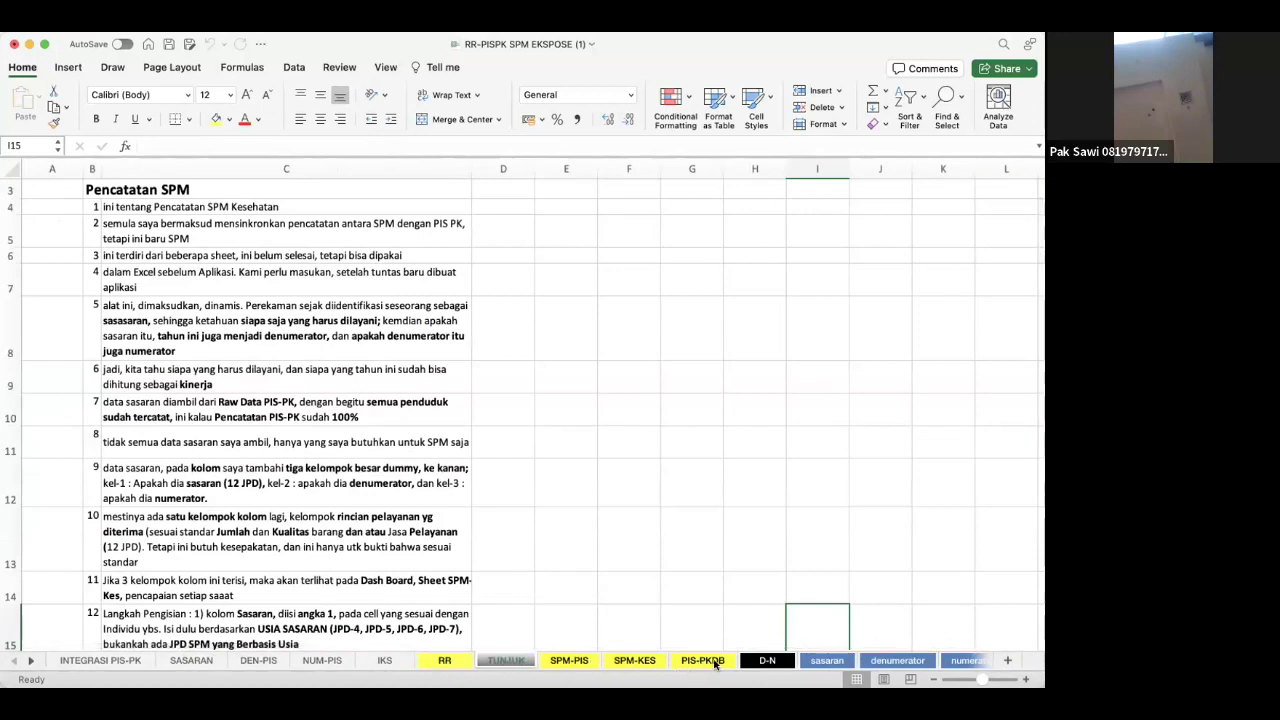
Open the D-N sheet and examine the target and service definitions for Bumil (JPD-K01).
left_click(770, 661)
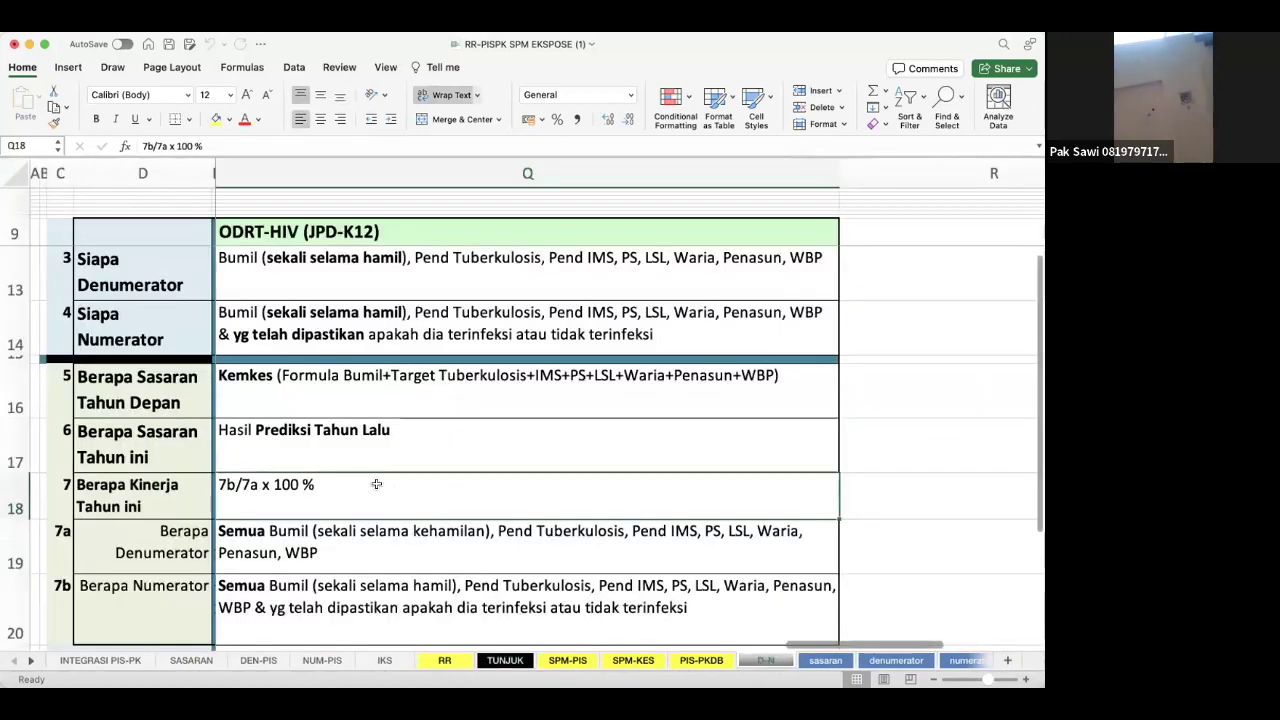
scroll(376, 484, "left", 10)
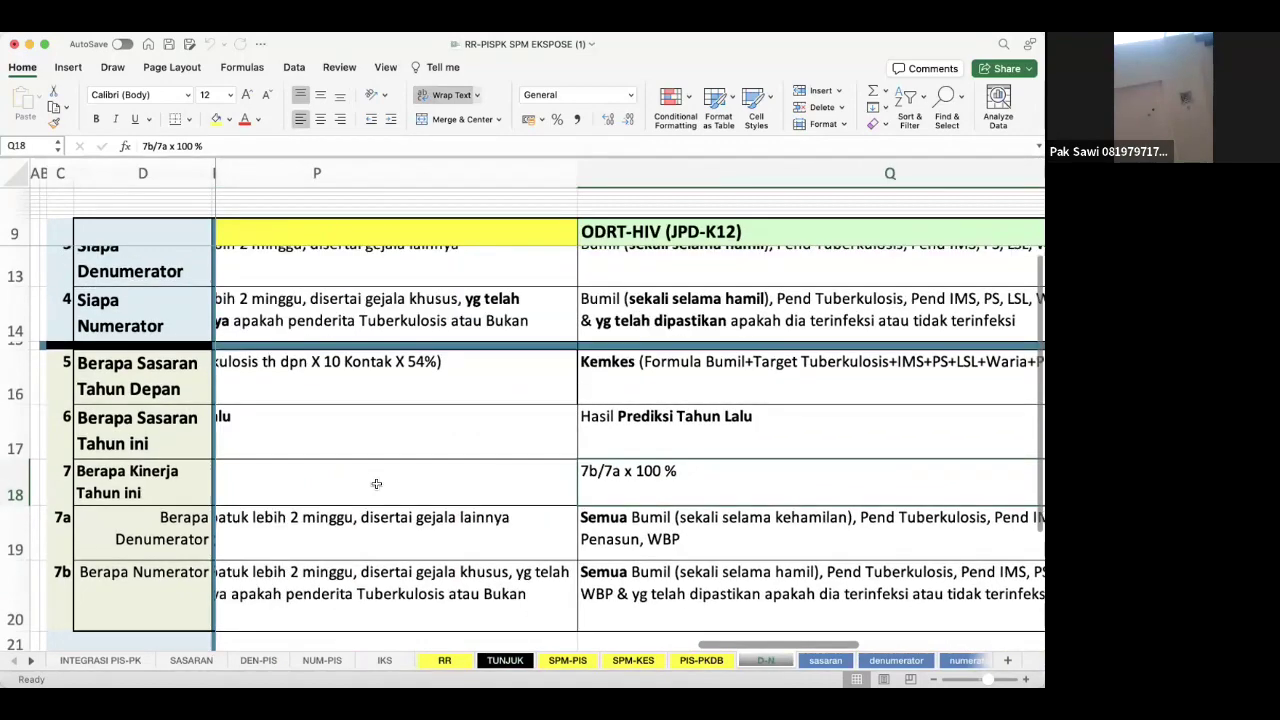
scroll(376, 484, "left", 15)
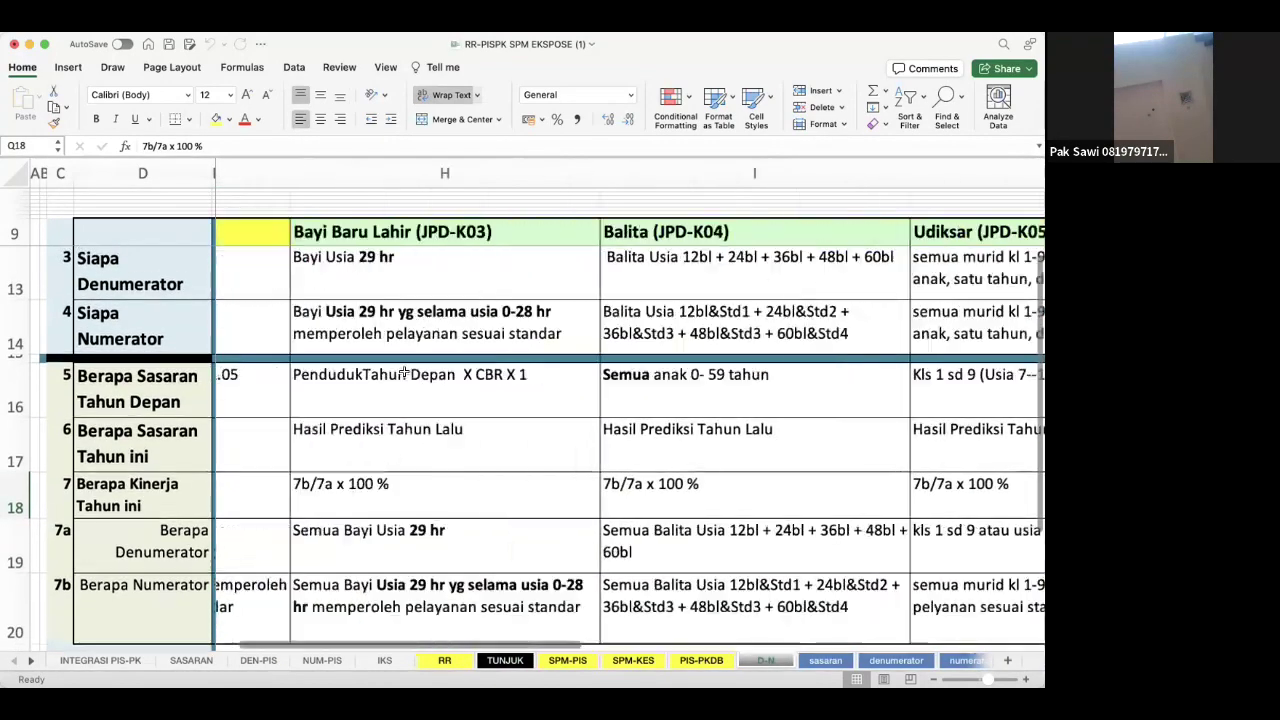
scroll(369, 301, "up", 3)
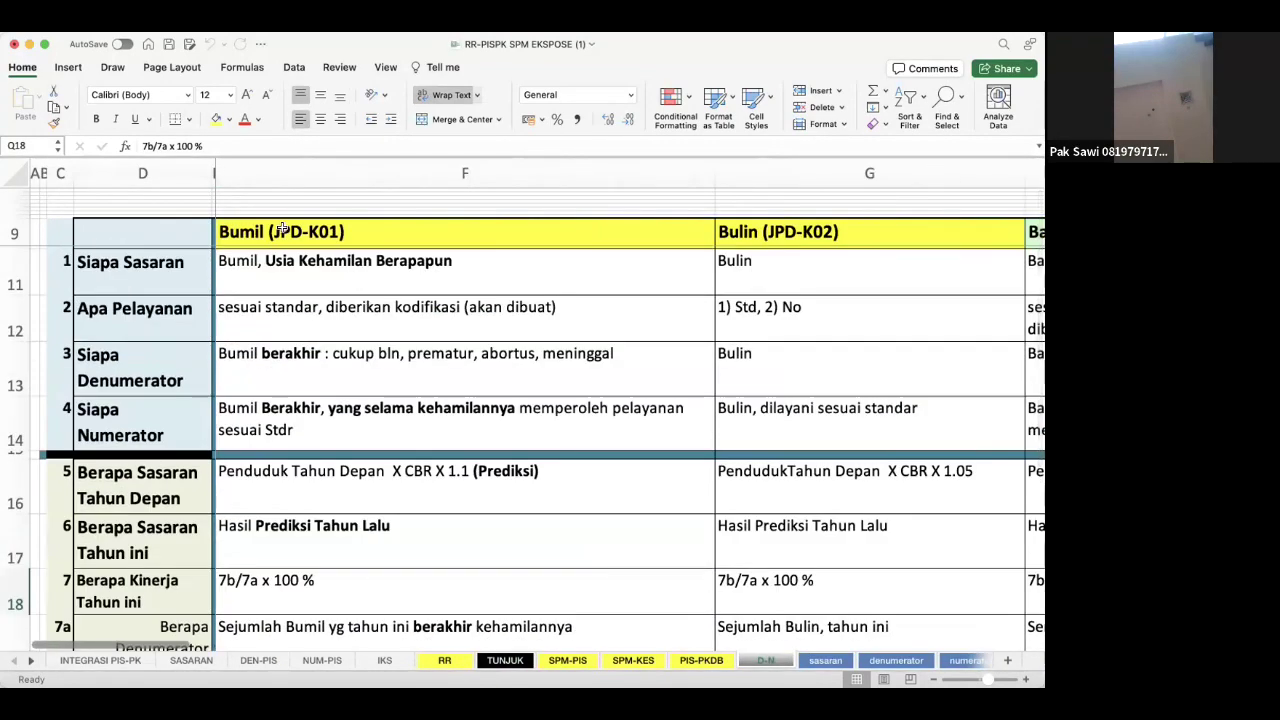
left_click(259, 275)
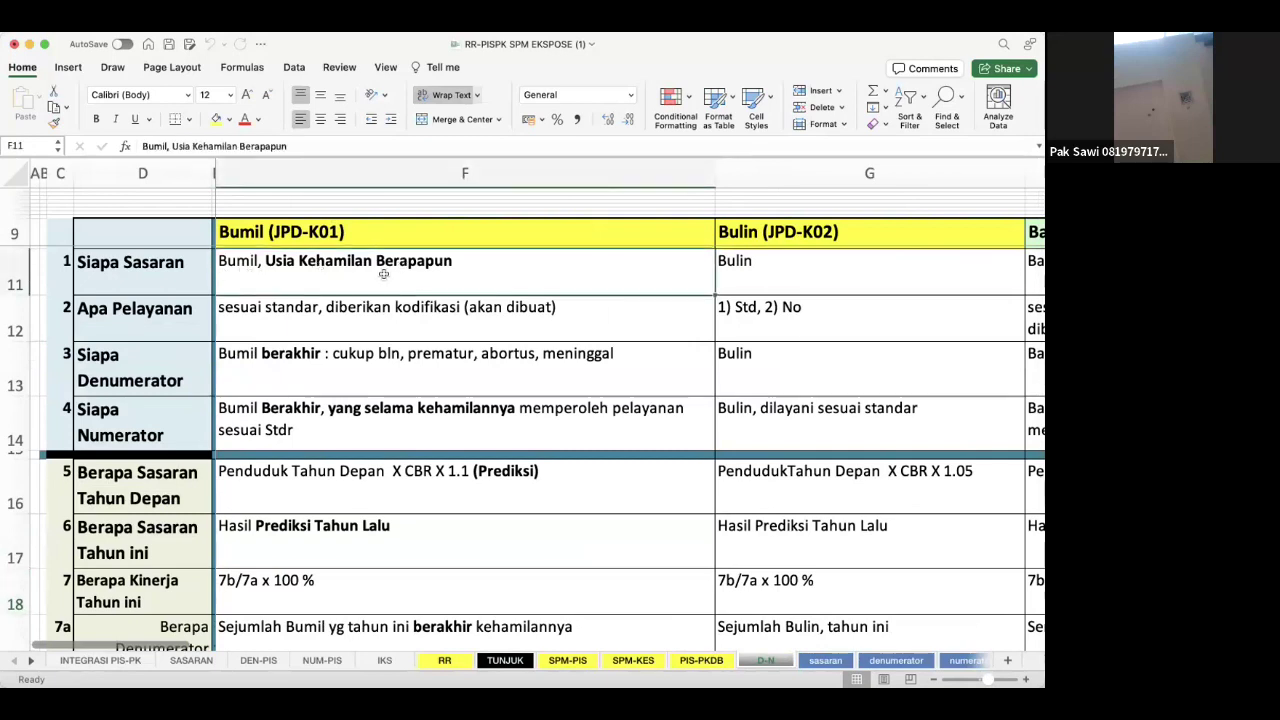
left_click(169, 306)
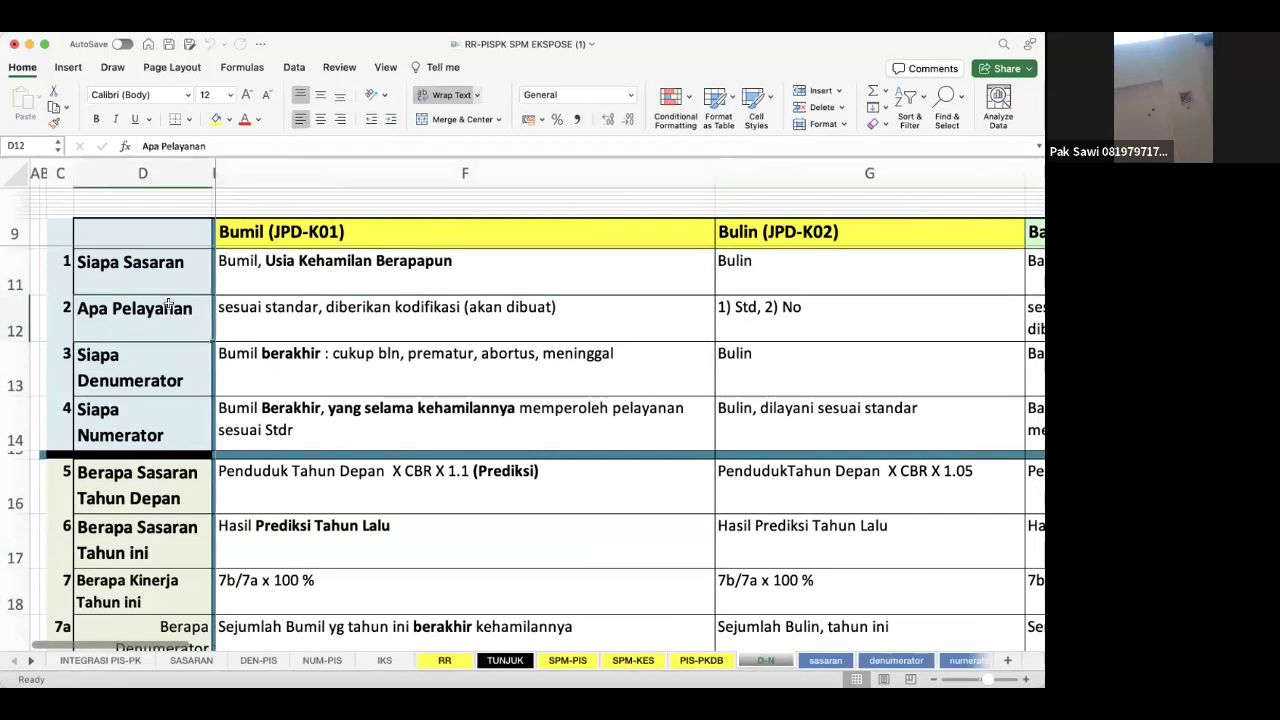
left_click(266, 311)
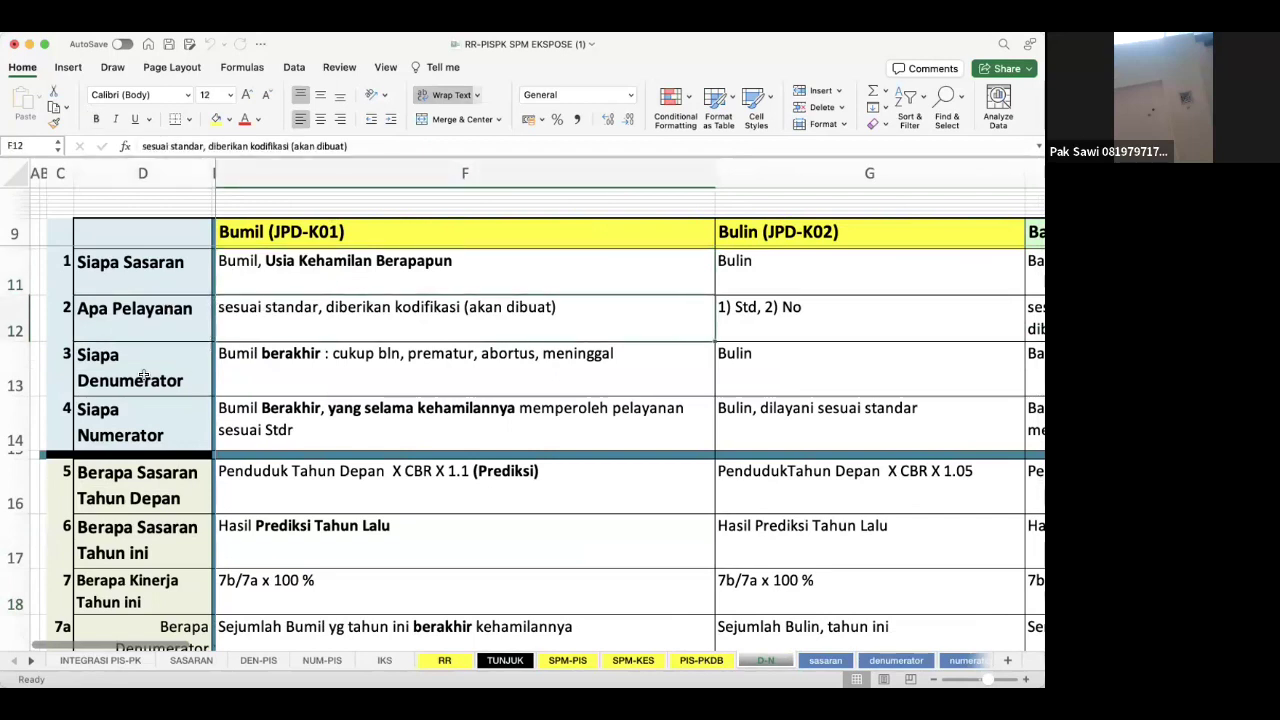
Inspect the denominator and numerator definitions for Bumil (JPD-K01) in cells F13 and F14.
left_click(277, 370)
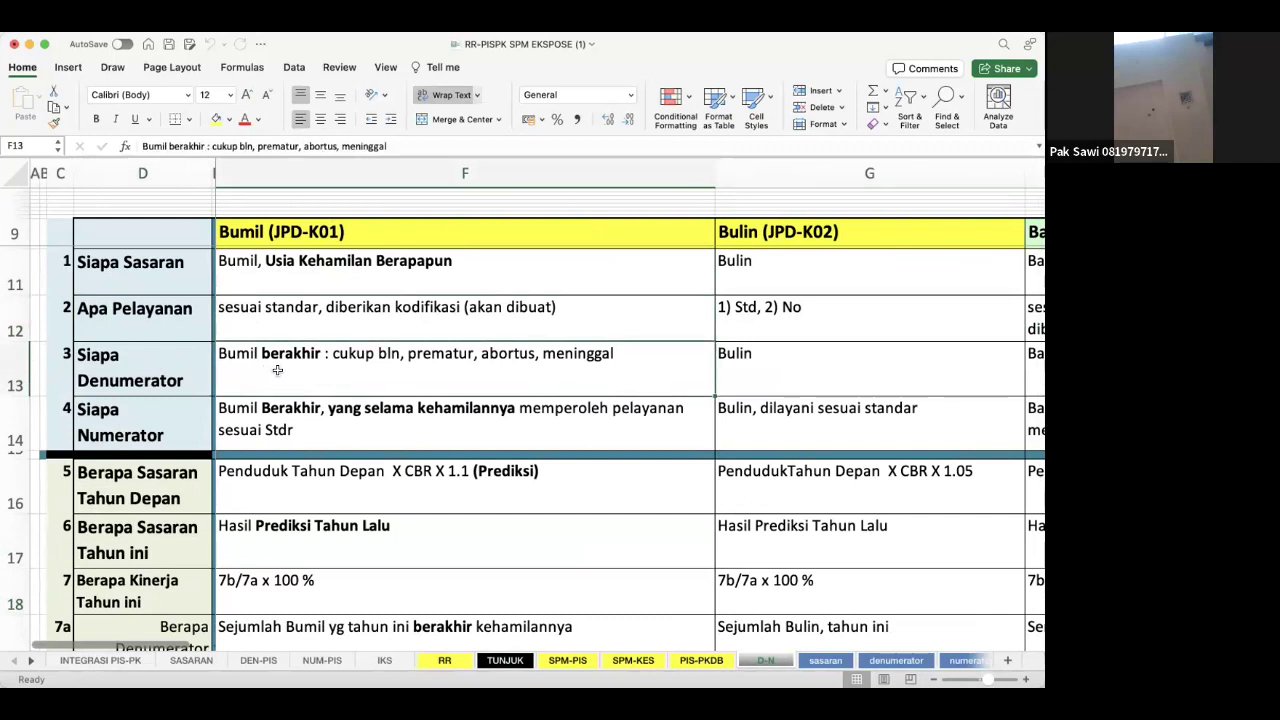
left_click(176, 421)
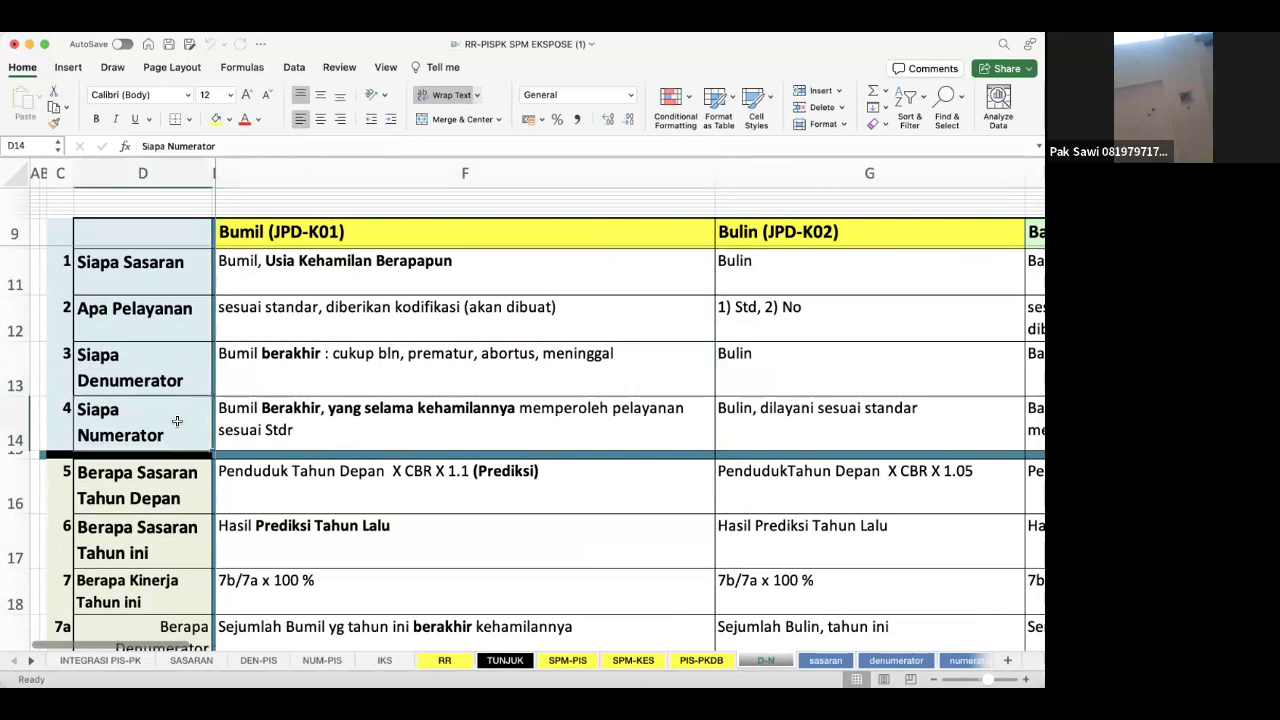
left_click(271, 423)
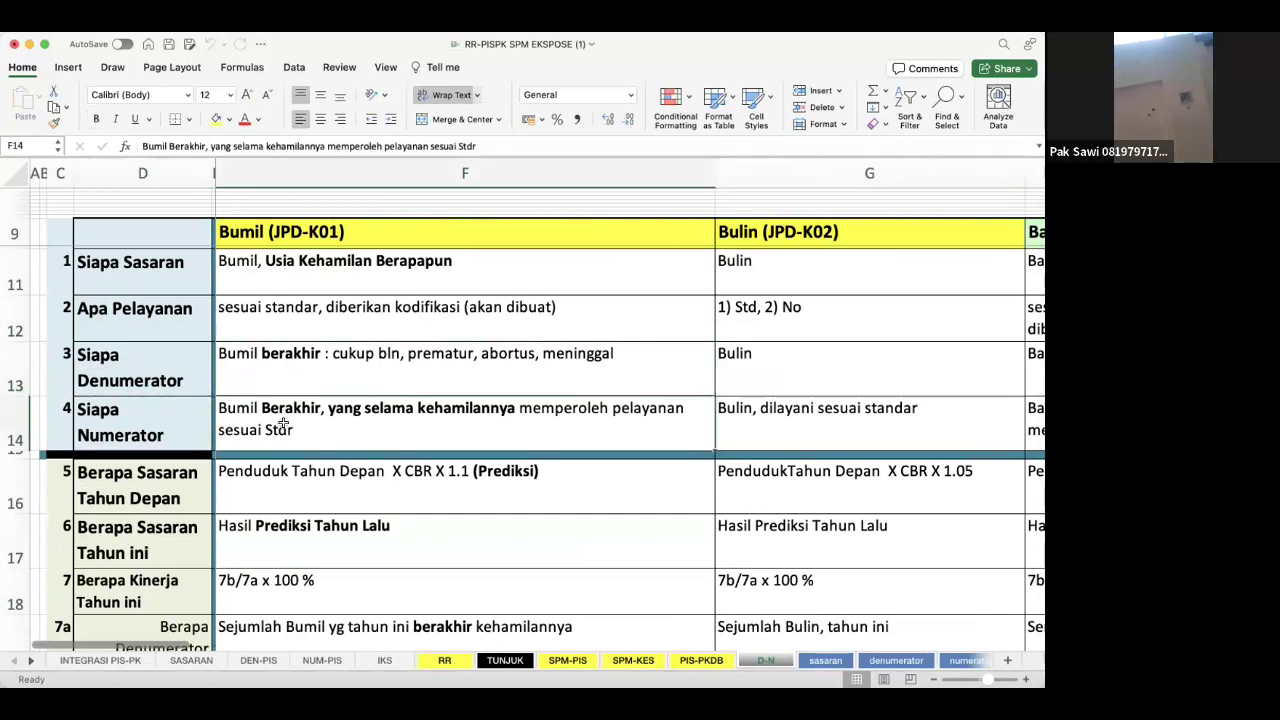
Inspect how the Bumil (JPD-K01) targets for next year and this year are determined in rows 16 and 17.
scroll(311, 426, "down", 1)
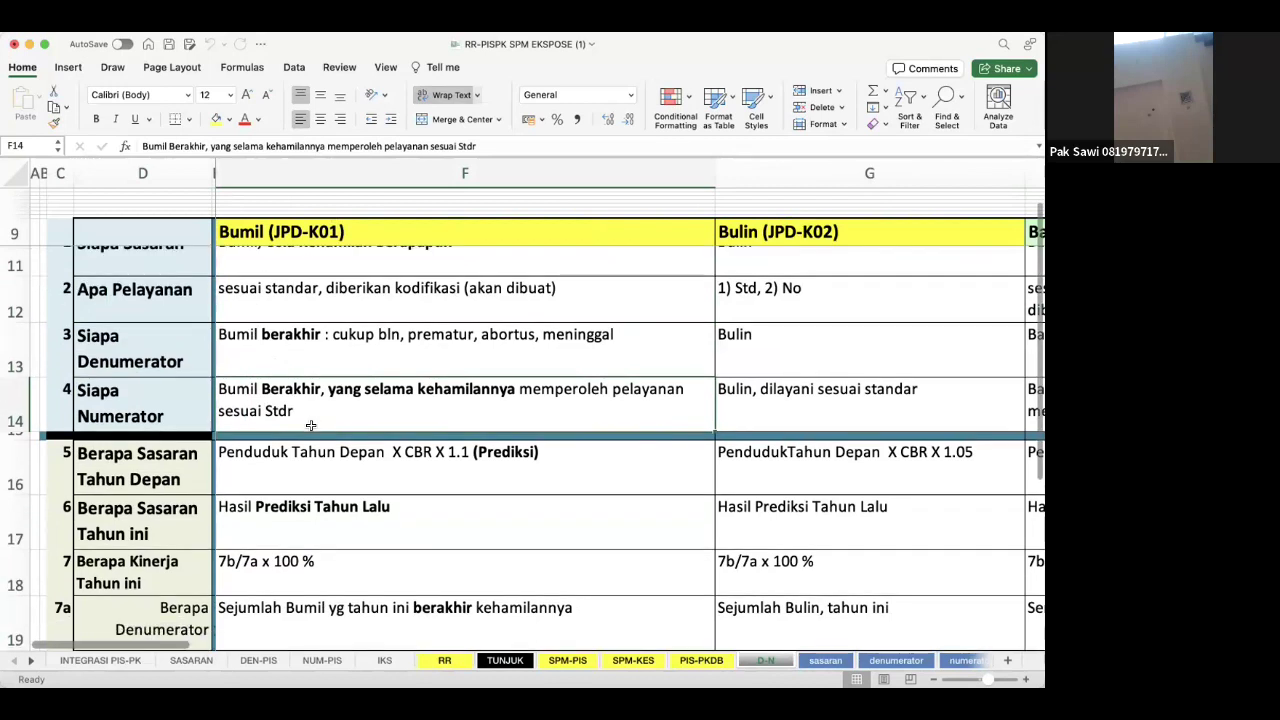
left_click(205, 480)
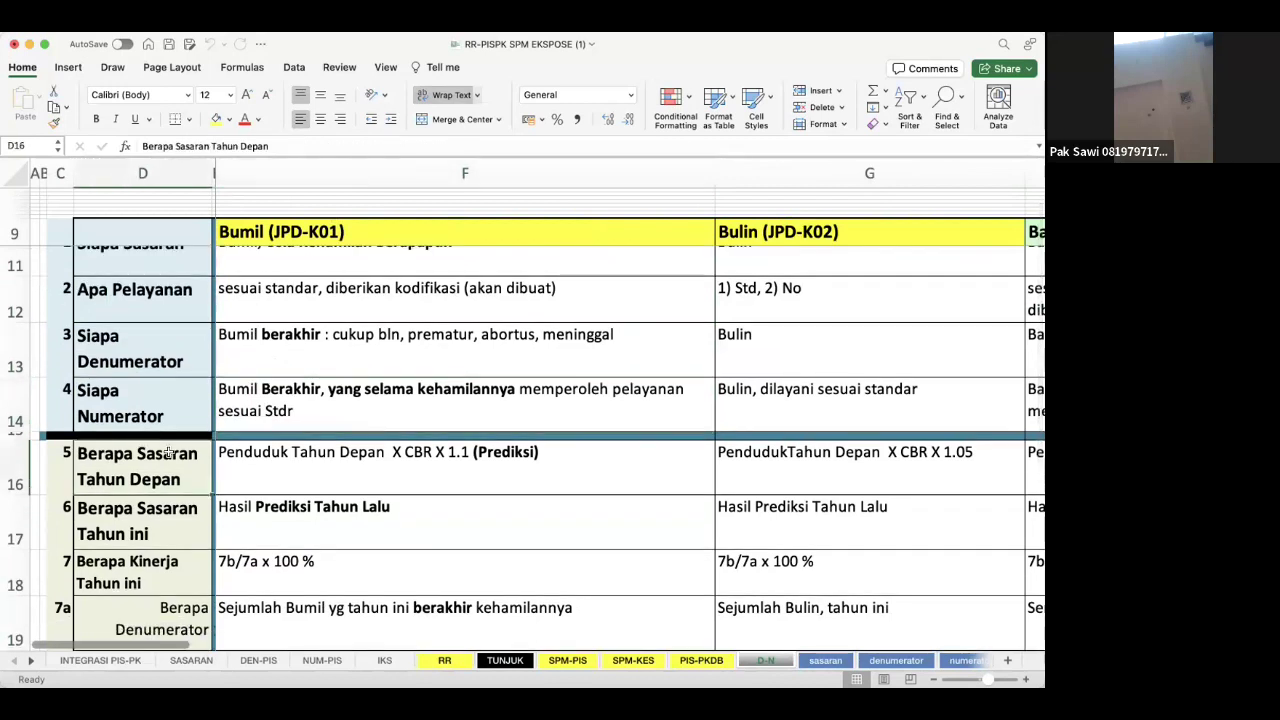
left_click(289, 465)
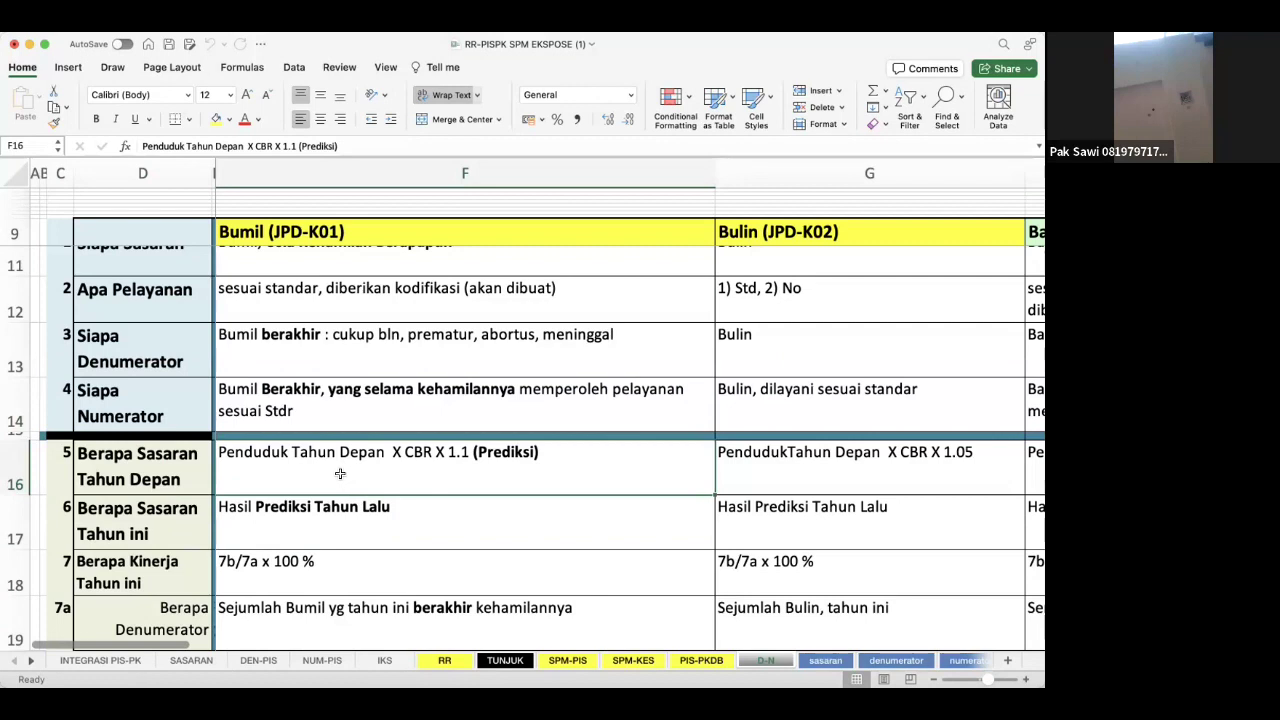
left_click(178, 514)
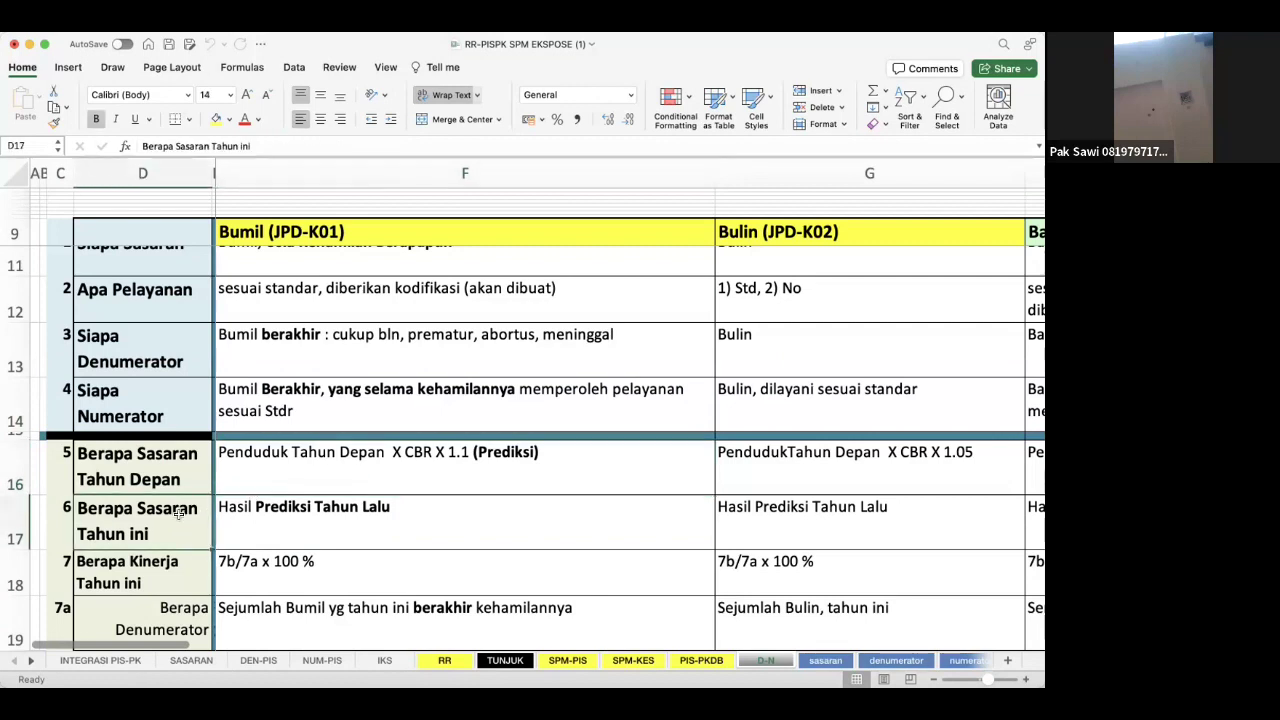
left_click(287, 510)
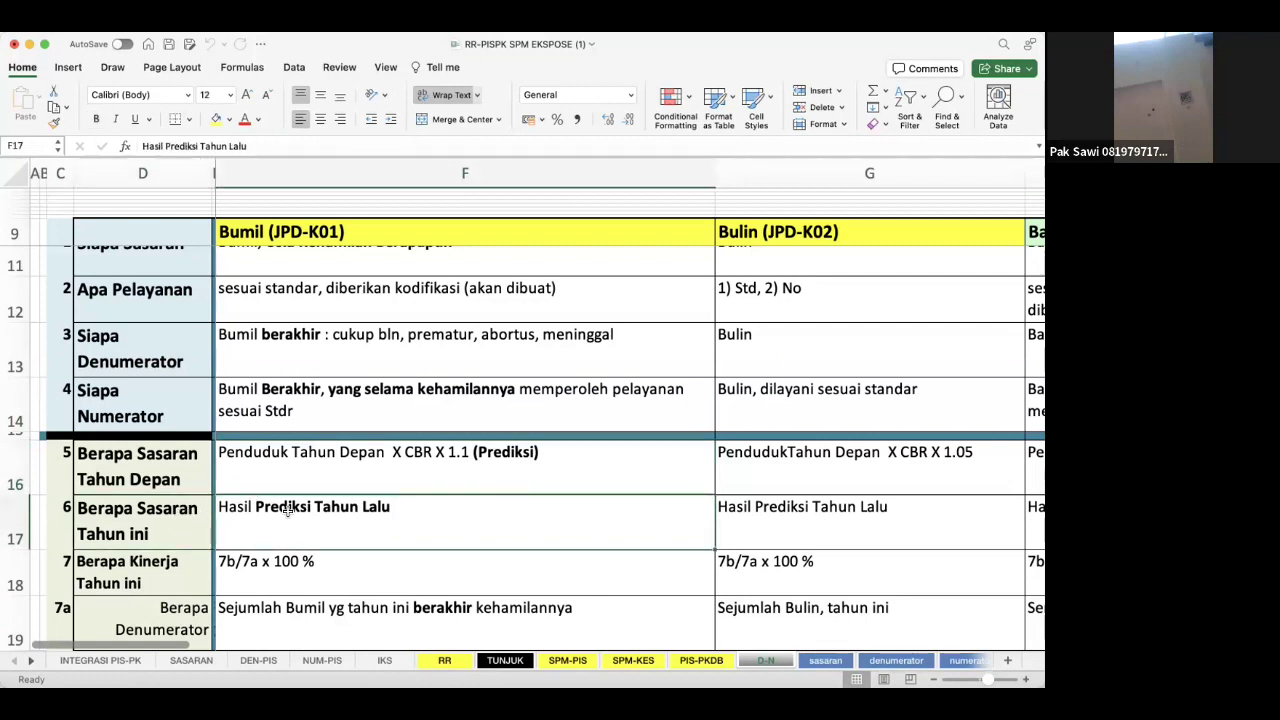
Inspect the Bumil (JPD-K01) performance formula for this year together with its denominator and numerator rows 7a and 7b.
scroll(213, 540, "down", 1)
left_click(181, 530)
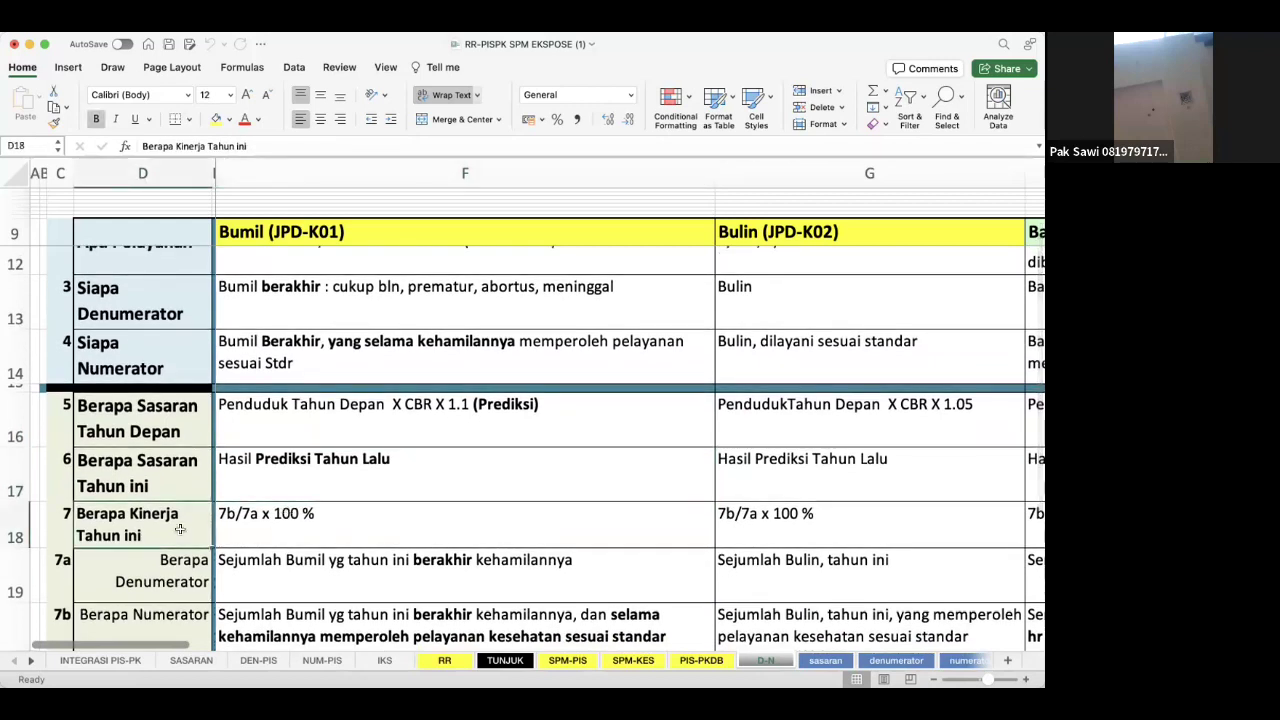
left_click(235, 523)
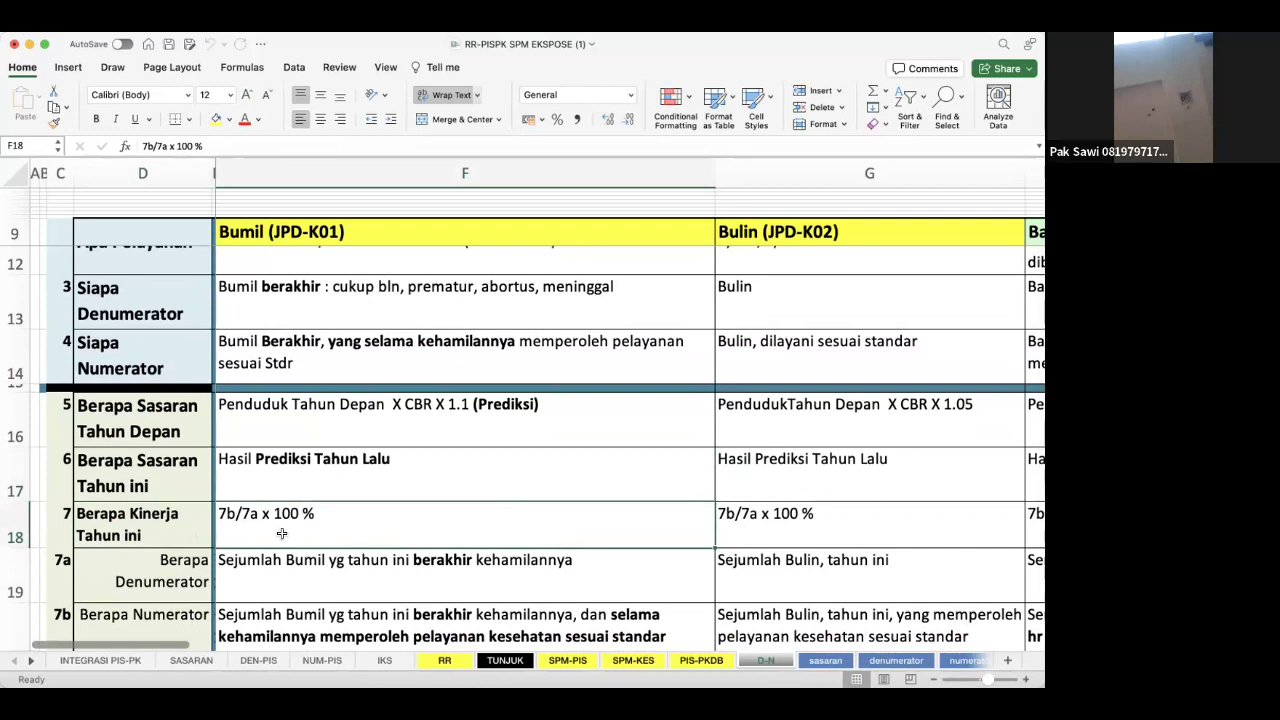
scroll(283, 535, "down", 1)
left_click(174, 510)
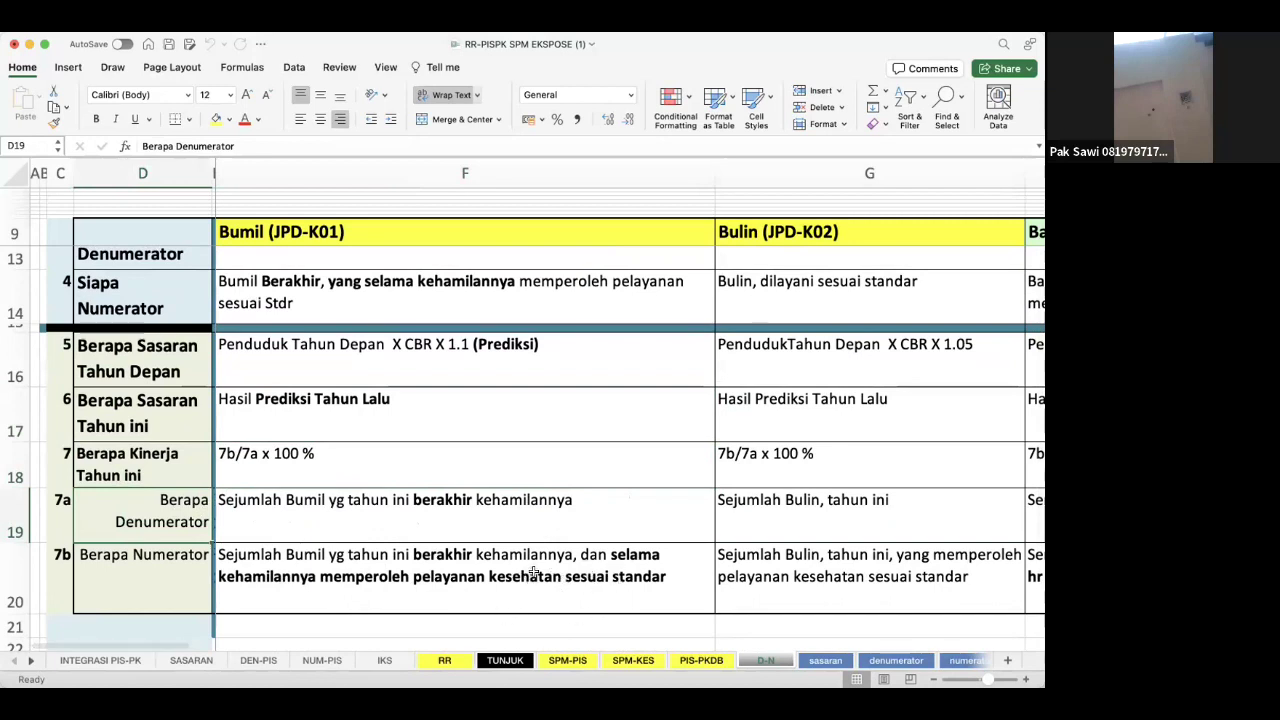
left_click(283, 470)
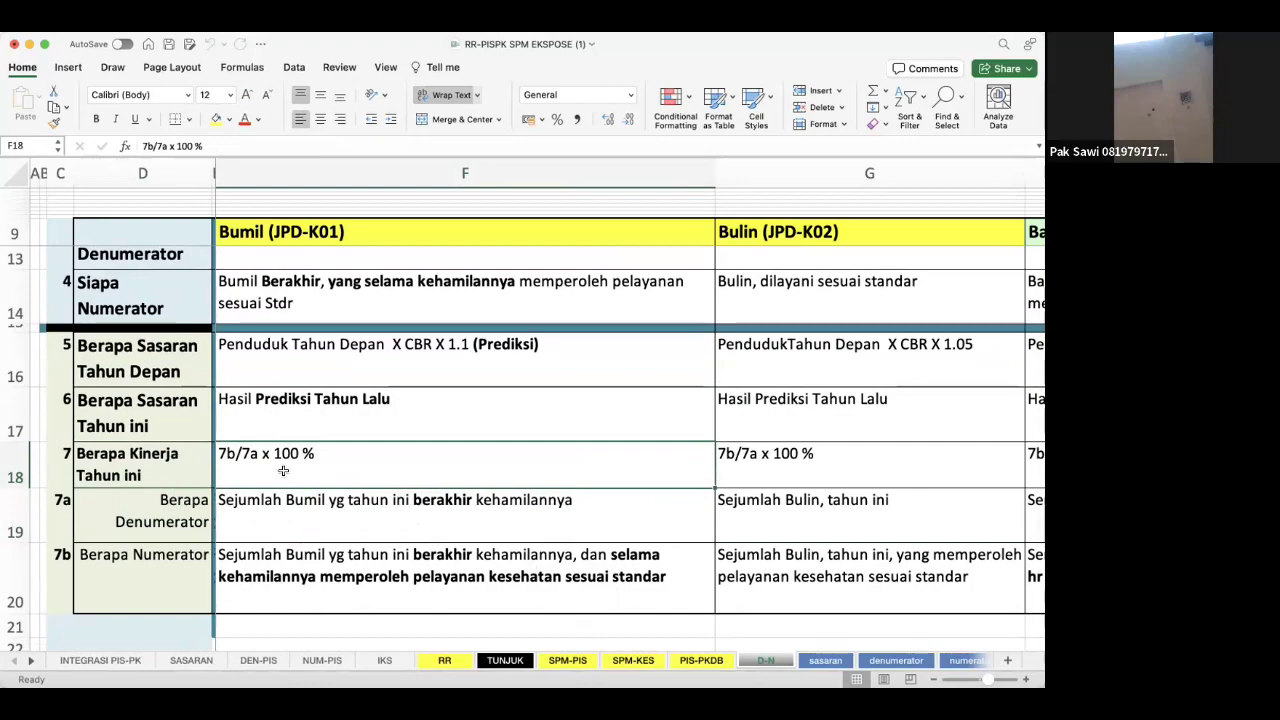
Review the D-N definitions for the service columns from Bulin (JPD-K02) through Usia Lansia (JPD-K07).
scroll(283, 470, "right", 5)
scroll(283, 470, "up", 1)
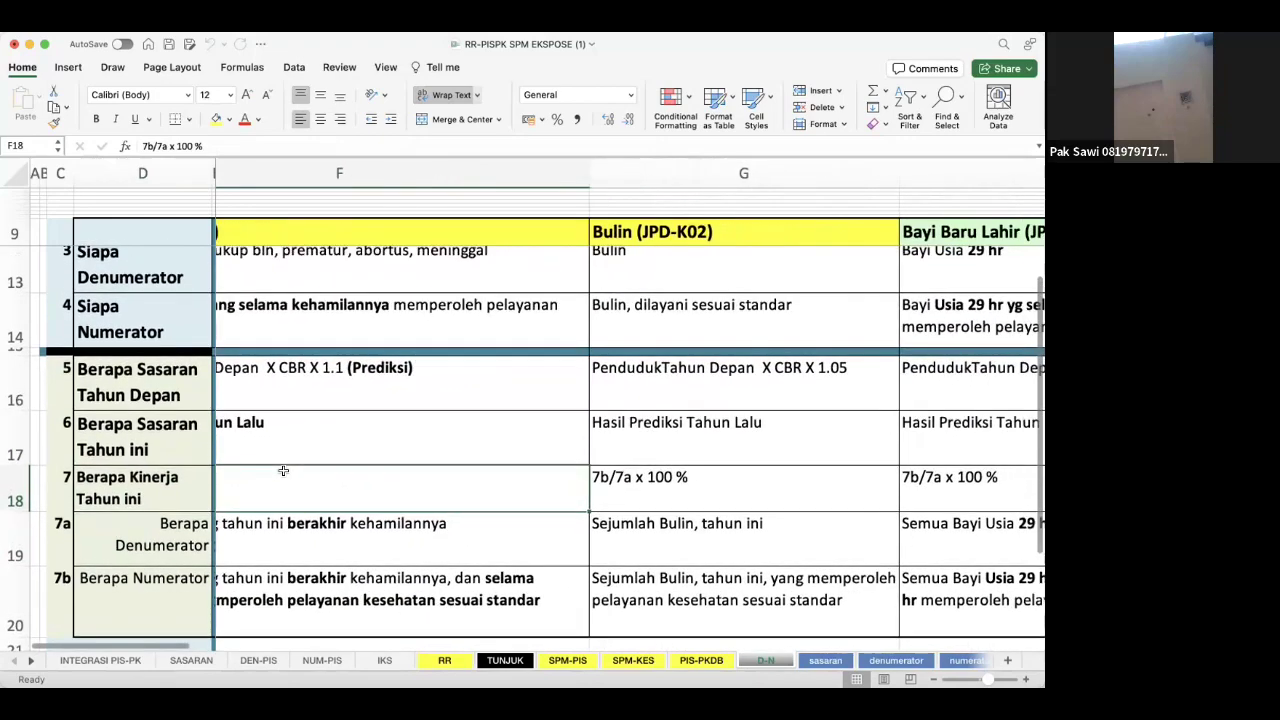
scroll(283, 470, "right", 5)
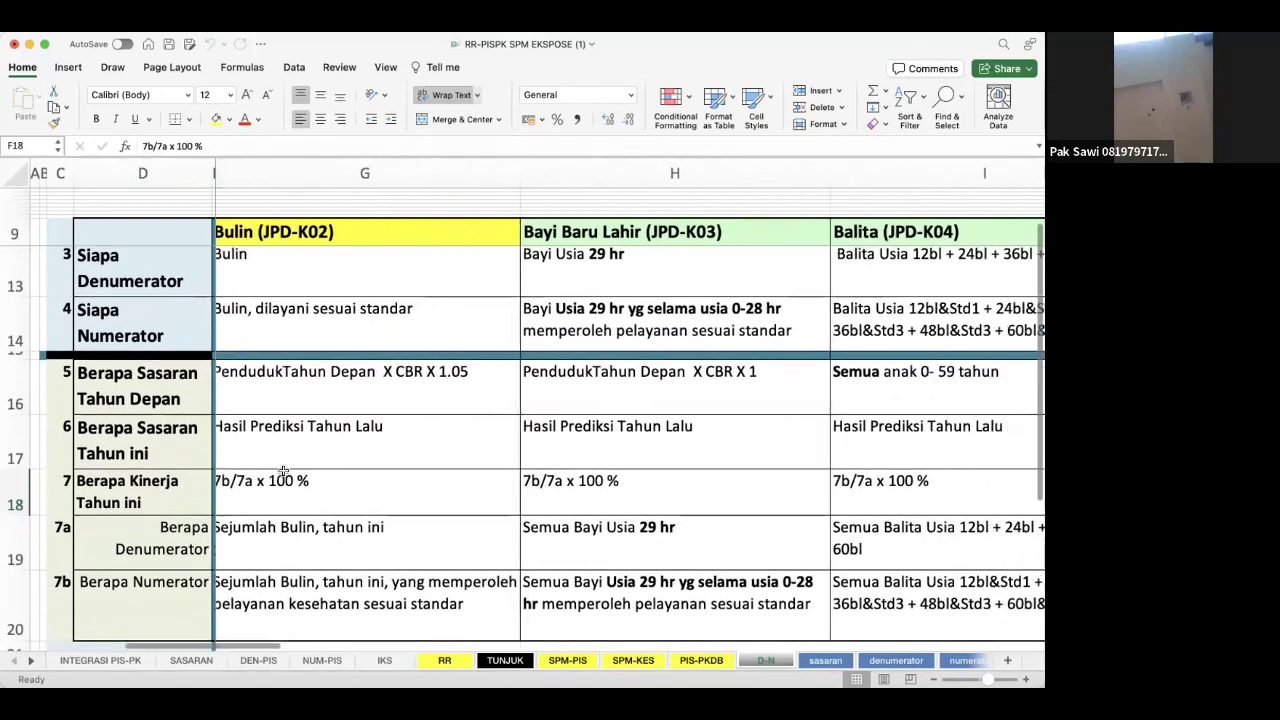
scroll(283, 470, "right", 8)
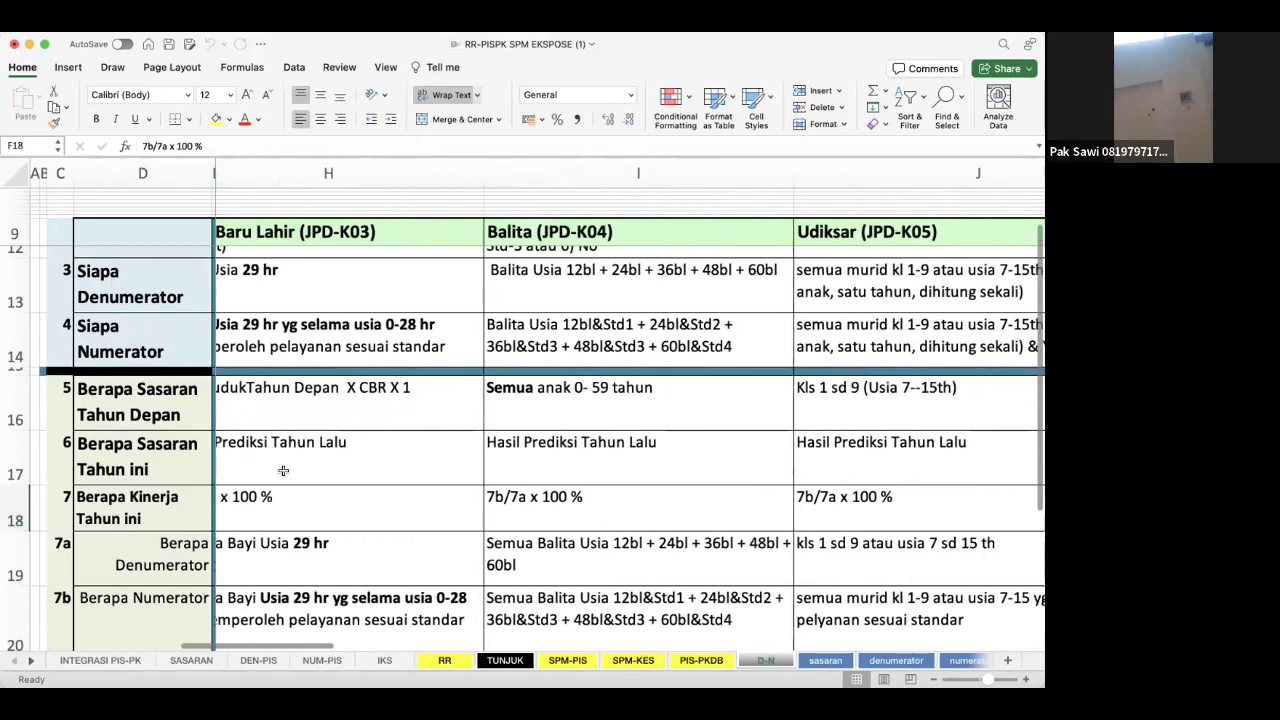
scroll(283, 470, "right", 3)
scroll(283, 470, "up", 2)
scroll(283, 470, "right", 10)
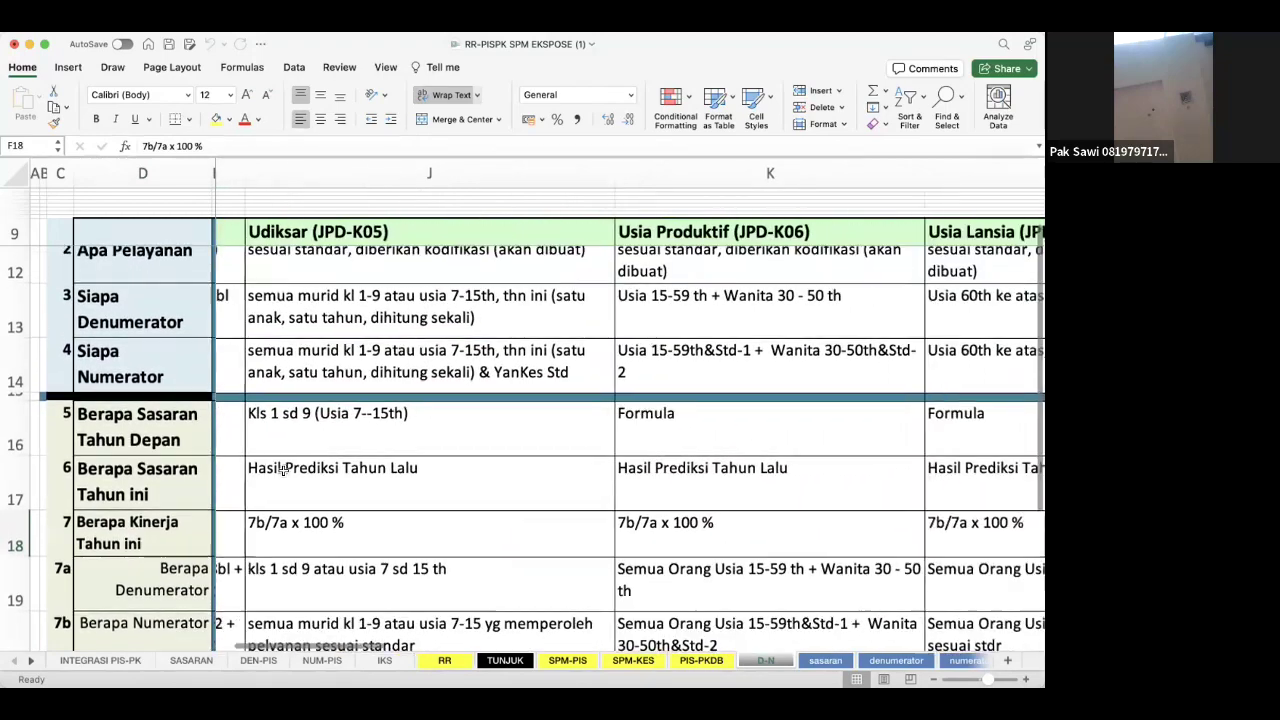
scroll(399, 486, "right", 10)
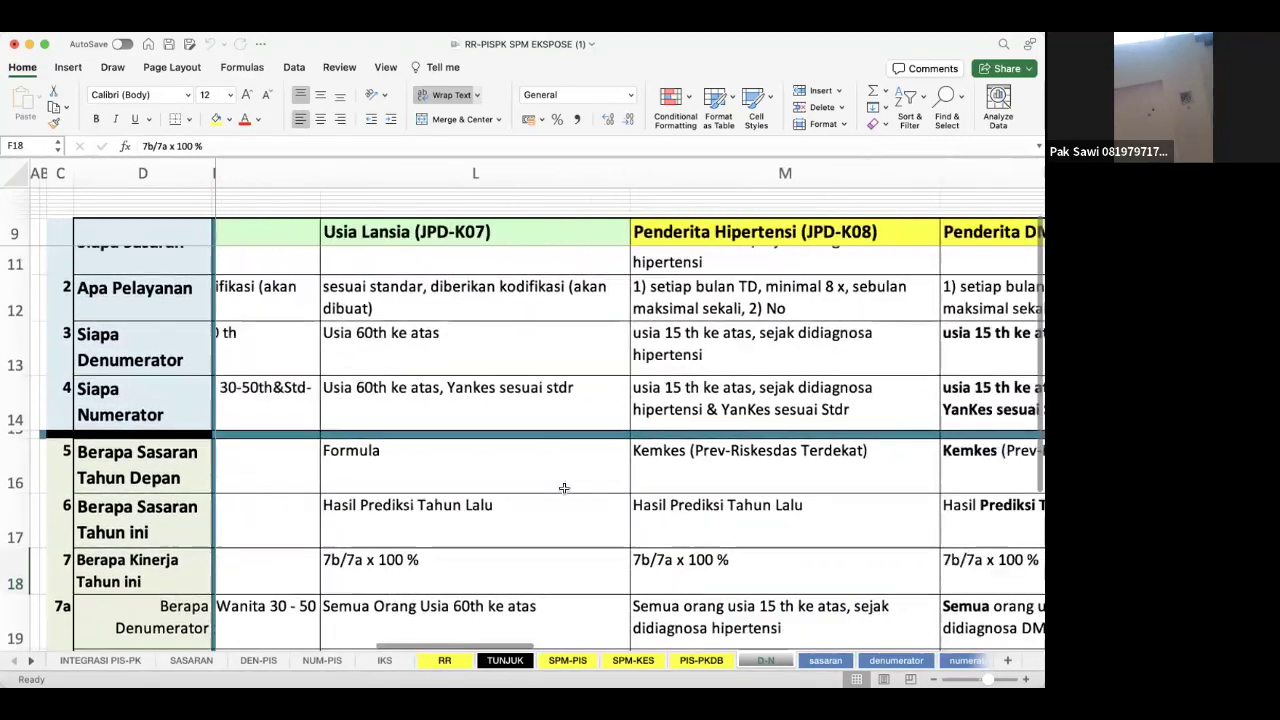
Review the D-N definitions for the service columns from Penderita Hipertensi (JPD-K08) through ODRT-HIV (JPD-K12).
scroll(812, 482, "right", 10)
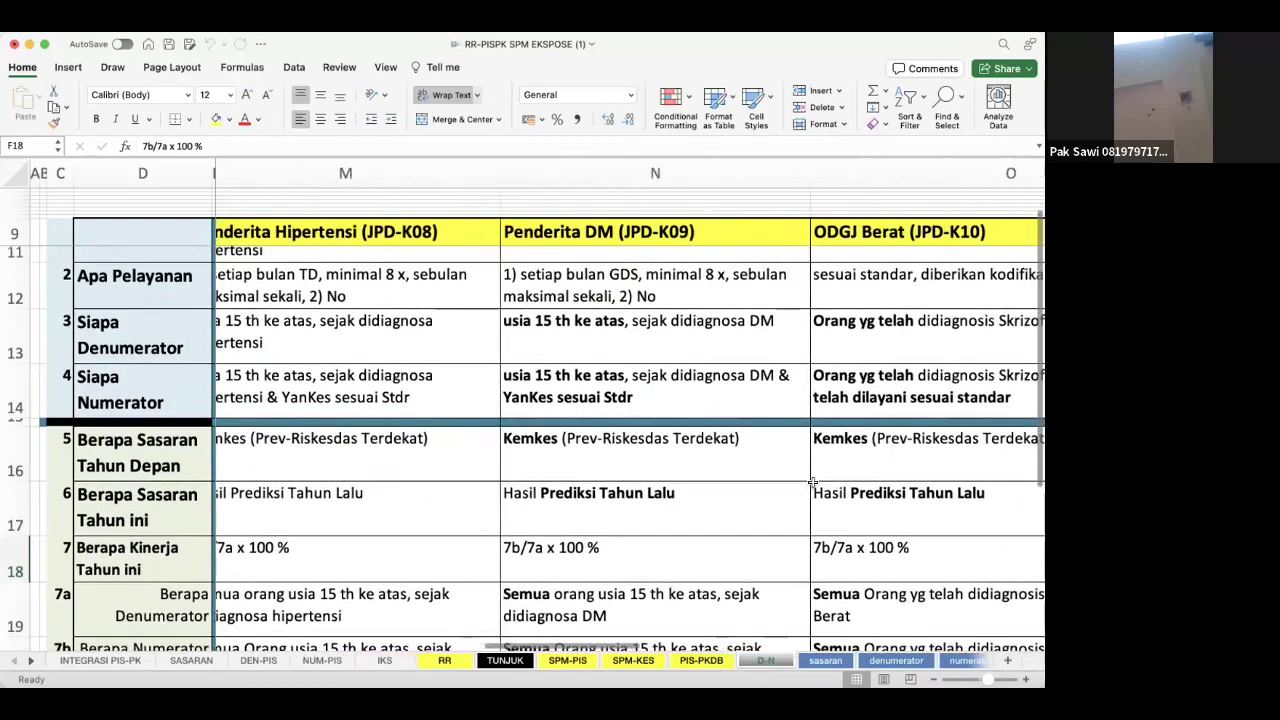
scroll(900, 483, "right", 10)
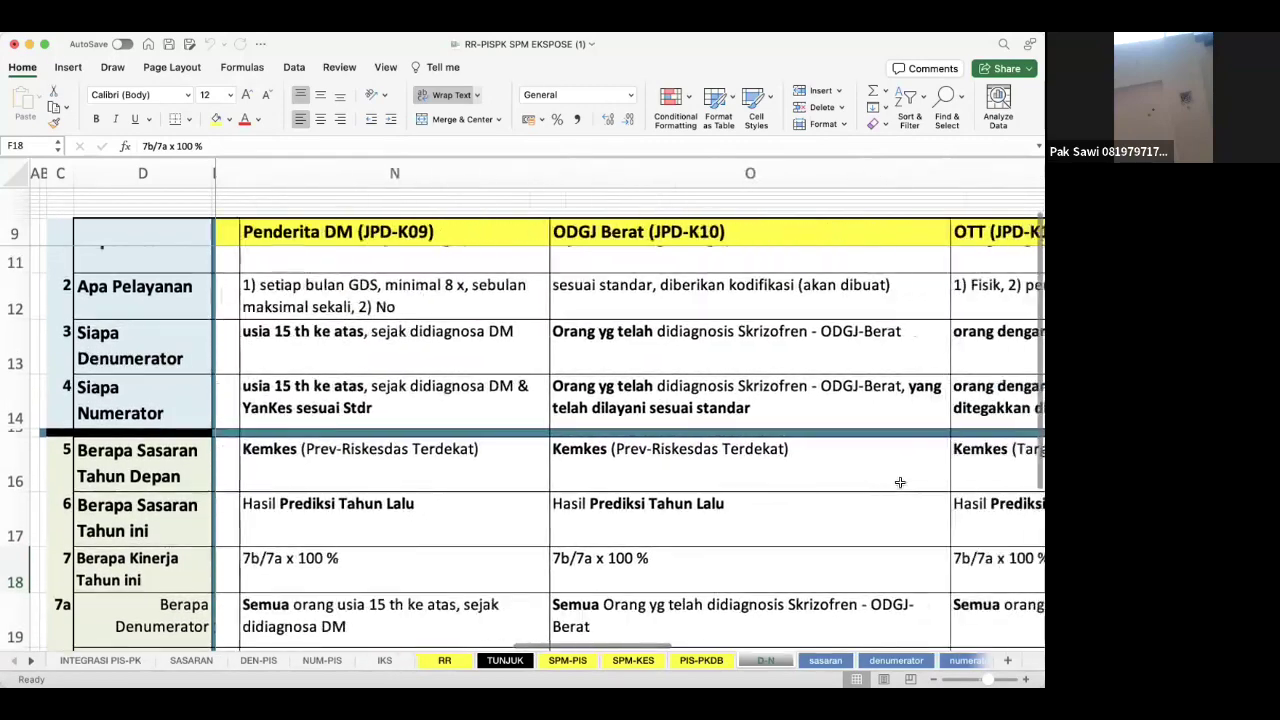
scroll(900, 483, "up", 1)
scroll(900, 482, "right", 10)
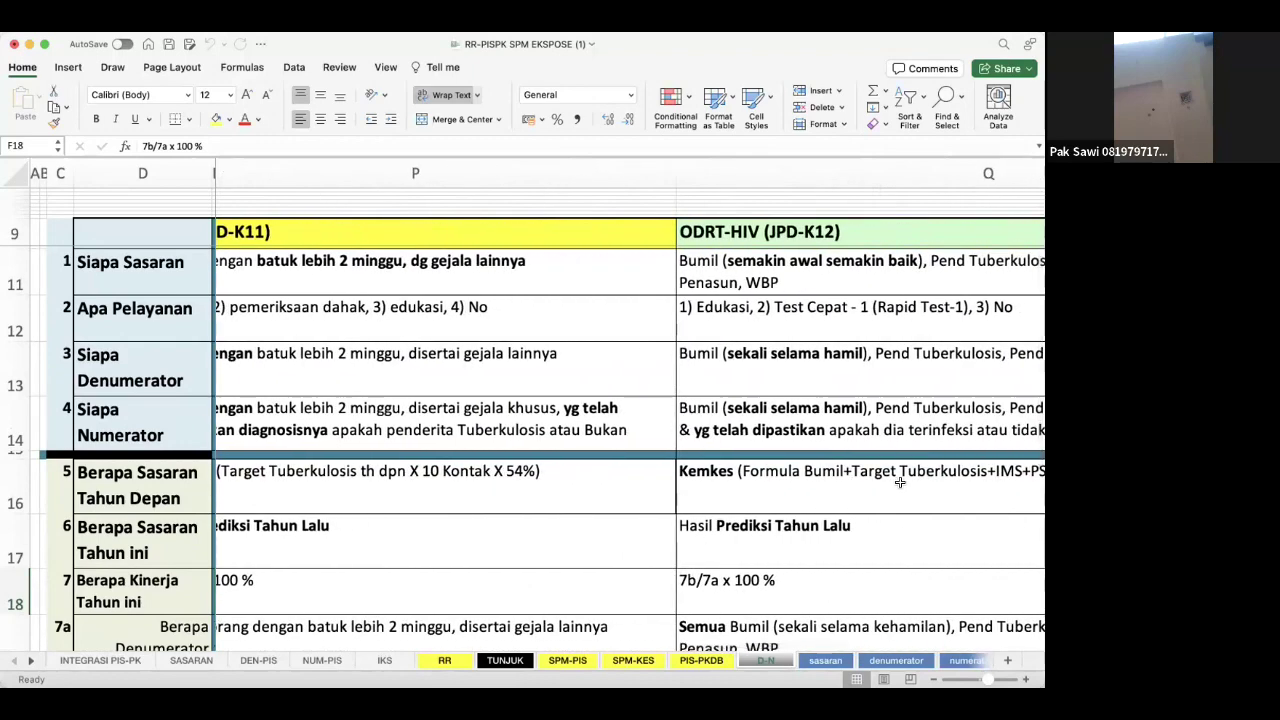
scroll(900, 482, "right", 10)
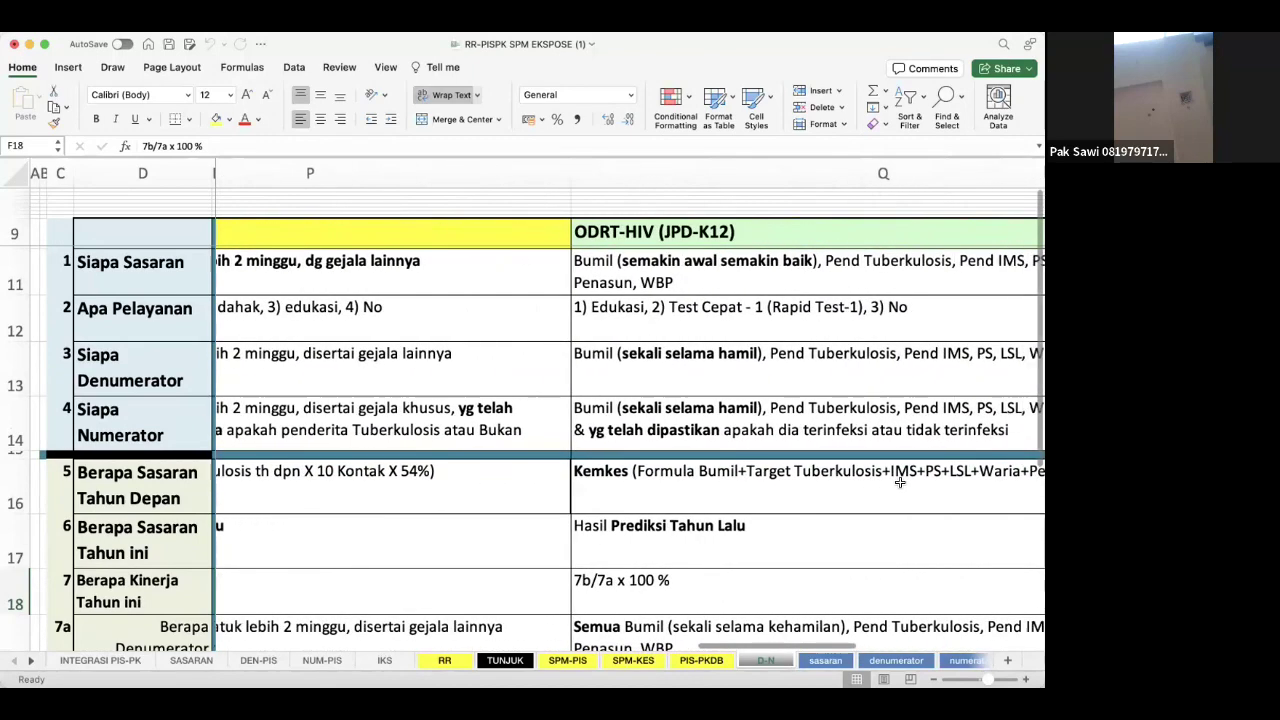
scroll(900, 483, "left", 20)
scroll(900, 483, "down", 1)
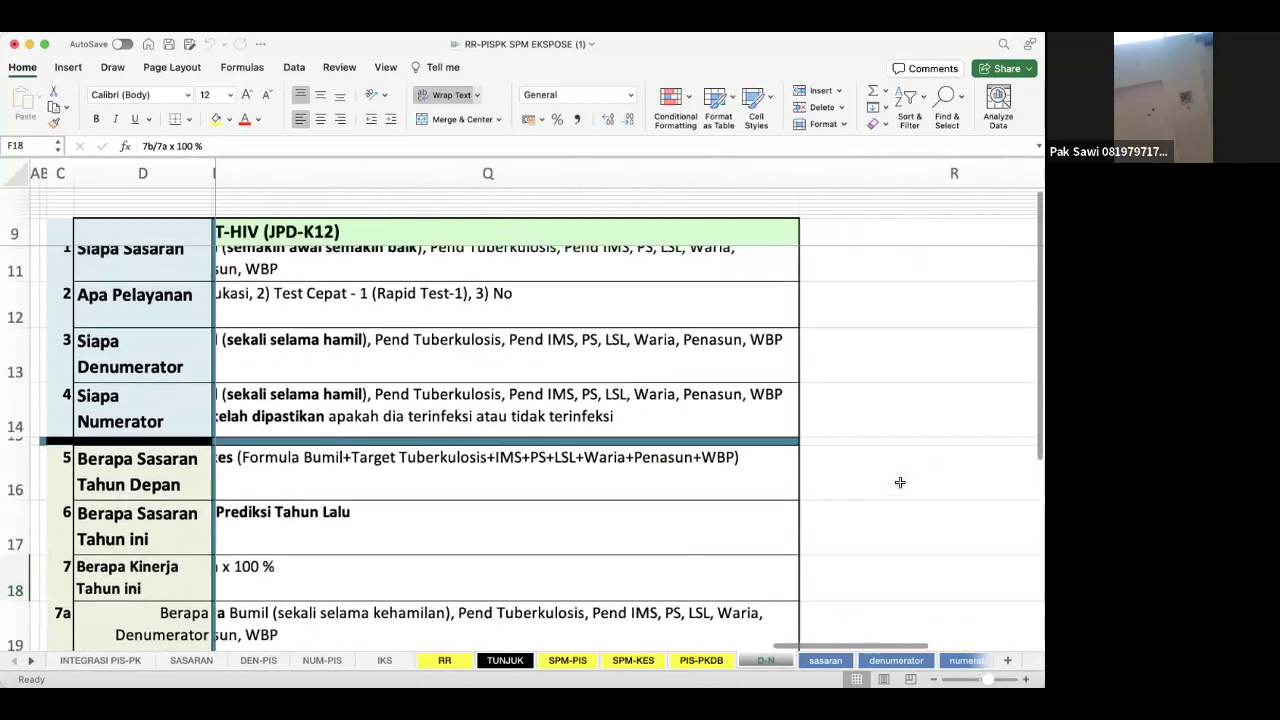
scroll(825, 533, "left", 5)
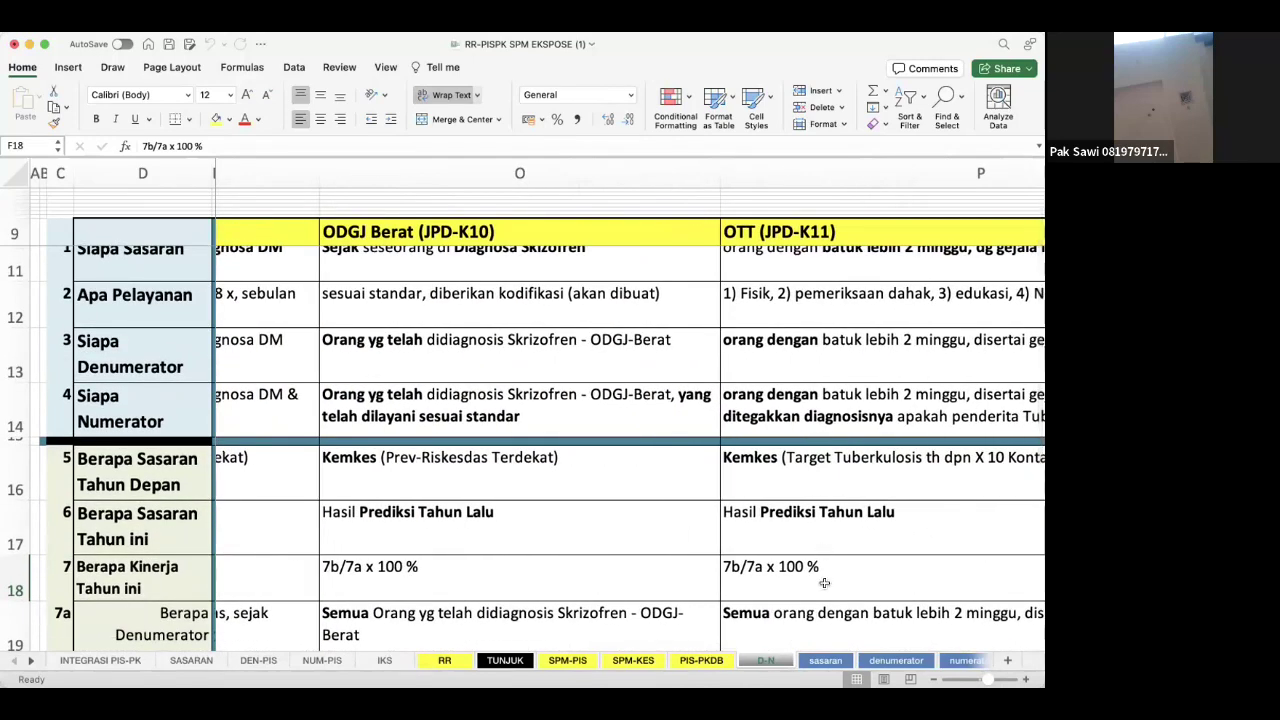
Open the sasaran sheet and examine the target definitions, inspecting the Bumil, Bulin and Bayi Baru Lahir rows before the remaining services.
left_click(825, 661)
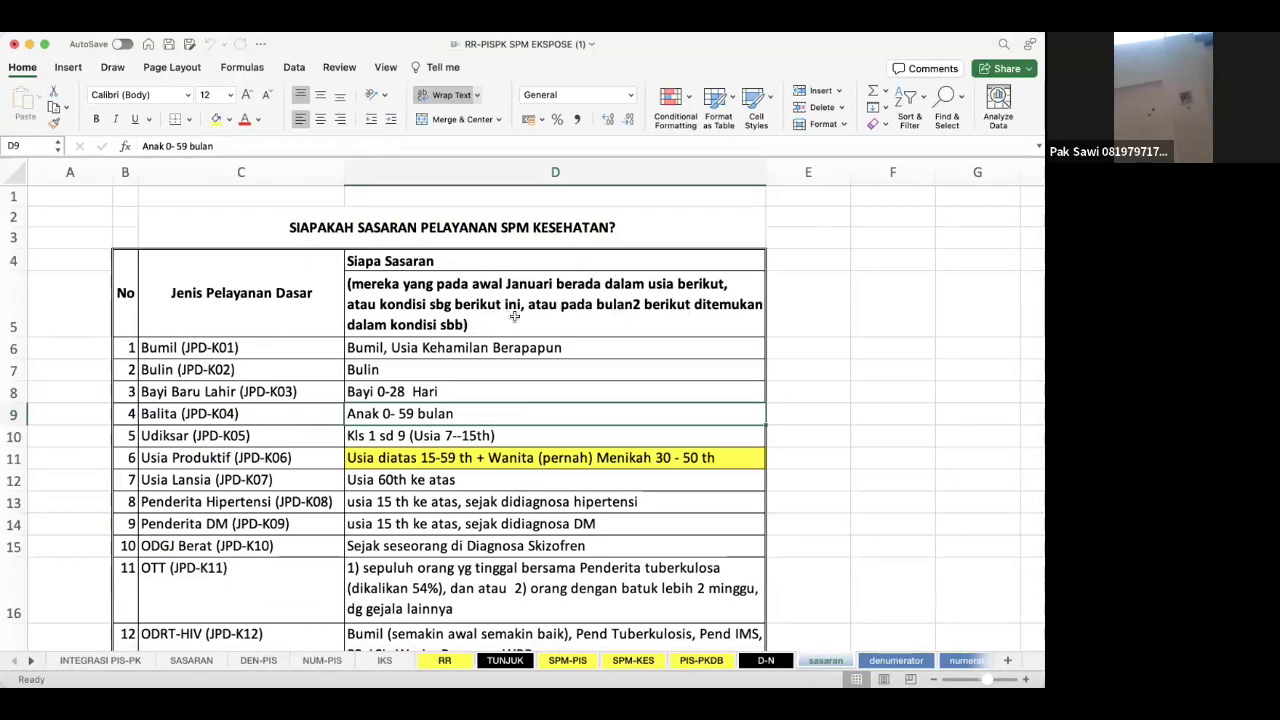
left_click(302, 341)
left_click(379, 349)
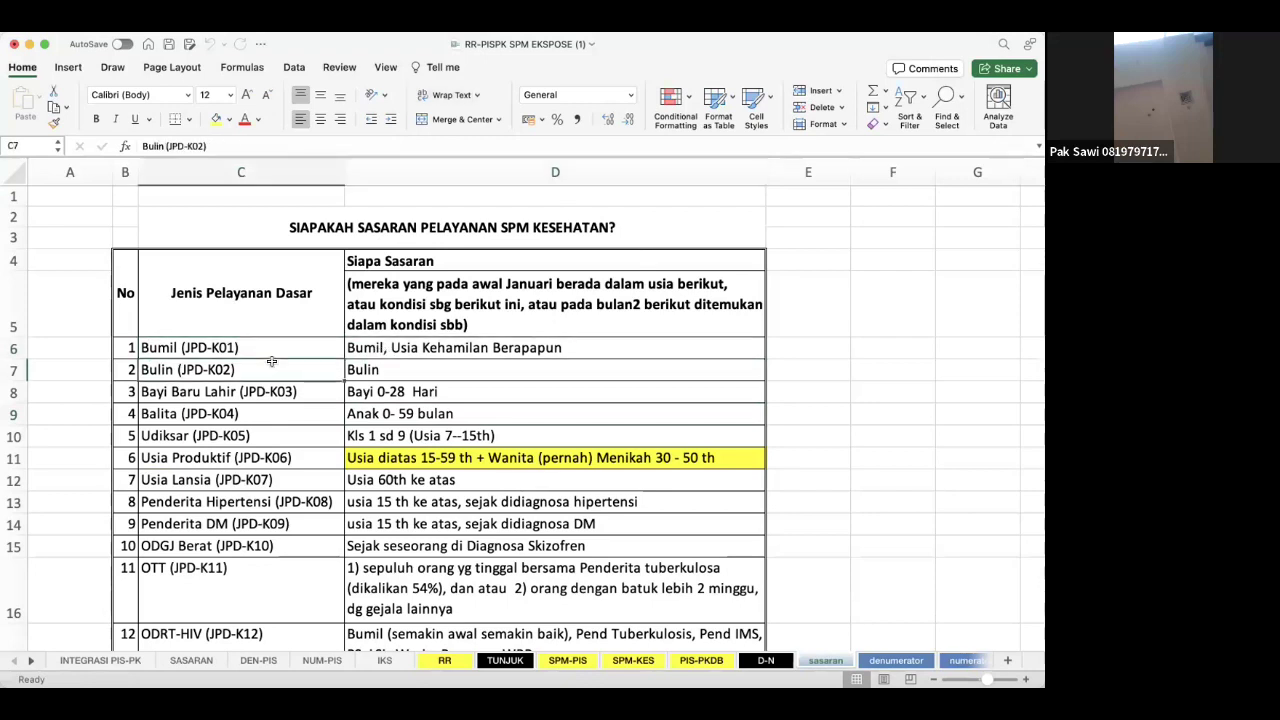
left_click(351, 369)
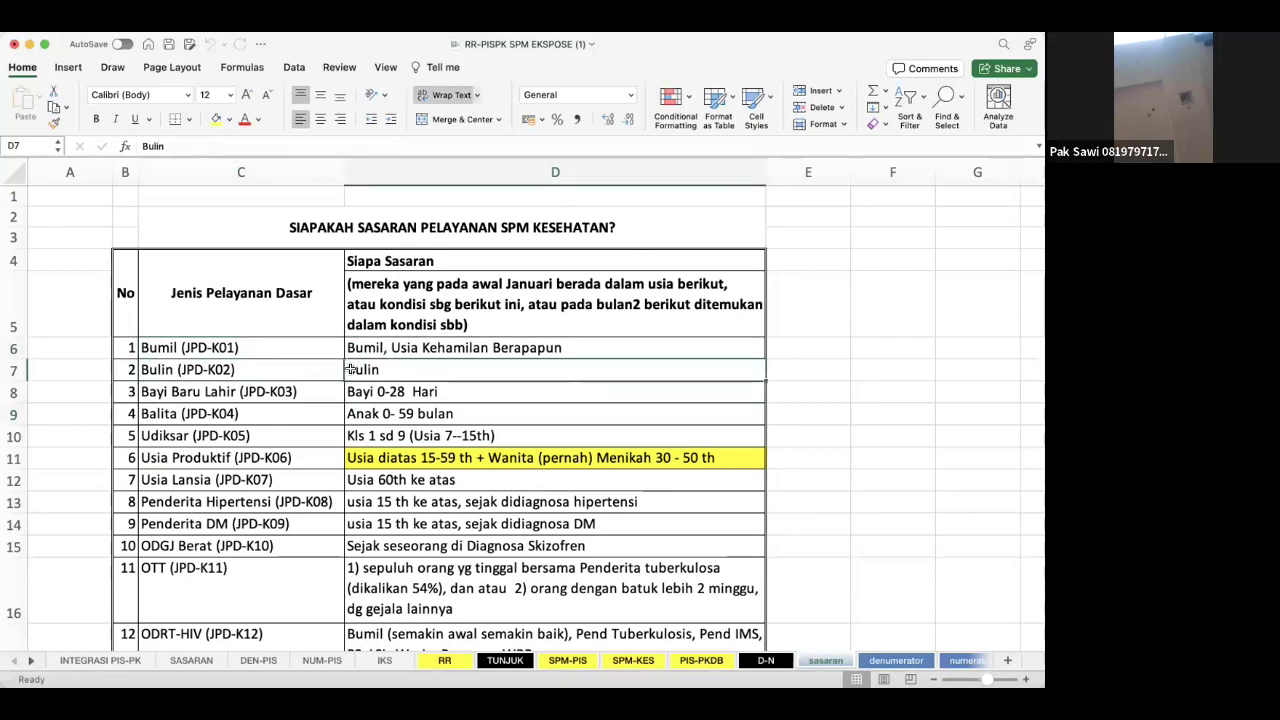
left_click(295, 392)
left_click(425, 392)
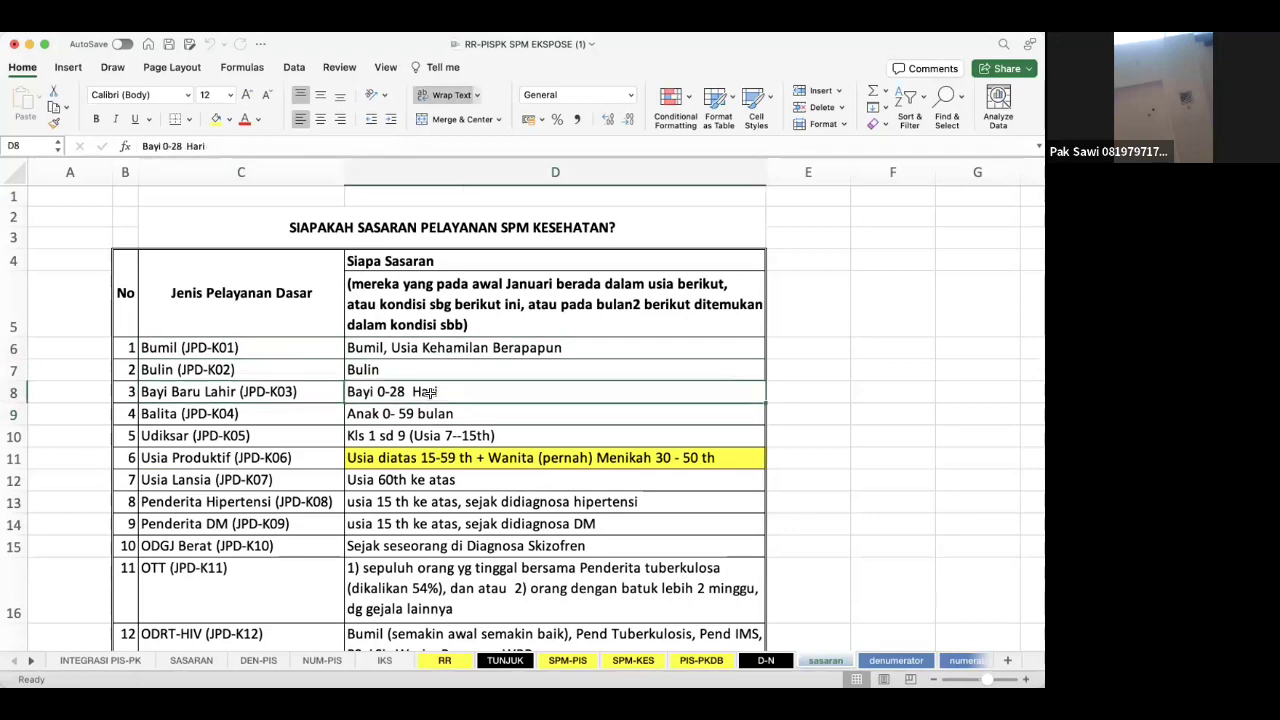
scroll(484, 488, "down", 3)
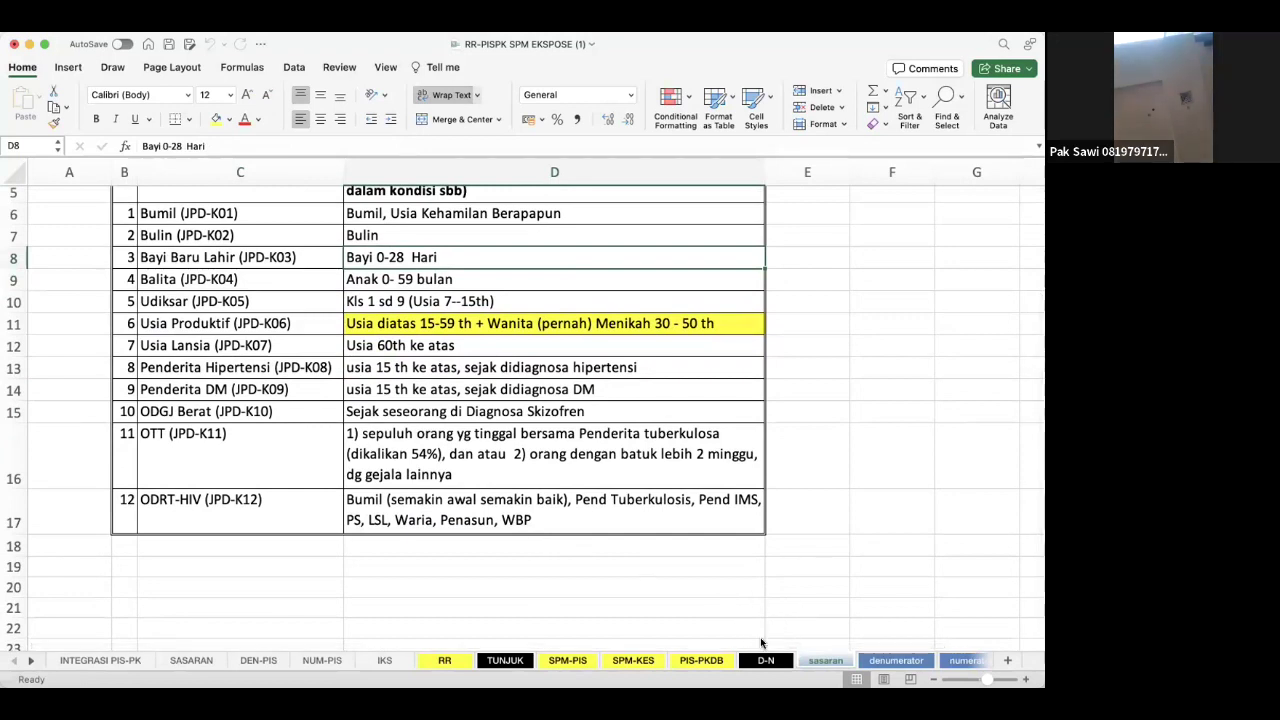
View the Bumil denominator definition on the denumerator sheet and open the numerator sheet's definitions.
left_click(882, 662)
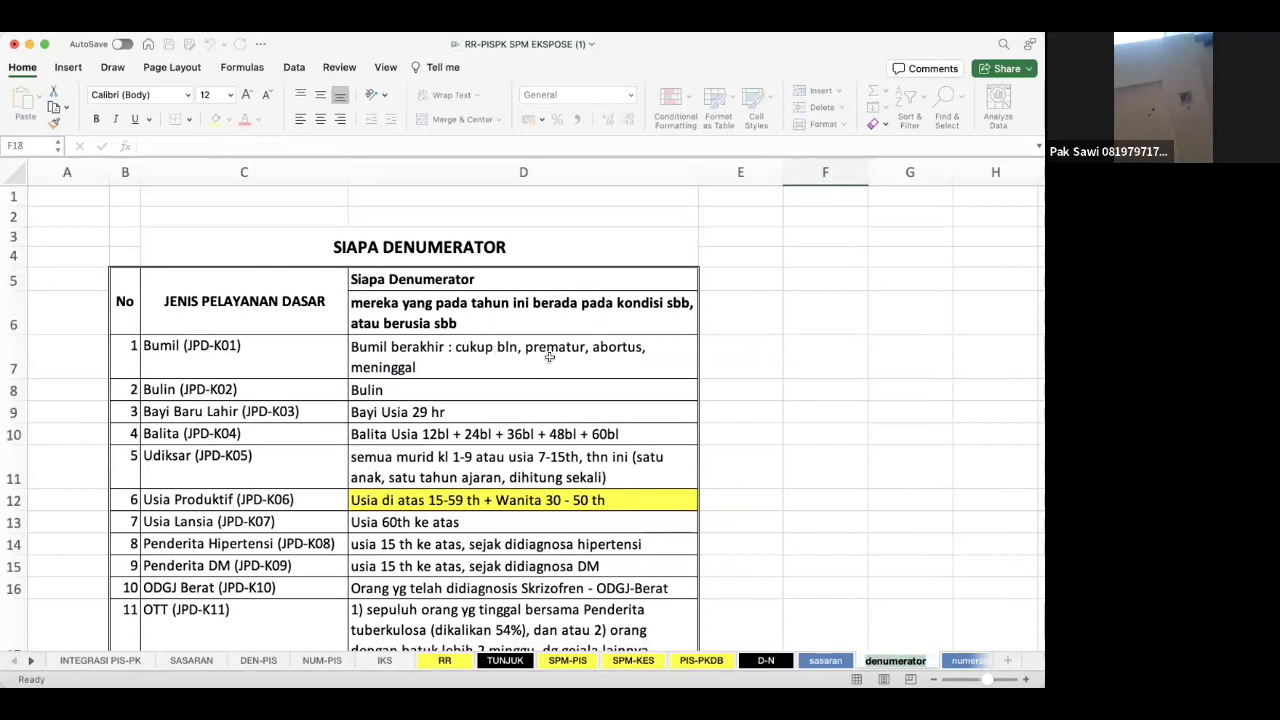
left_click(436, 372)
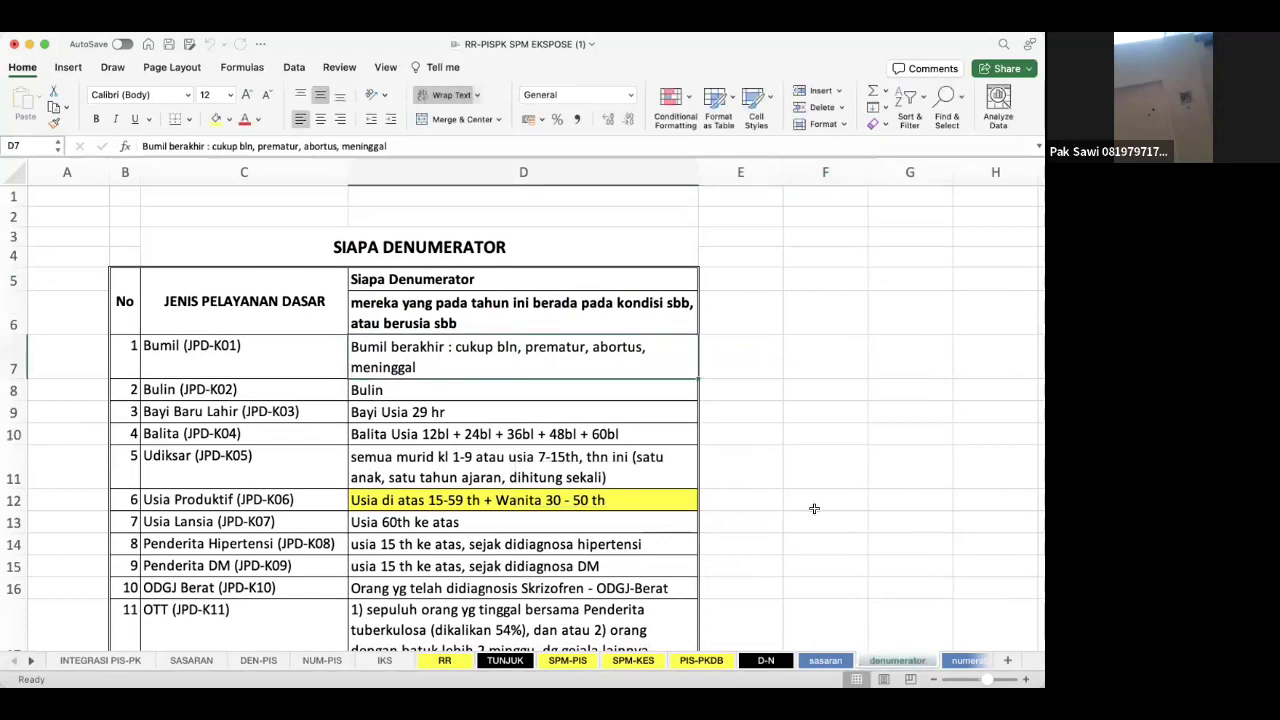
left_click(965, 660)
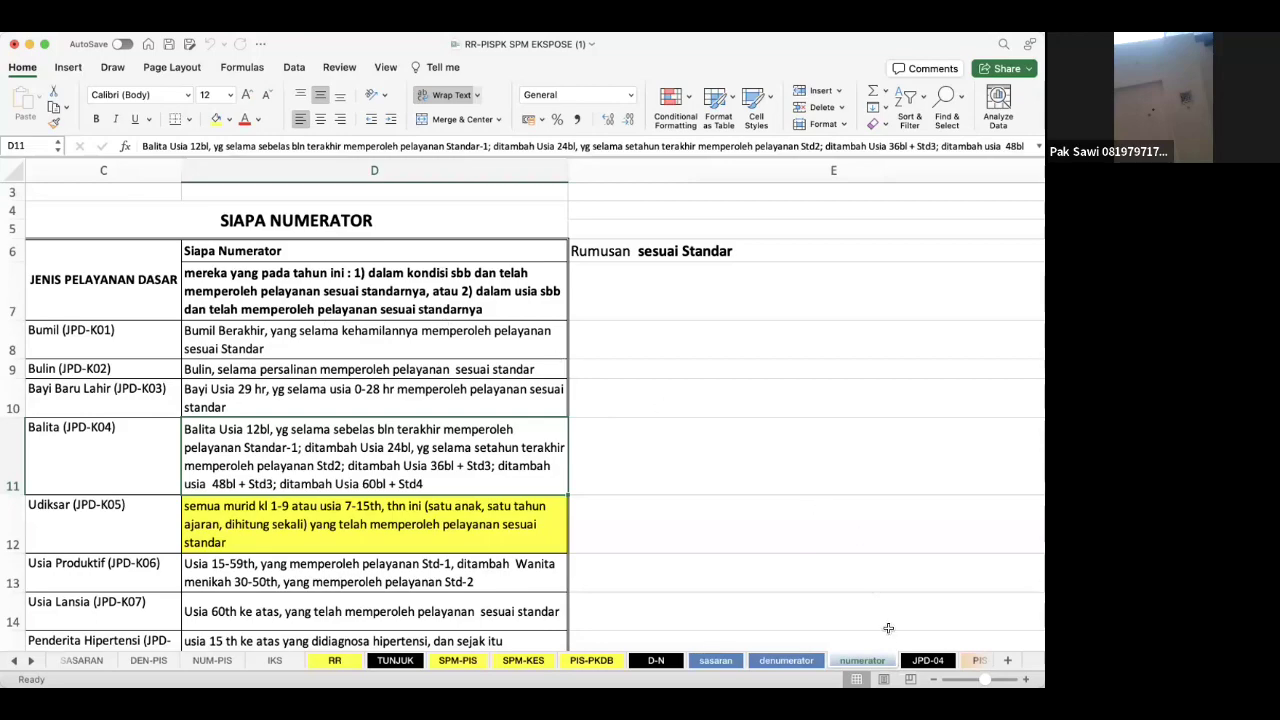
Review the Balita service standards 1 to 3 on the JPD-04 sheet and open the PIS-PK integration sheet.
left_click(928, 661)
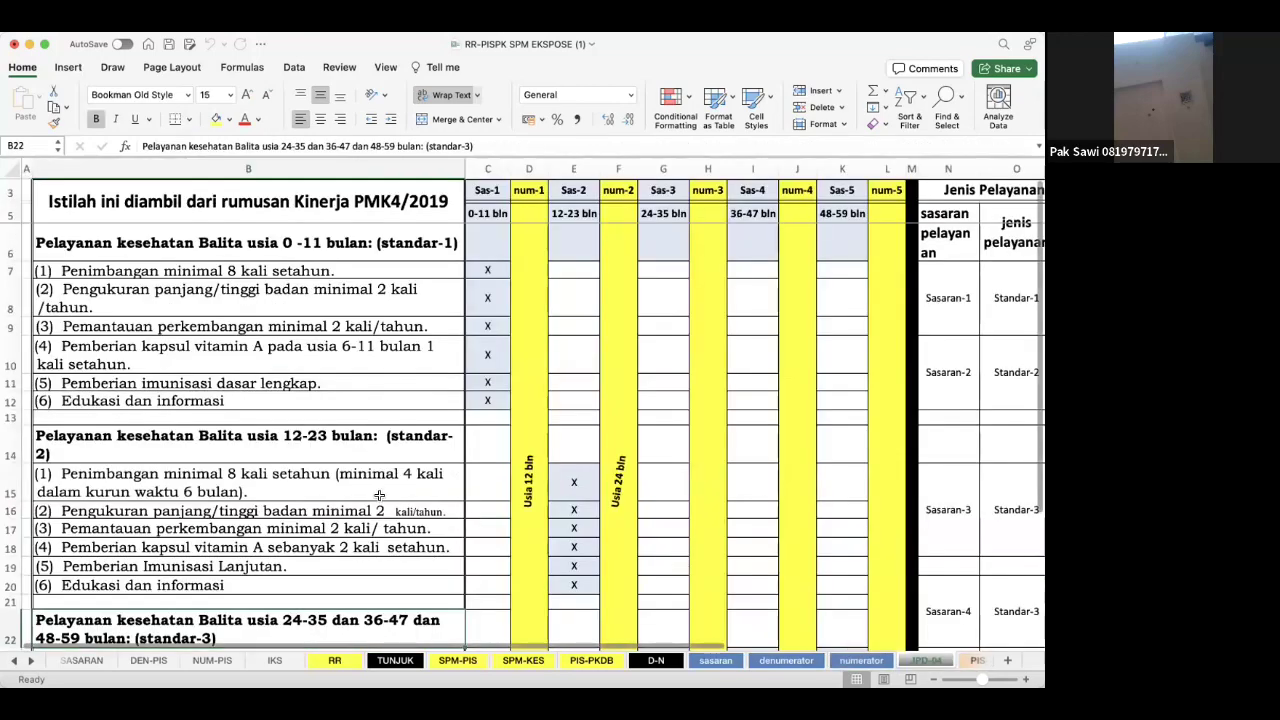
scroll(368, 495, "down", 3)
scroll(368, 495, "down", 3)
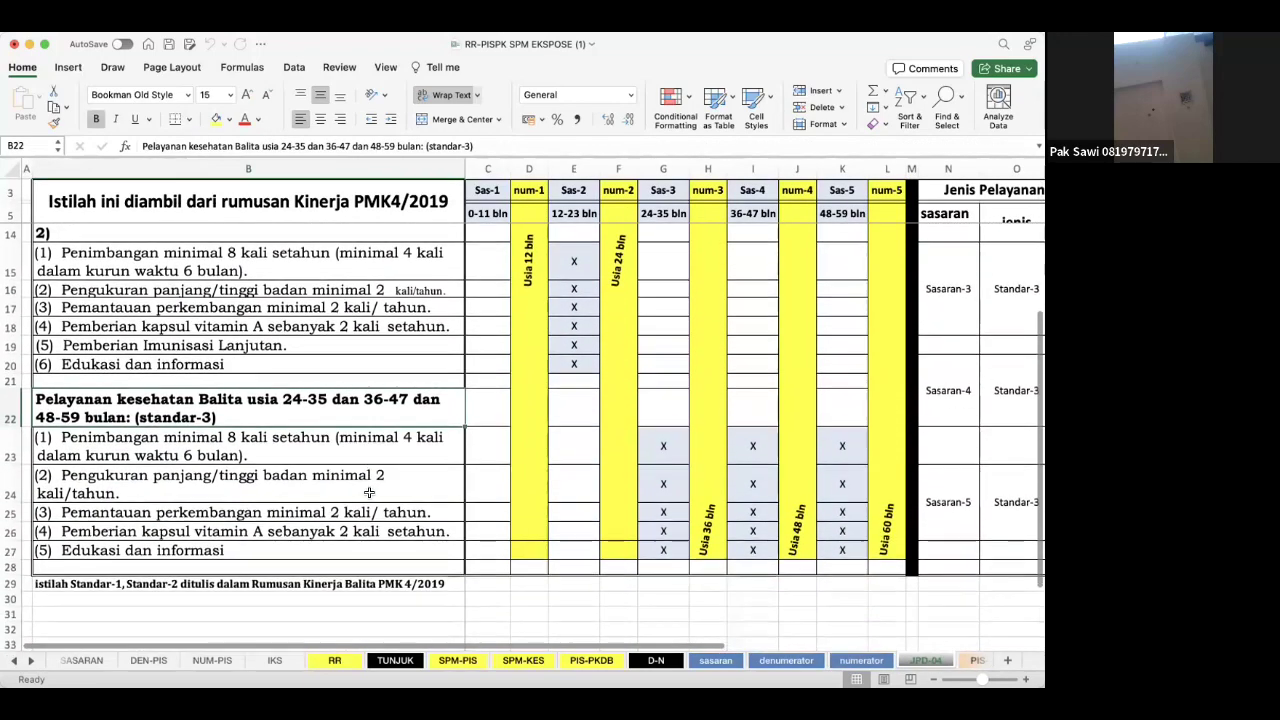
scroll(369, 493, "up", 5)
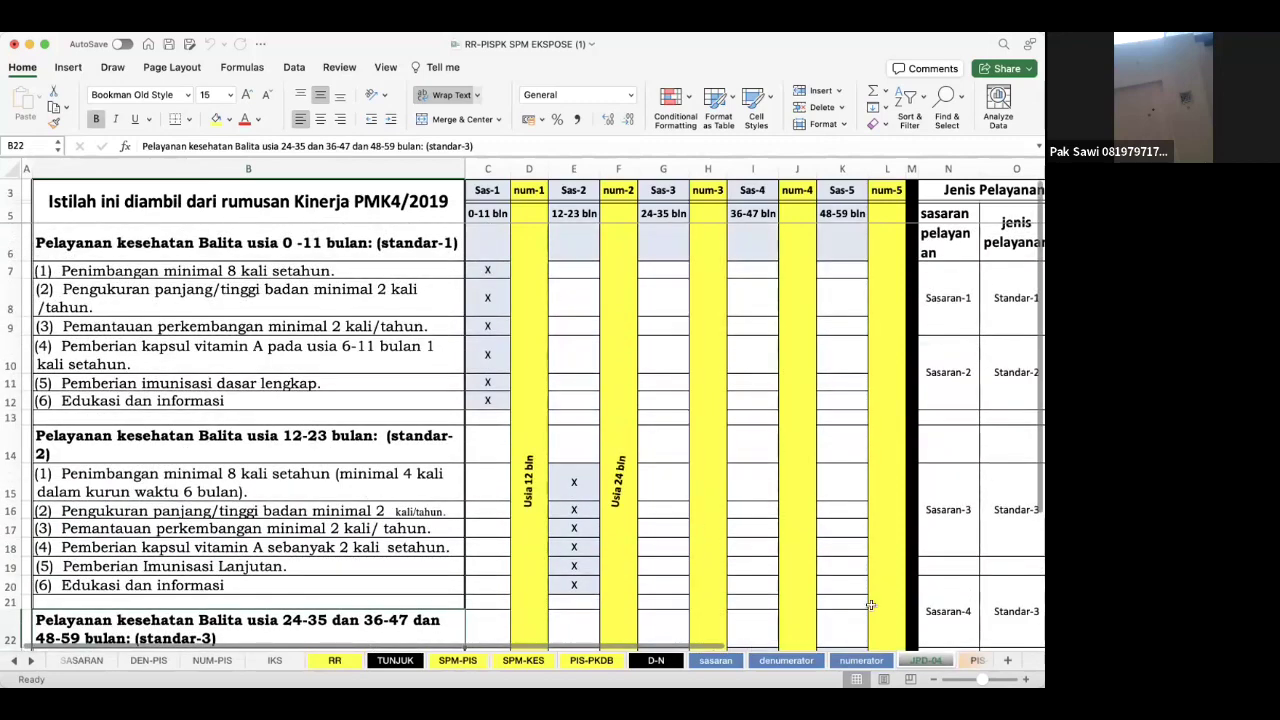
left_click(978, 661)
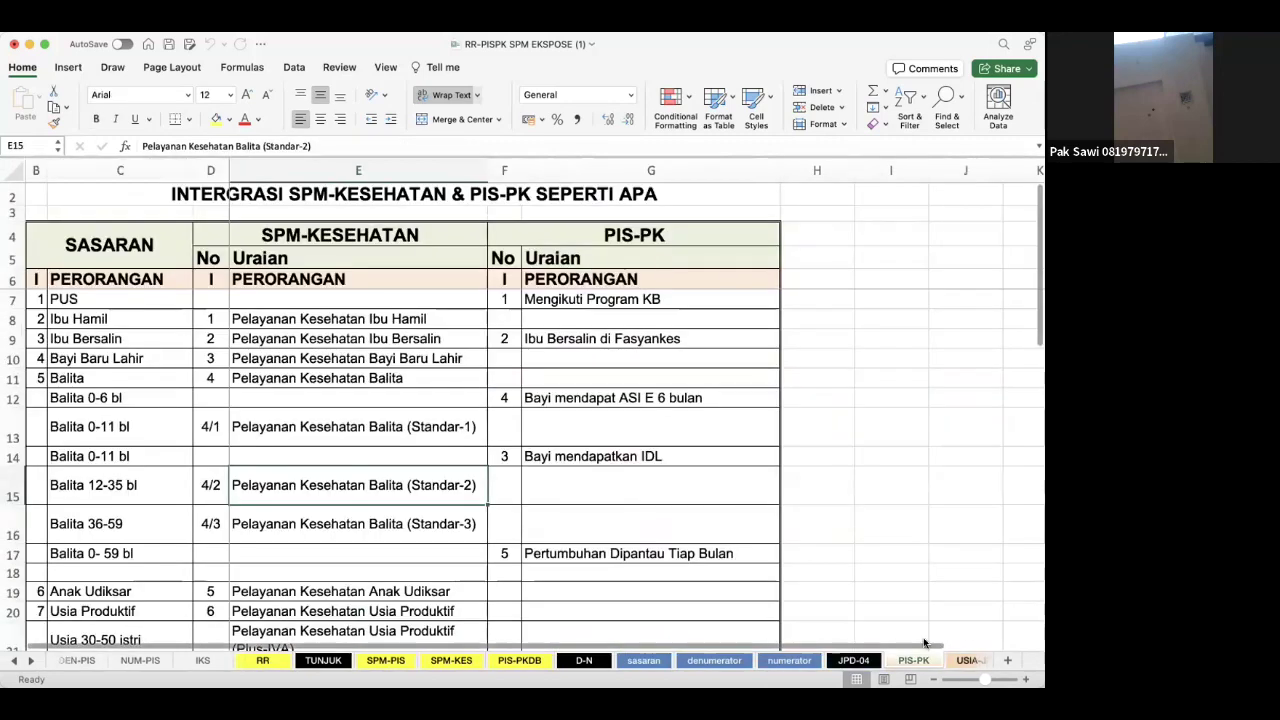
View the age-group targets on the USIA-JPD sheet and the equipment list on the alat sheet.
left_click(967, 660)
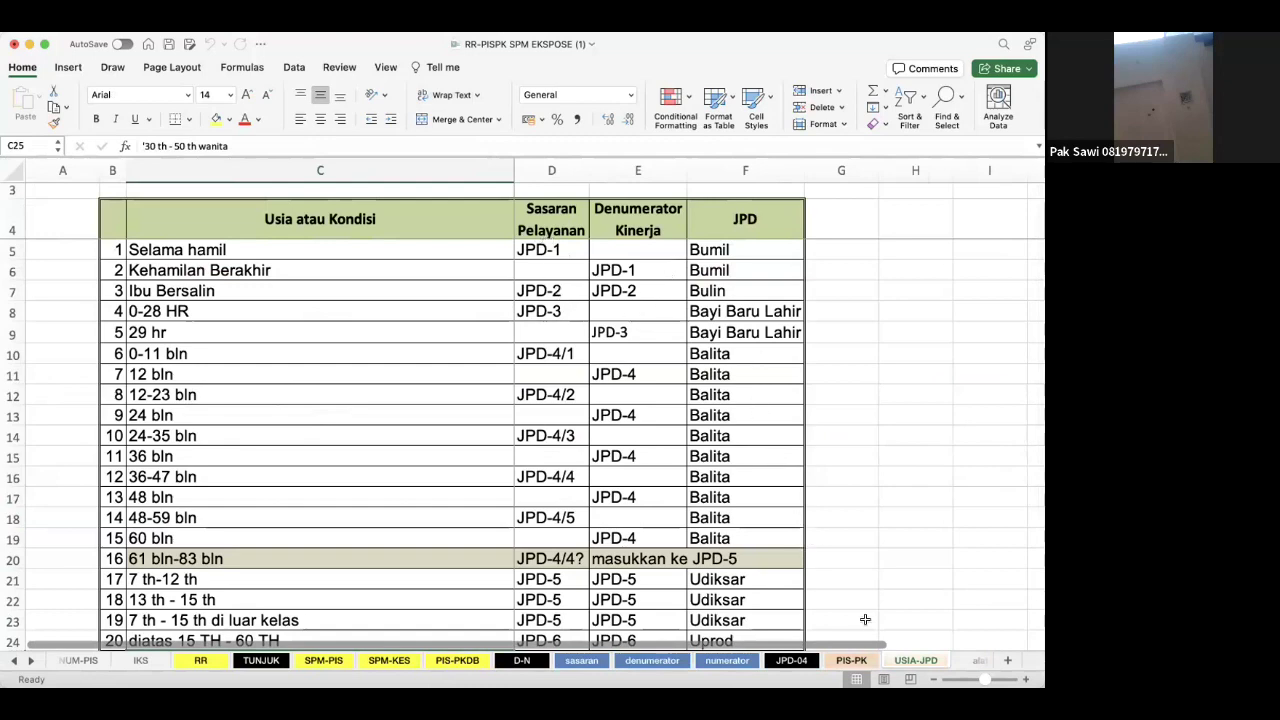
left_click(978, 662)
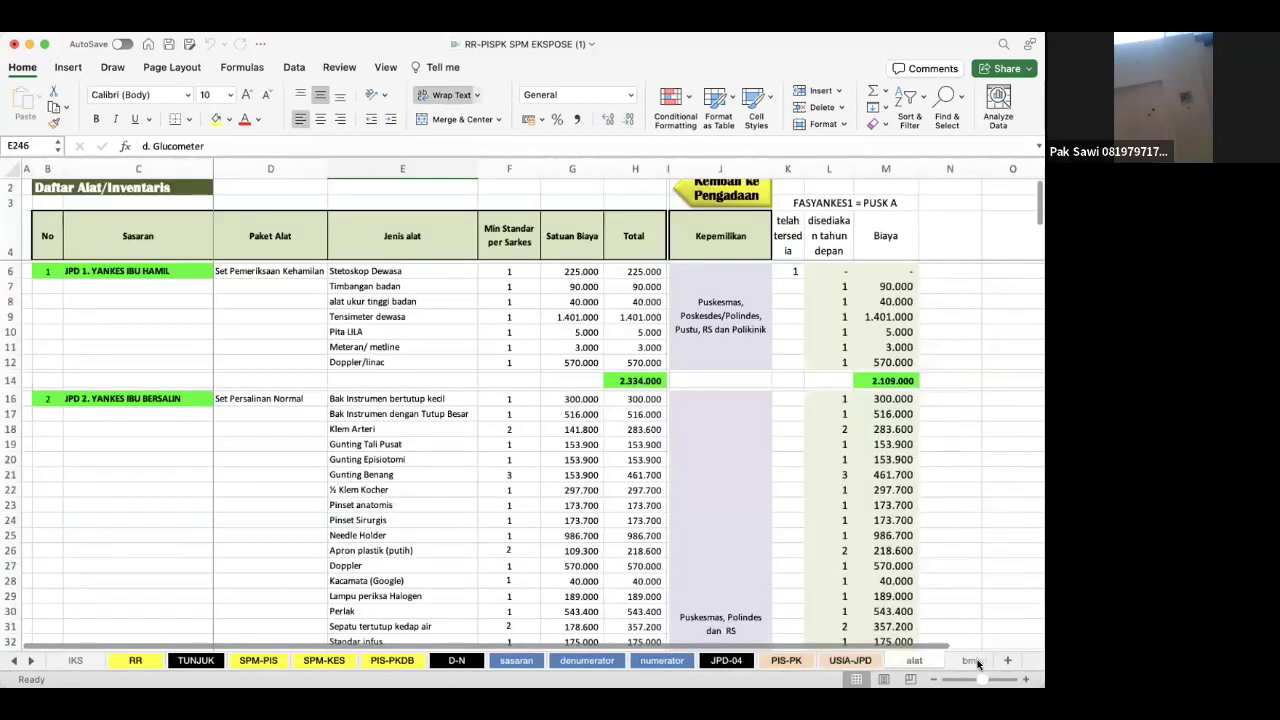
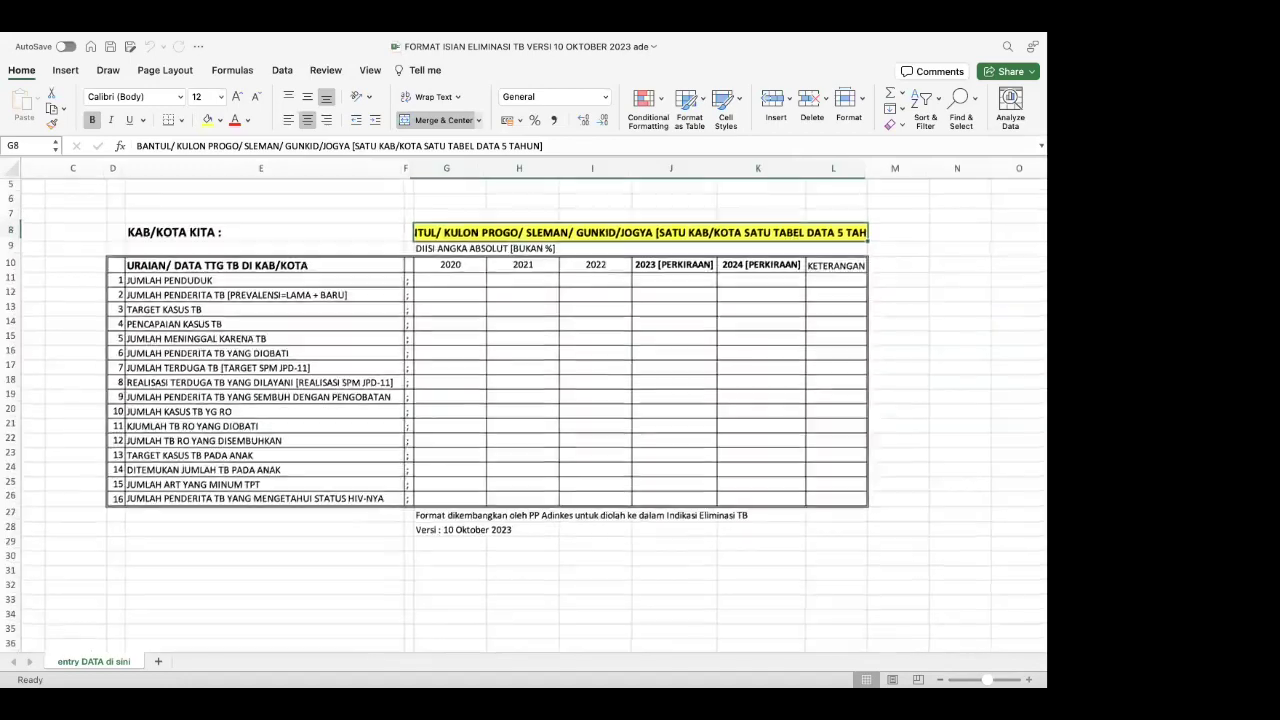
Enter ROKAN HILIR as the regency name beside KAB/KOTA KITA in the TB elimination data form.
scroll(973, 651, "up", 2)
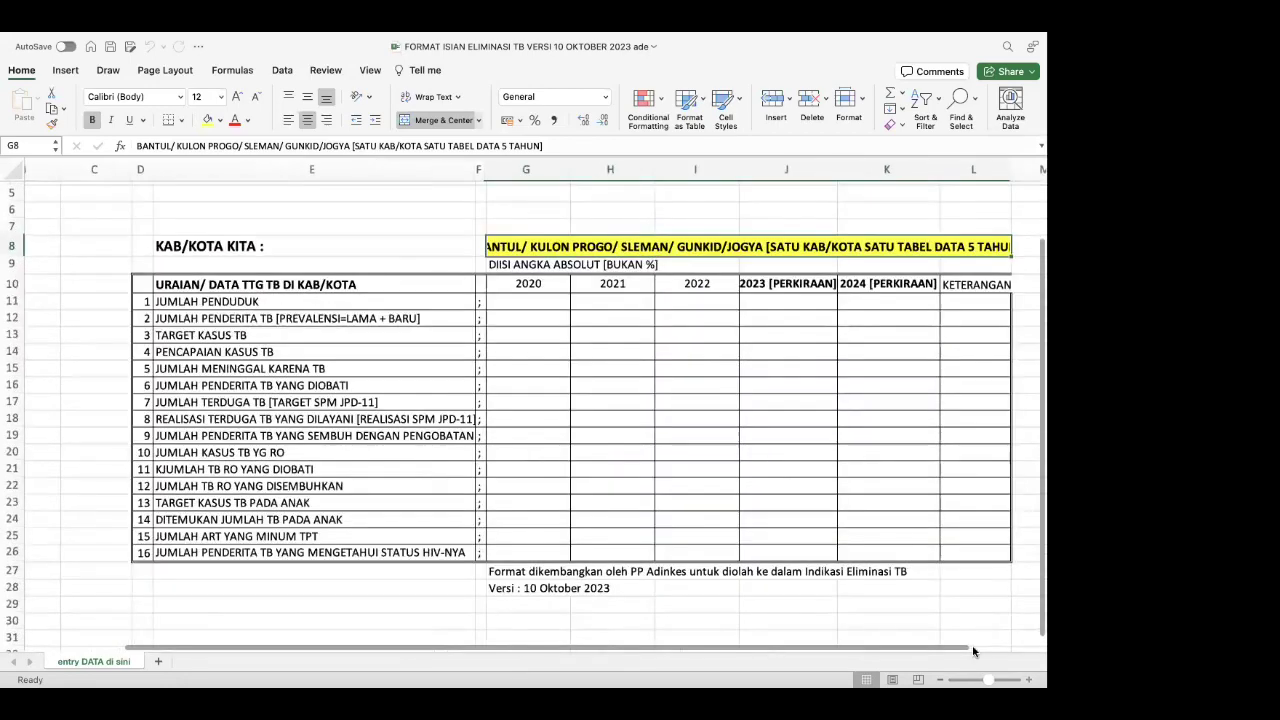
scroll(973, 651, "up", 2)
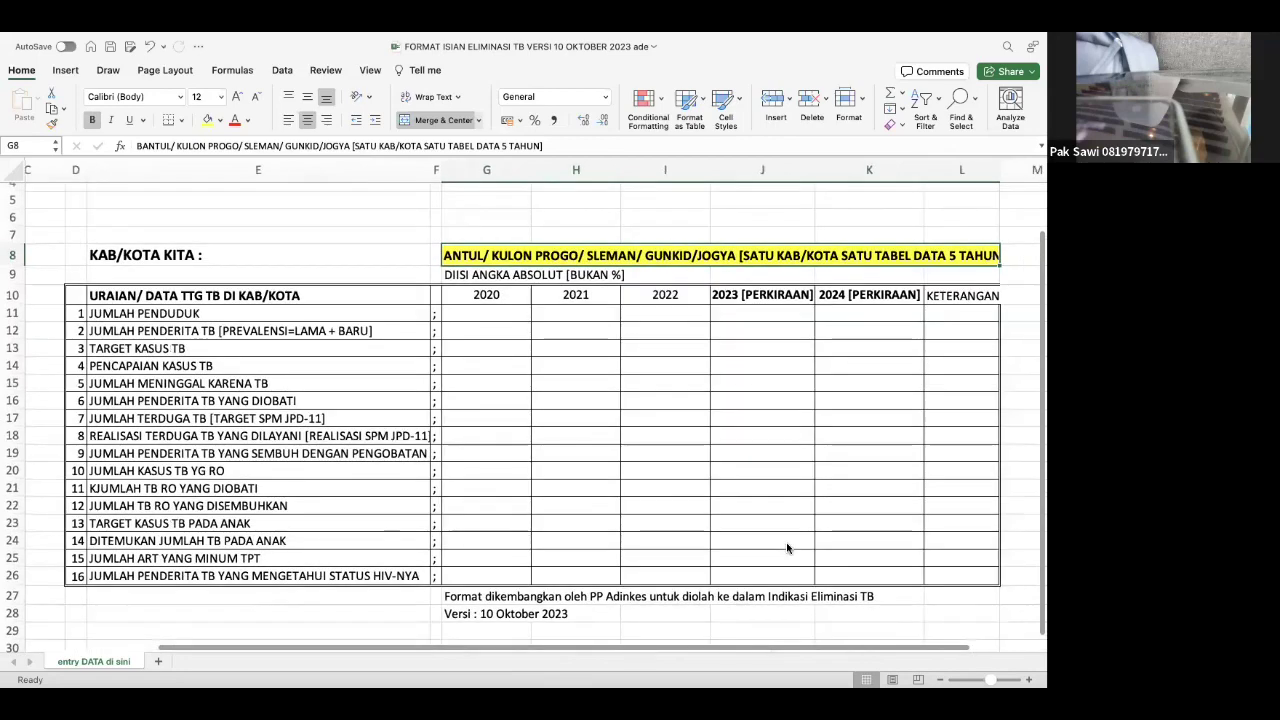
scroll(786, 548, "right", 3)
scroll(786, 548, "down", 1)
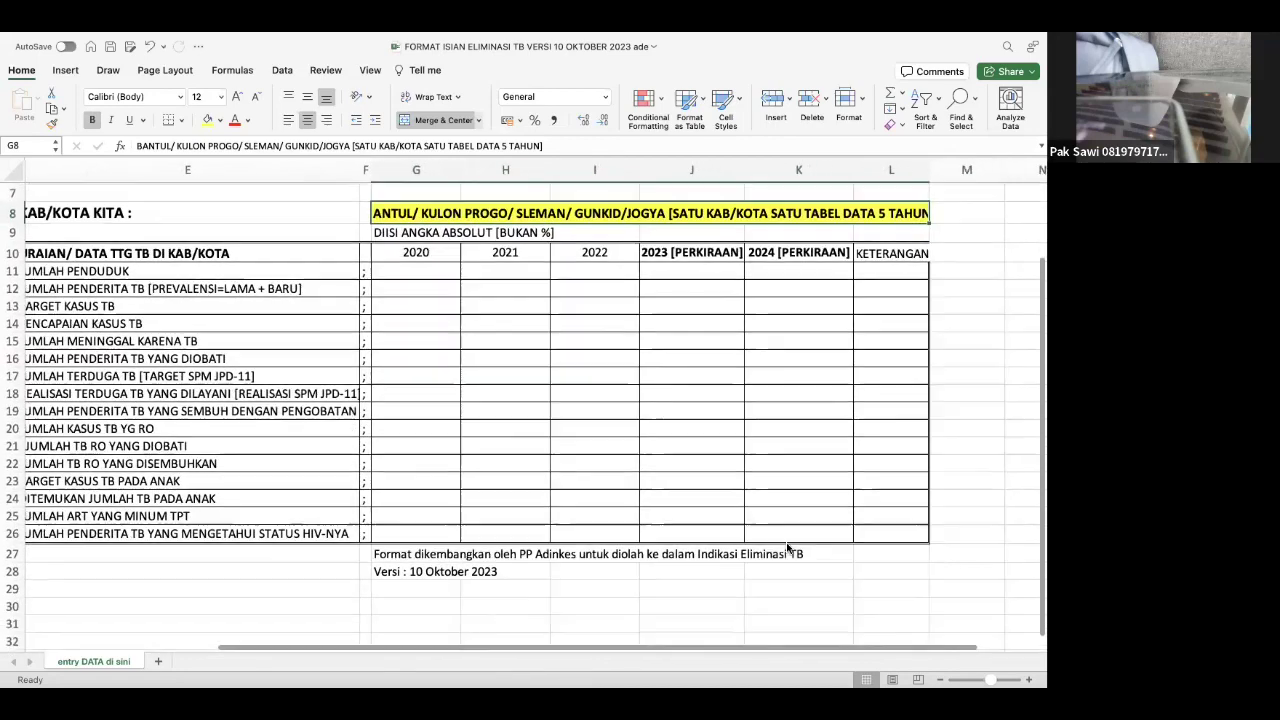
scroll(786, 548, "left", 1)
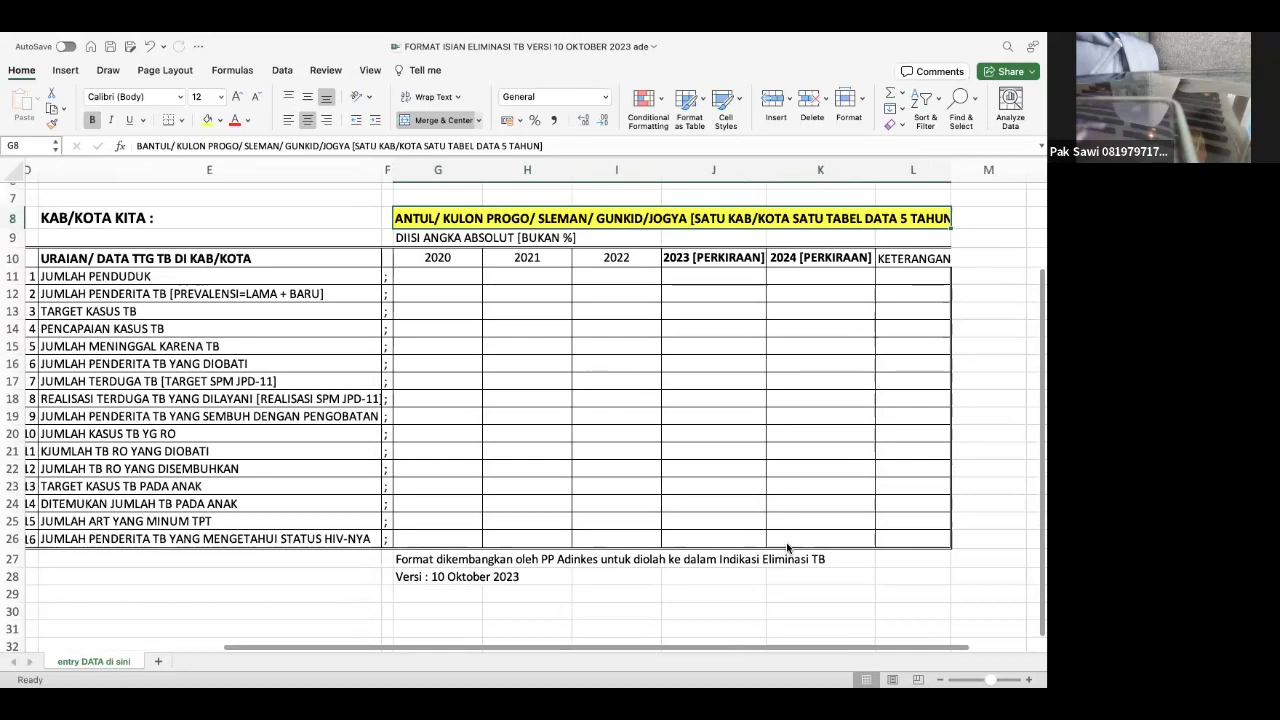
scroll(787, 547, "left", 1)
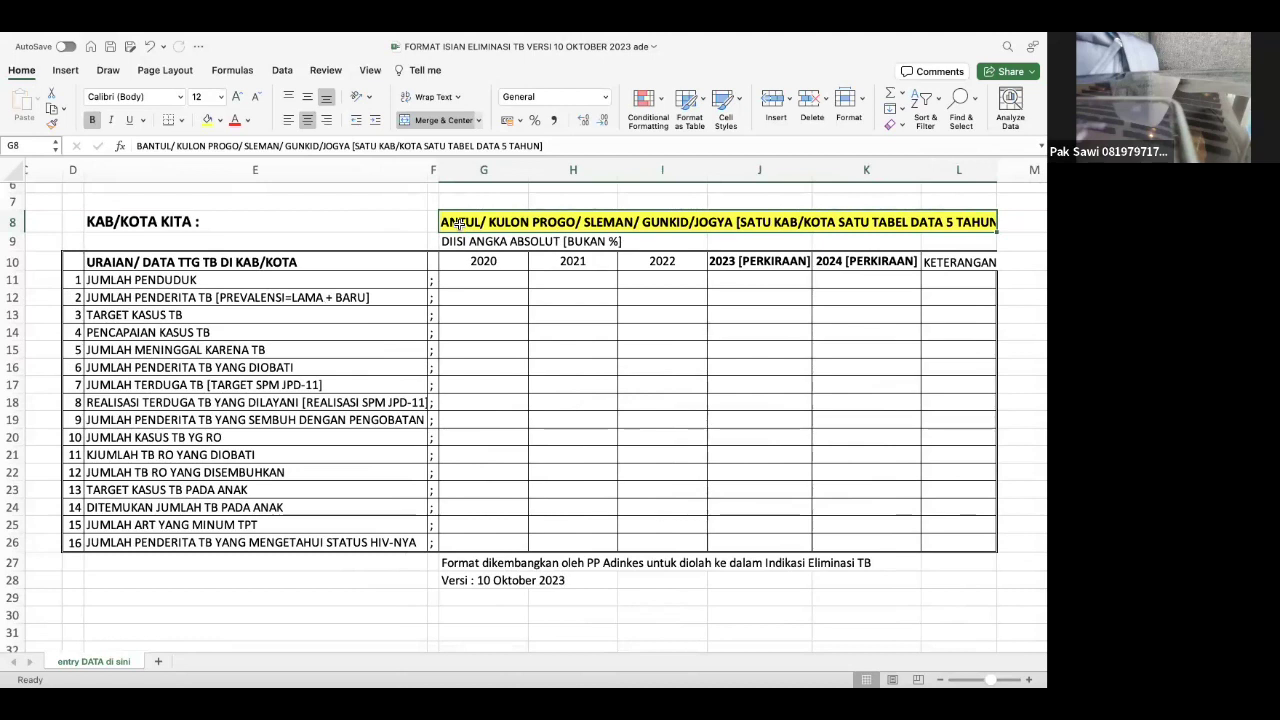
type("R")
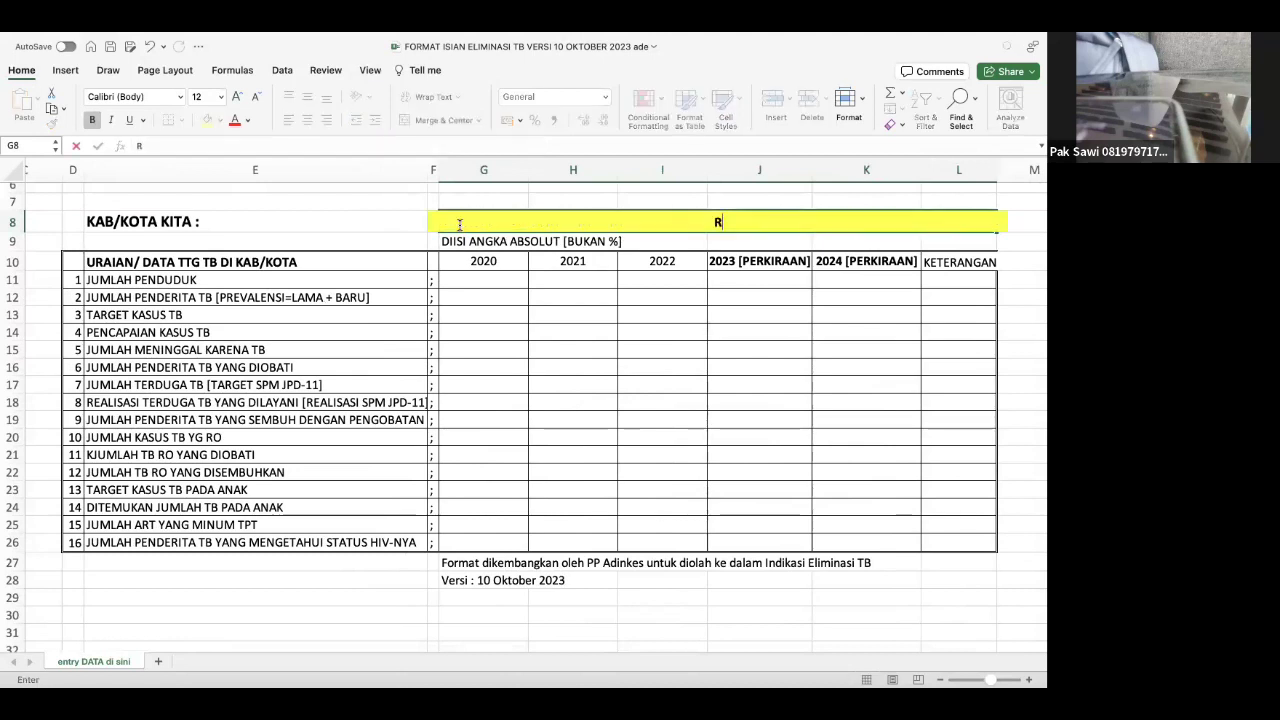
type("OKAN")
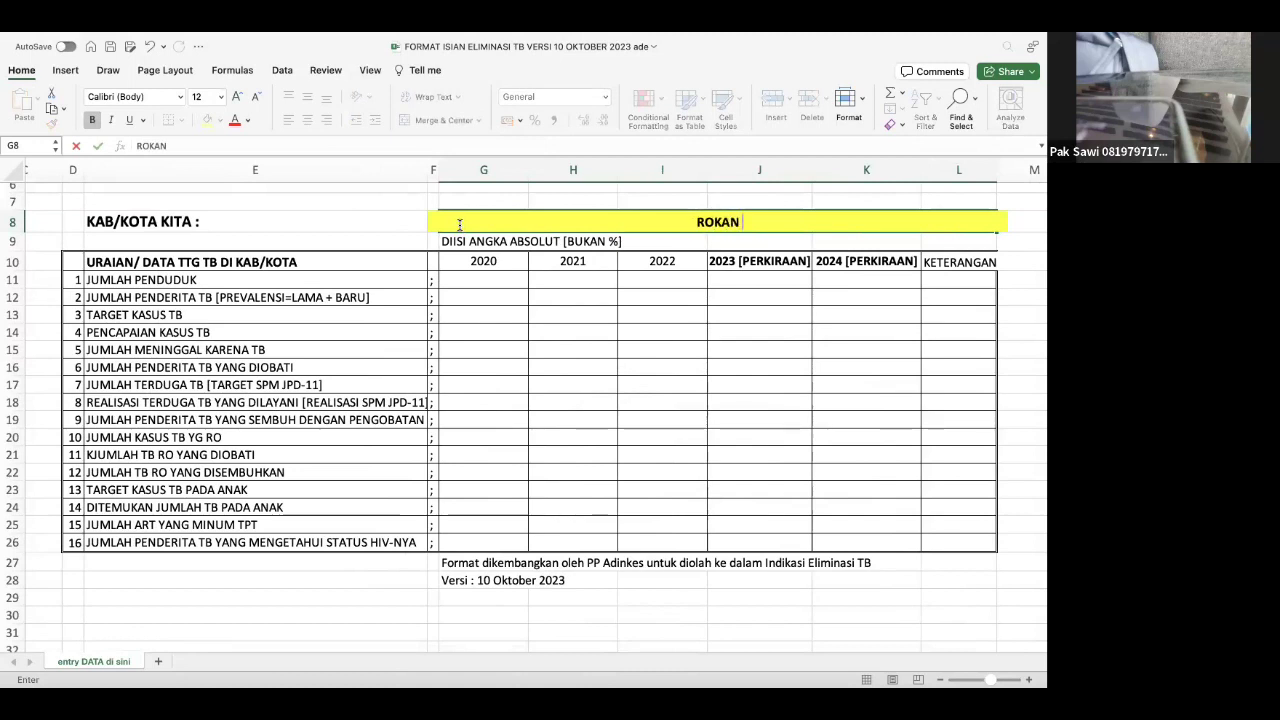
type(" HILIR")
key("Return")
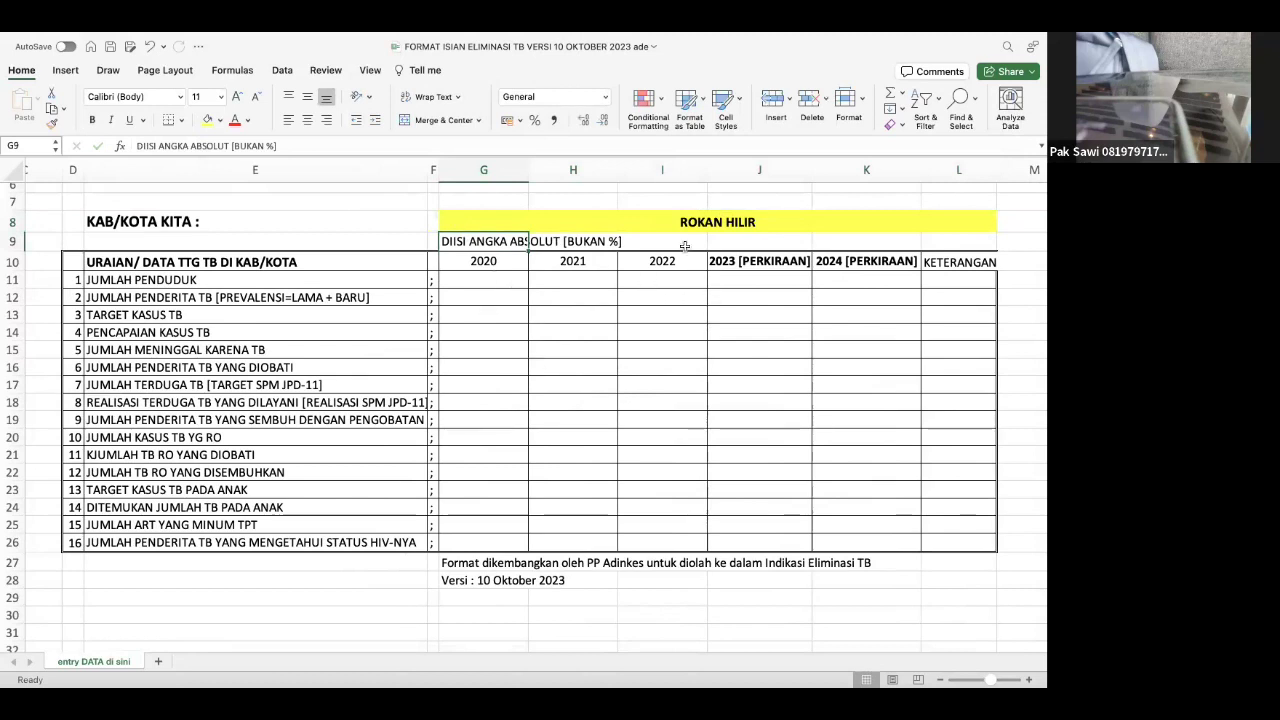
Fill the table's 2022 column yellow from its header in I10 through row 26.
left_click(661, 272)
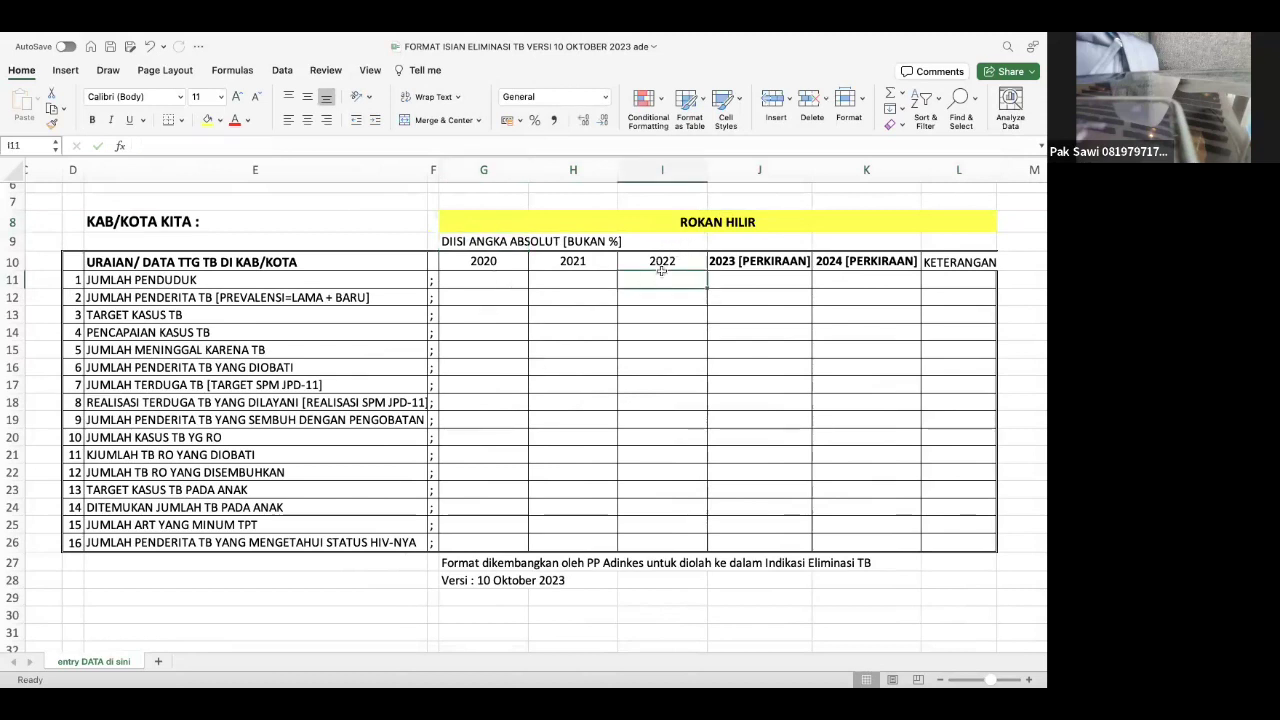
left_click(661, 268)
key("shift+Down")
key("shift+Down")
key("shift+Down")
key("shift+Down")
key("shift+Down")
key("shift+Down")
key("shift+Down")
key("shift+Down")
key("shift+Down")
key("shift+Down")
key("shift+Down")
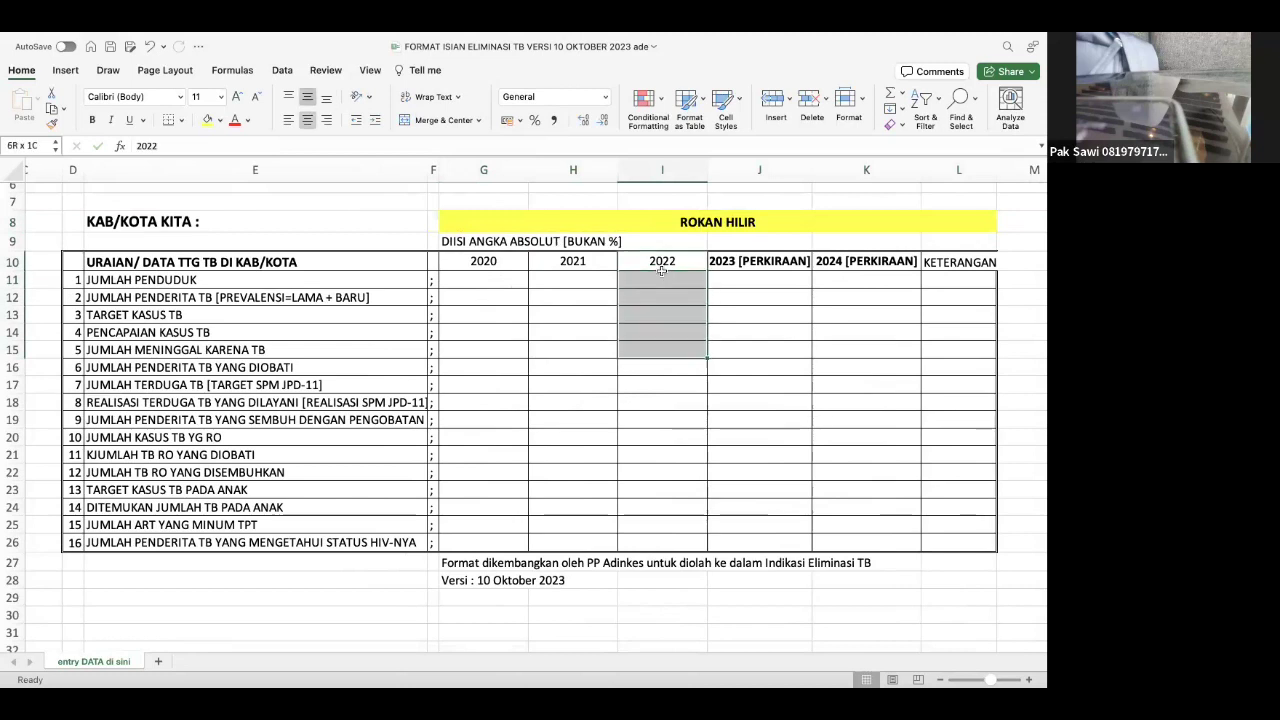
key("shift+Down")
key("shift+Down")
key("shift+Down")
key("shift+Down")
key("shift+Down")
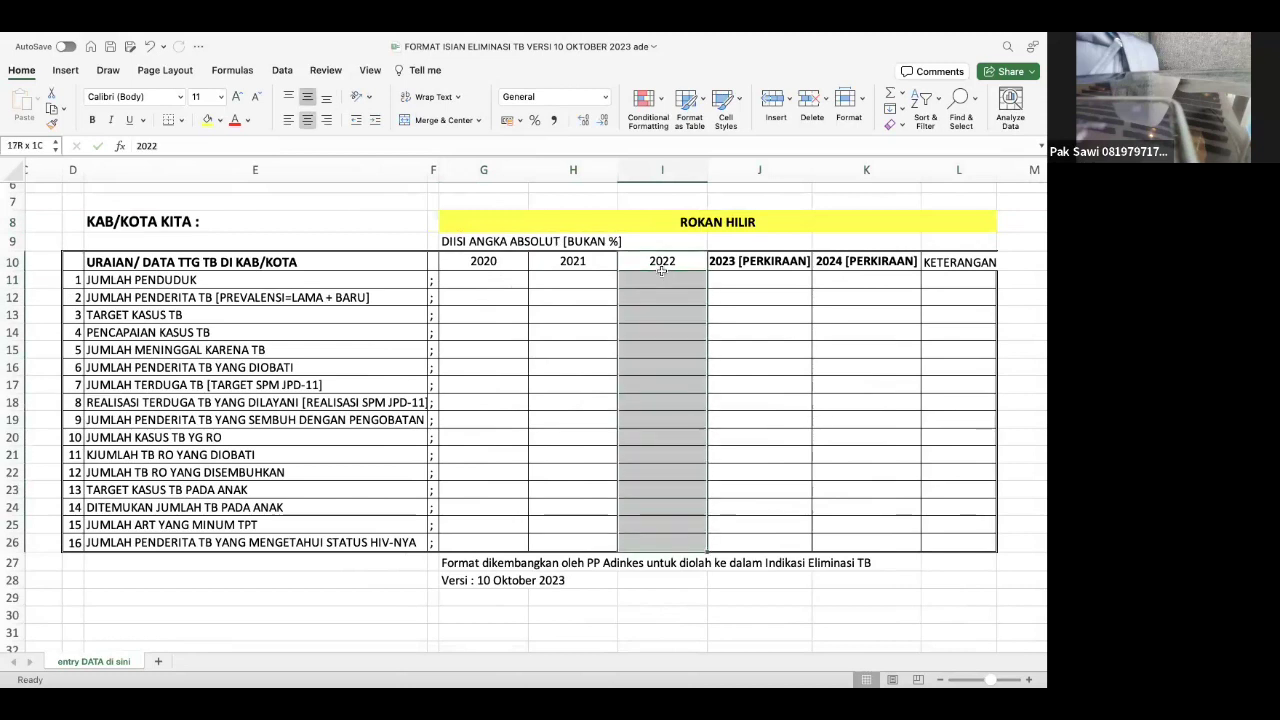
left_click(207, 120)
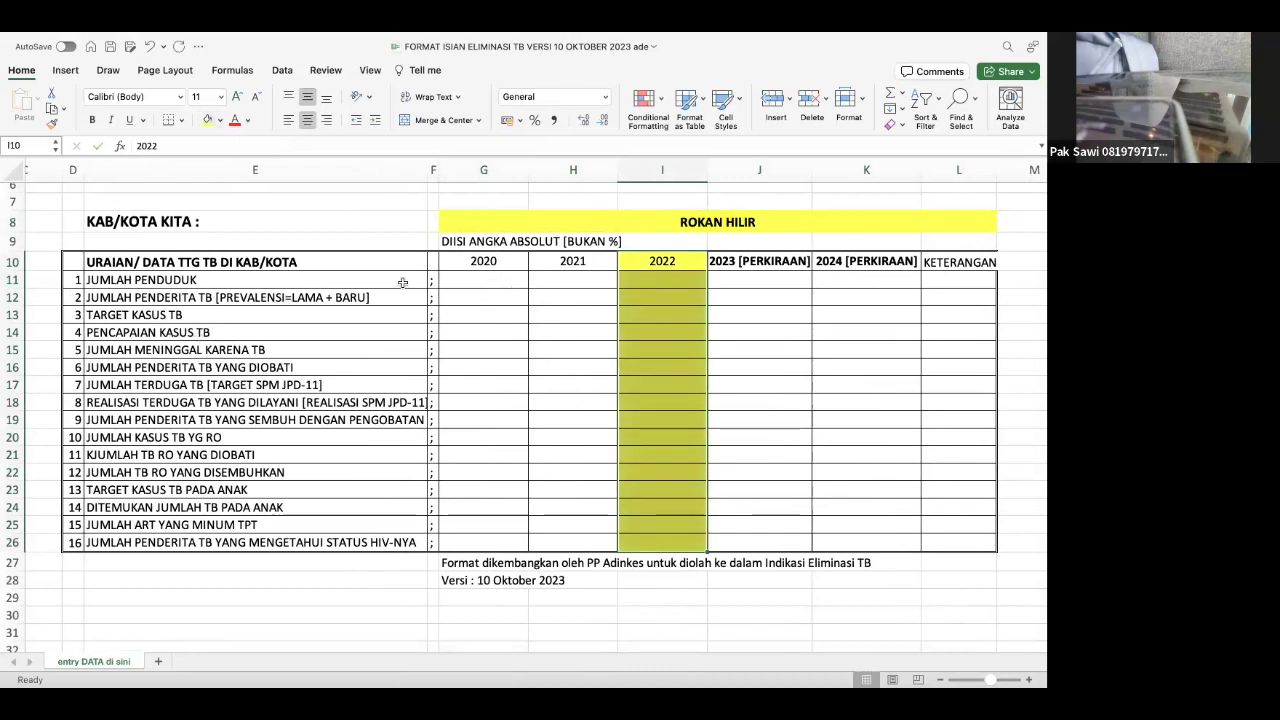
left_click(741, 382)
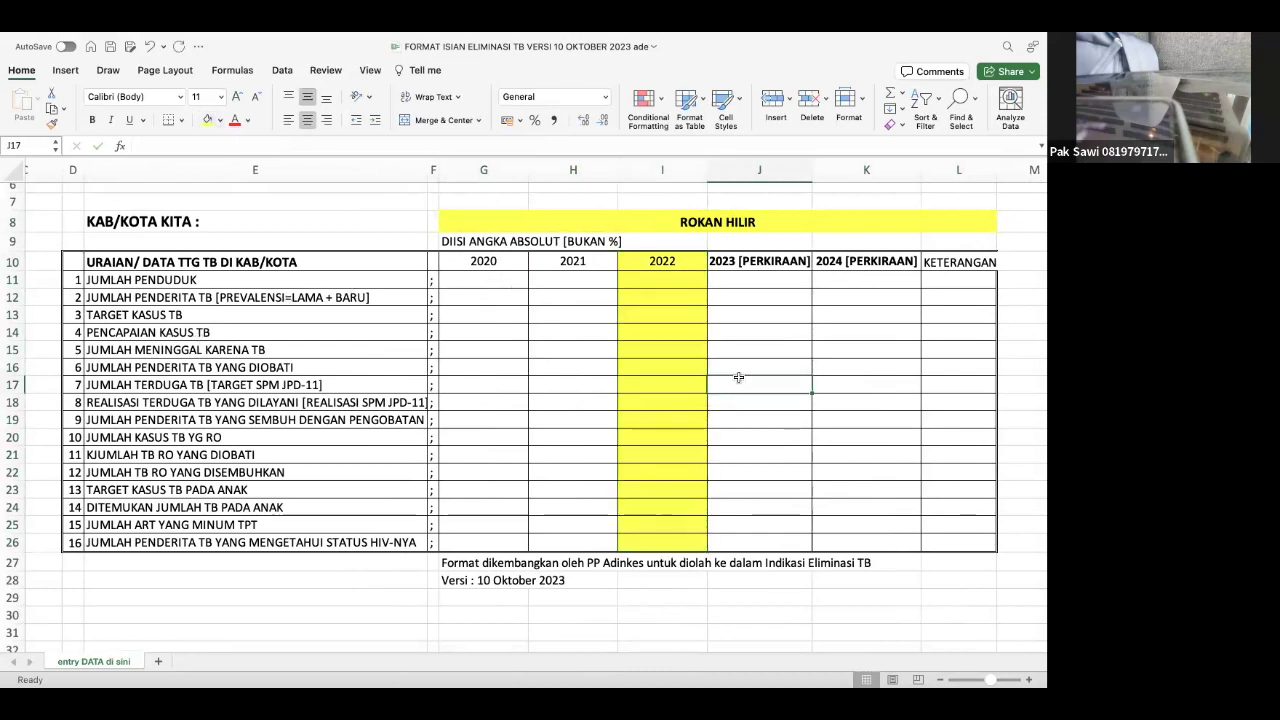
Browse the recently used workbooks and open the full list of recent files.
left_click(676, 286)
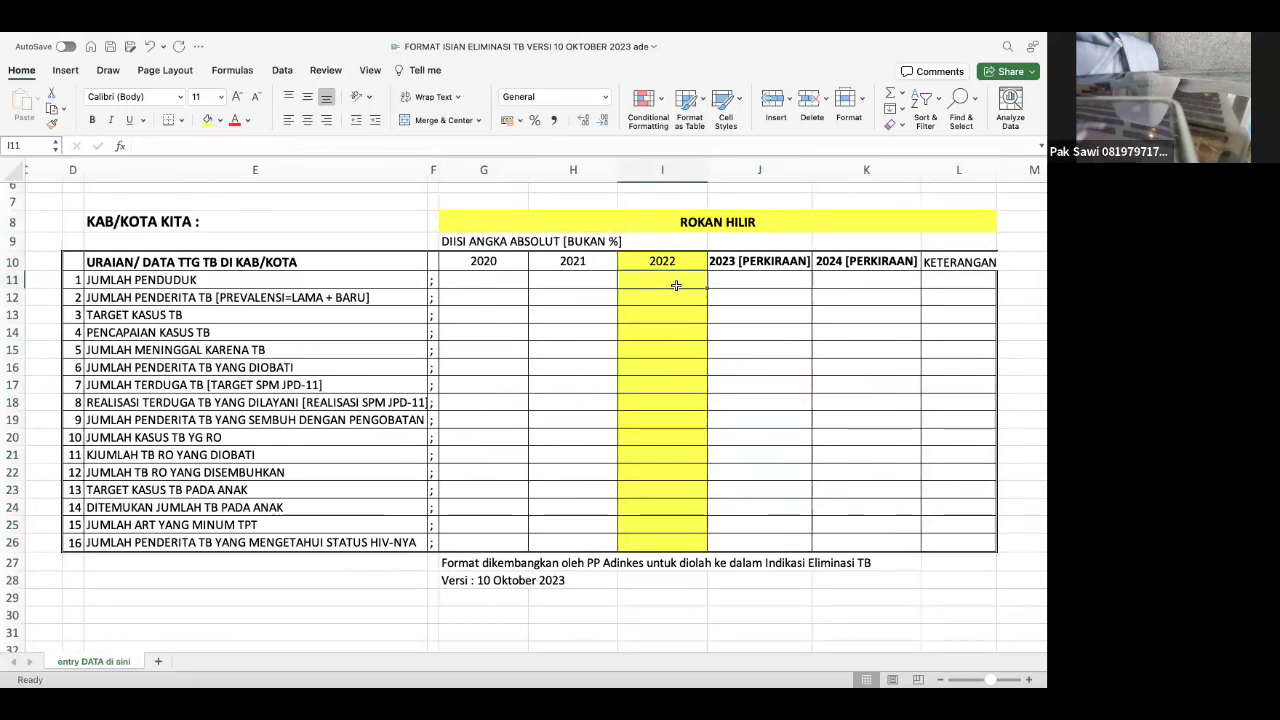
mouse_move(304, 40)
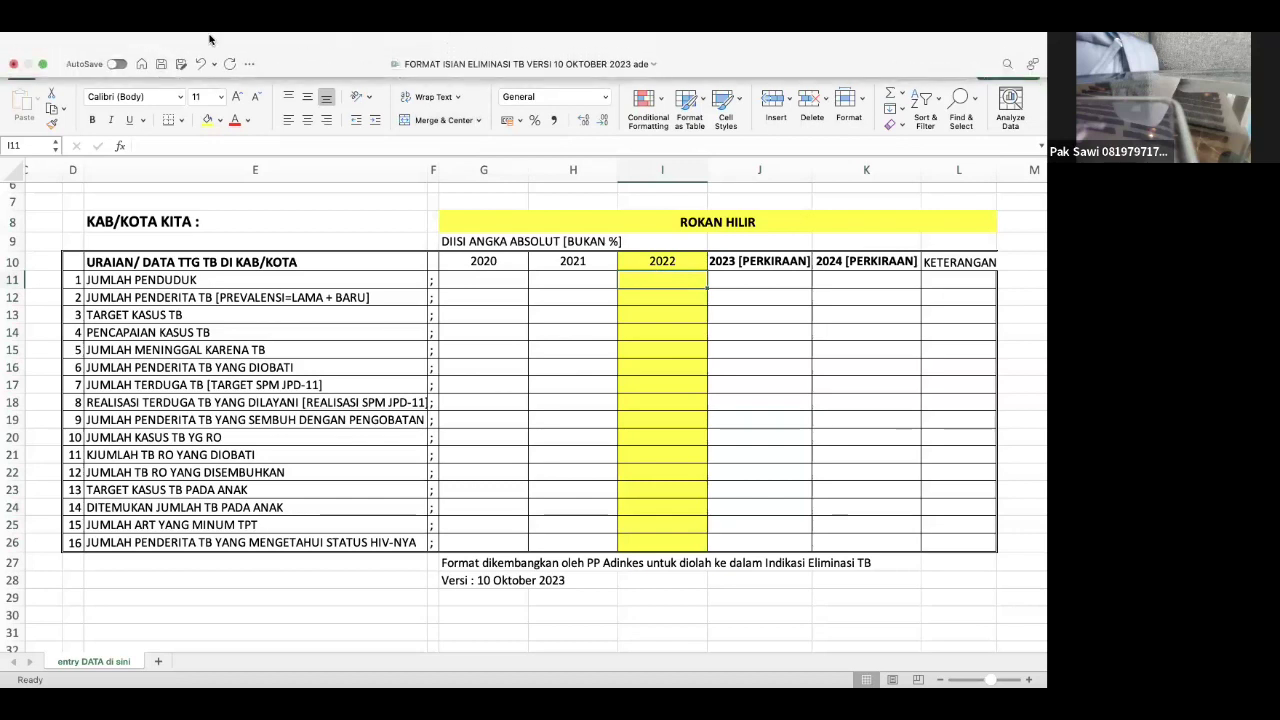
left_click(84, 41)
mouse_move(169, 112)
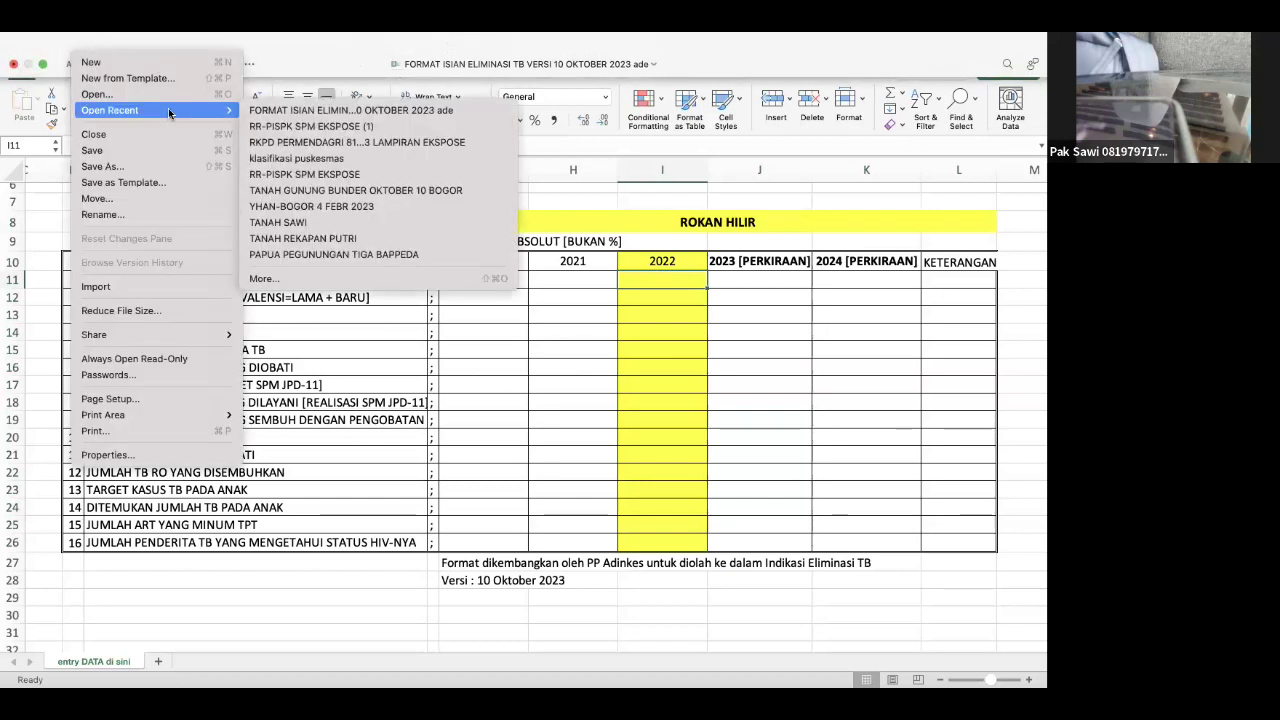
left_click(332, 281)
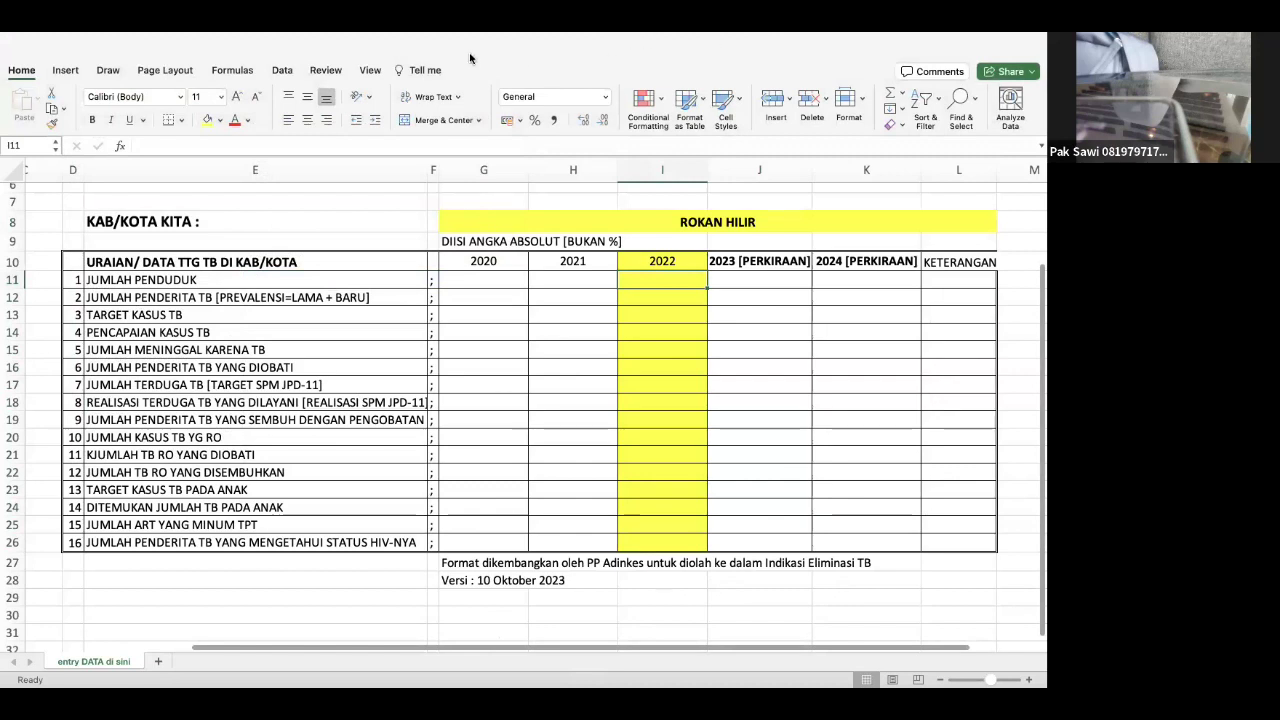
left_click(953, 407)
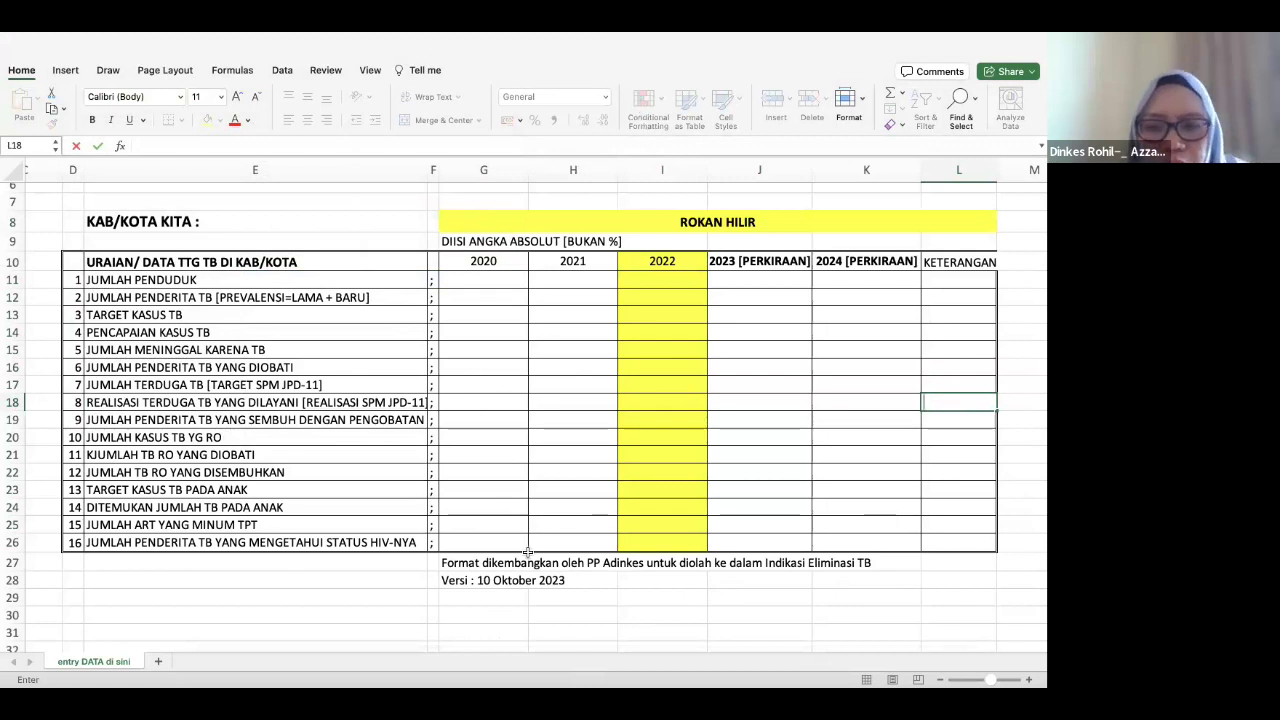
left_click(606, 632)
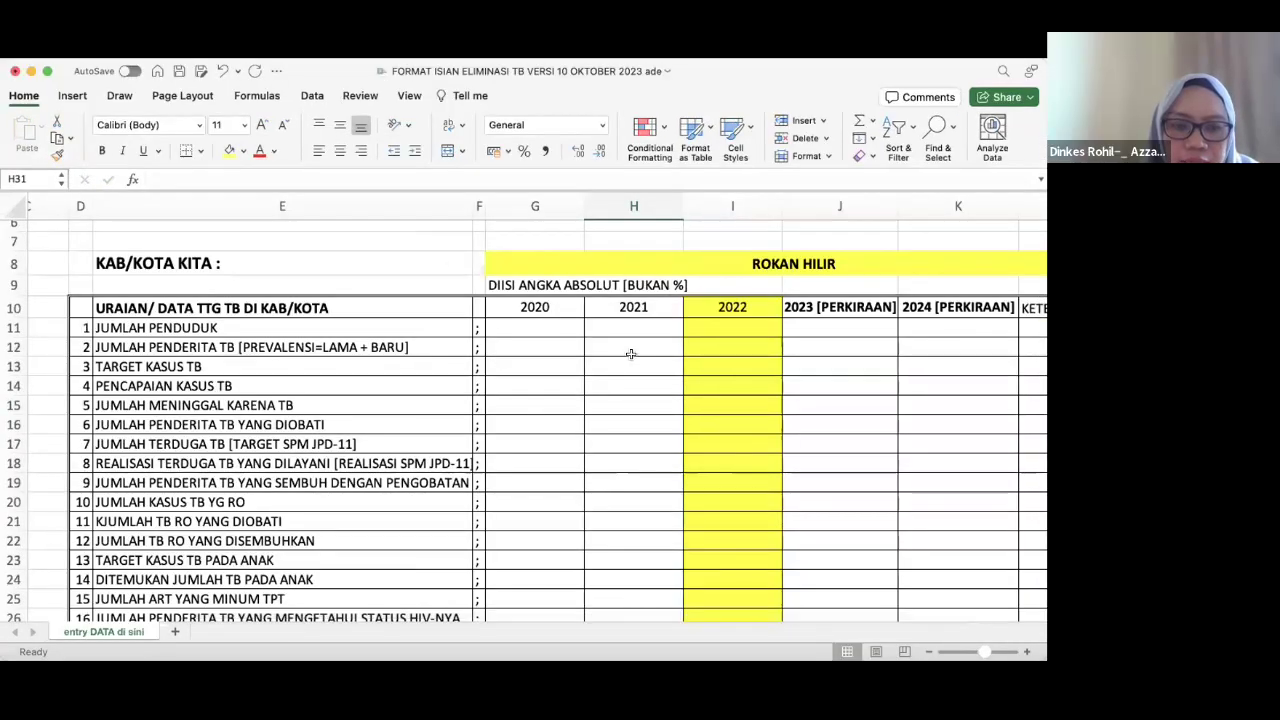
Enter 691000 as the 2022 JUMLAH PENDUDUK and format it with the comma style.
left_click(751, 328)
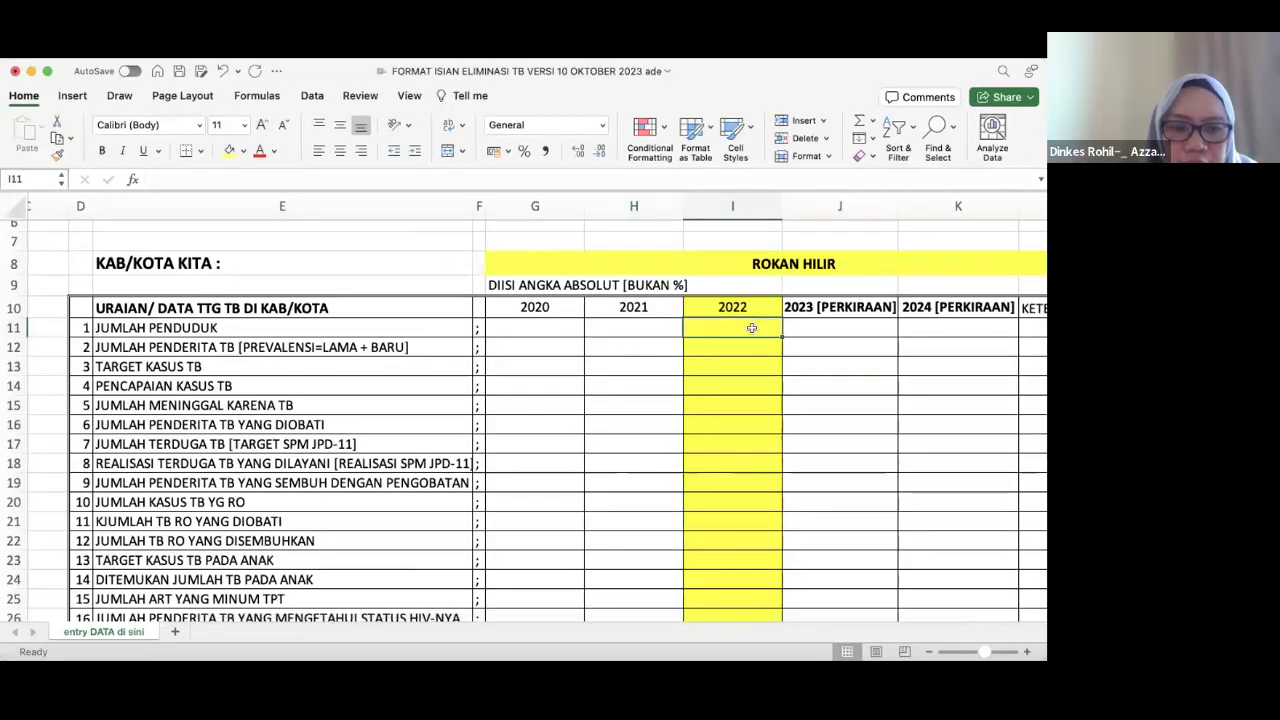
type("691000")
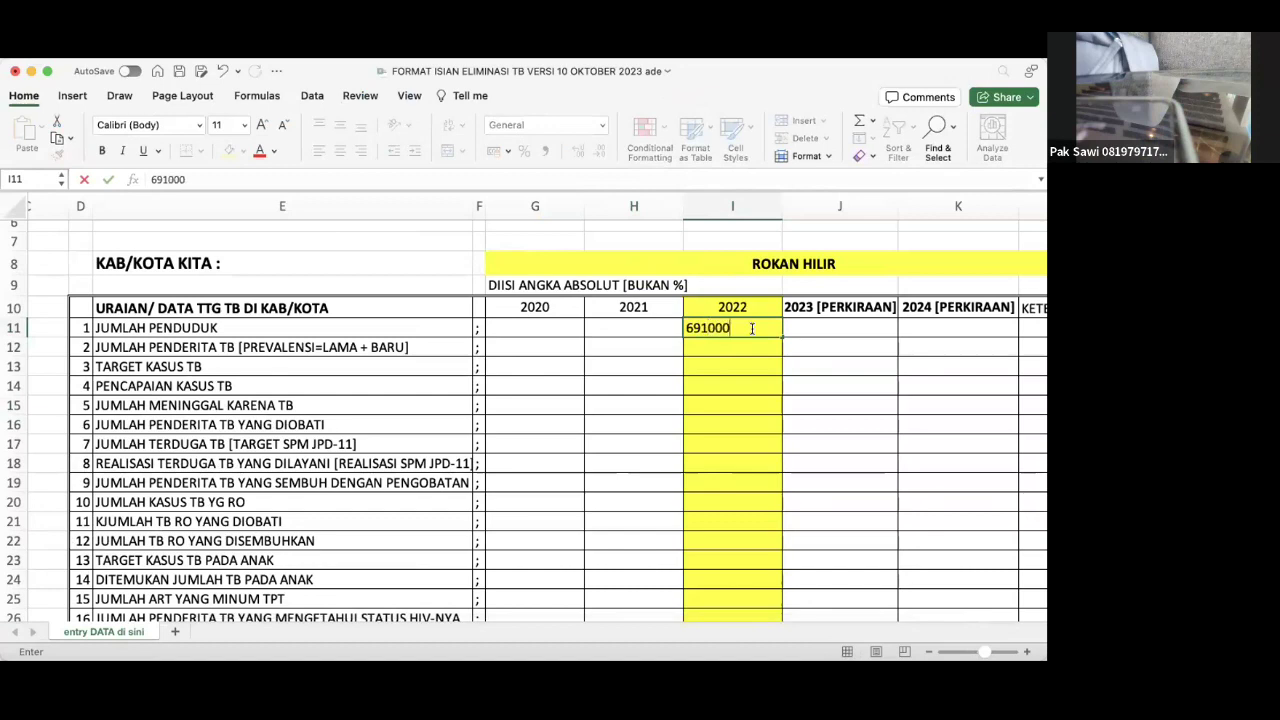
key("Return")
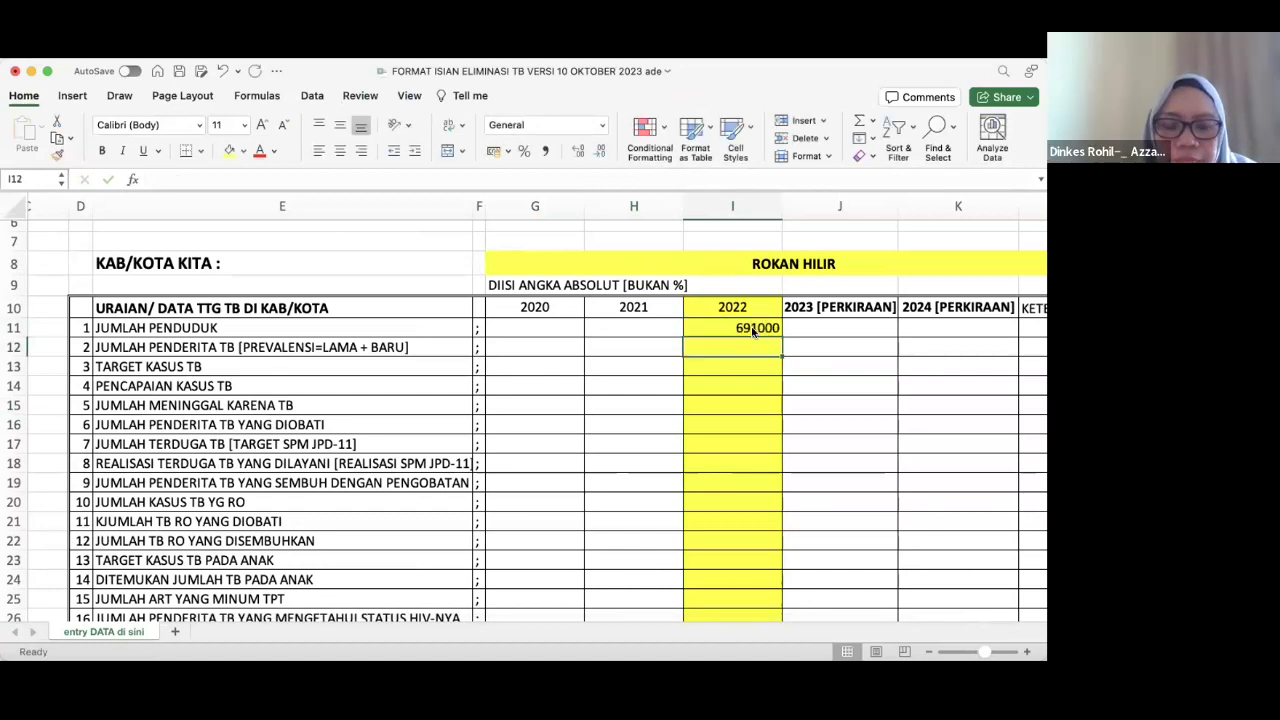
left_click(753, 332)
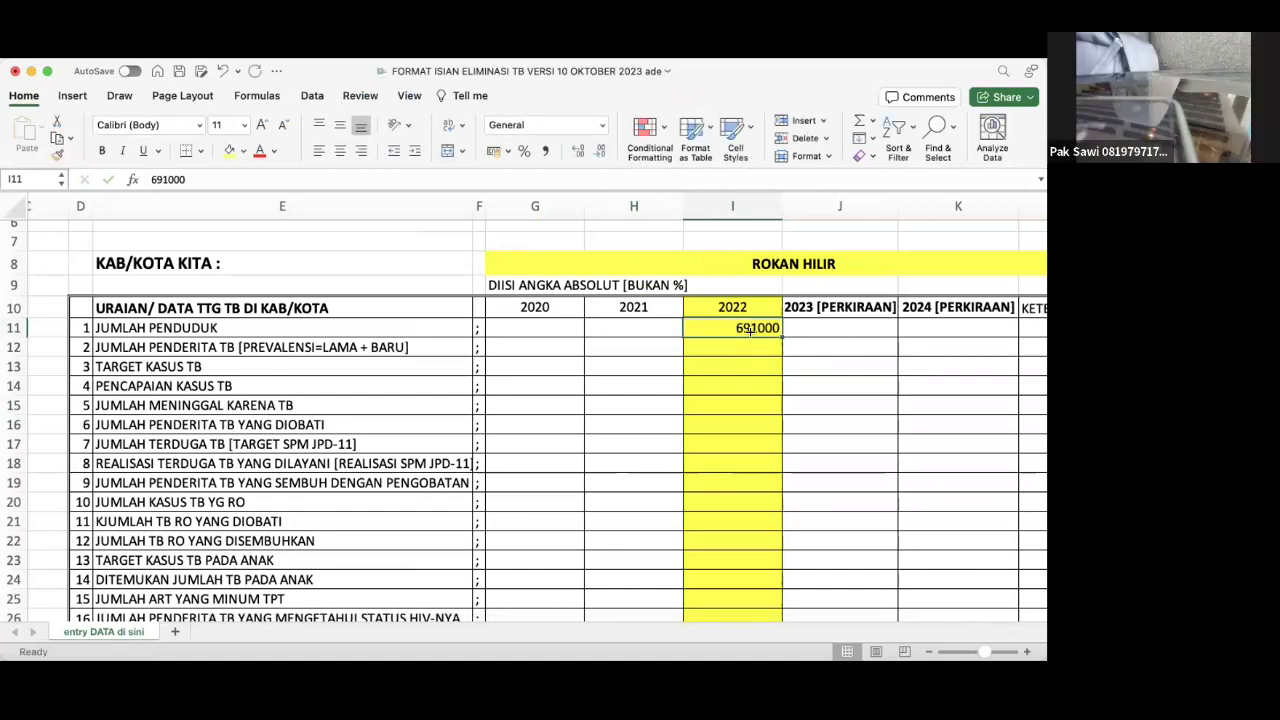
left_click(544, 151)
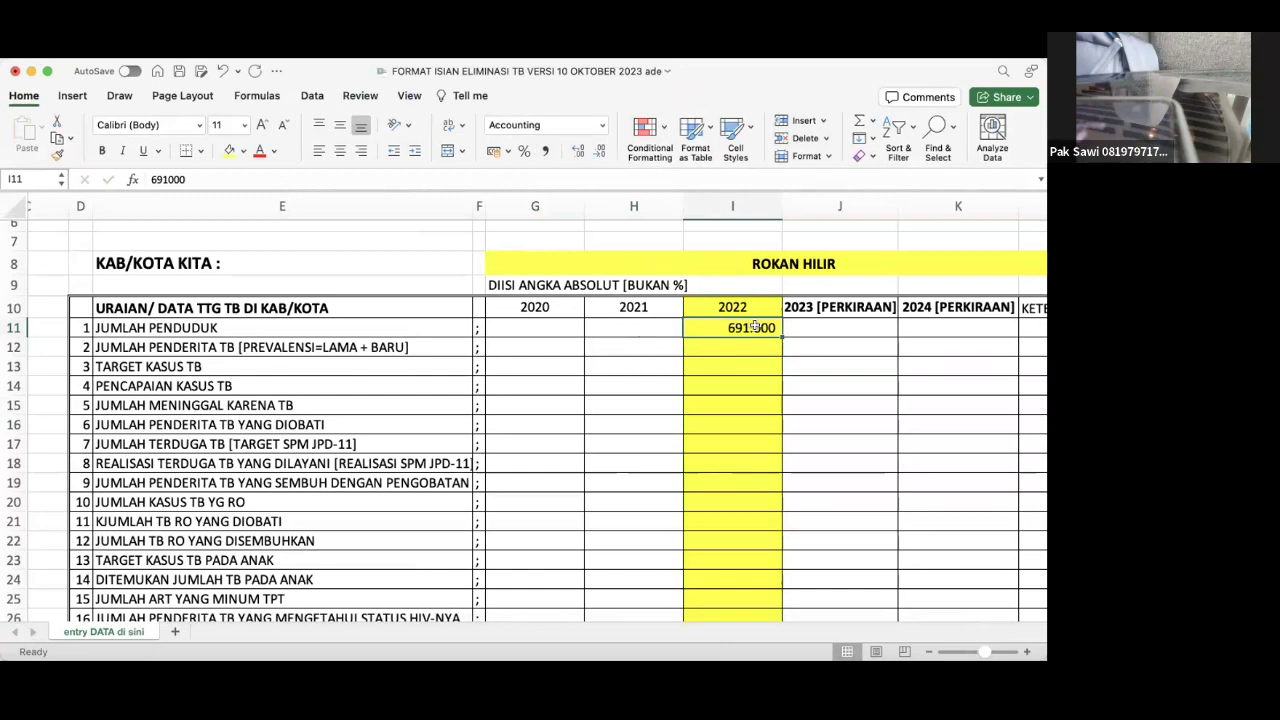
left_click(47, 72)
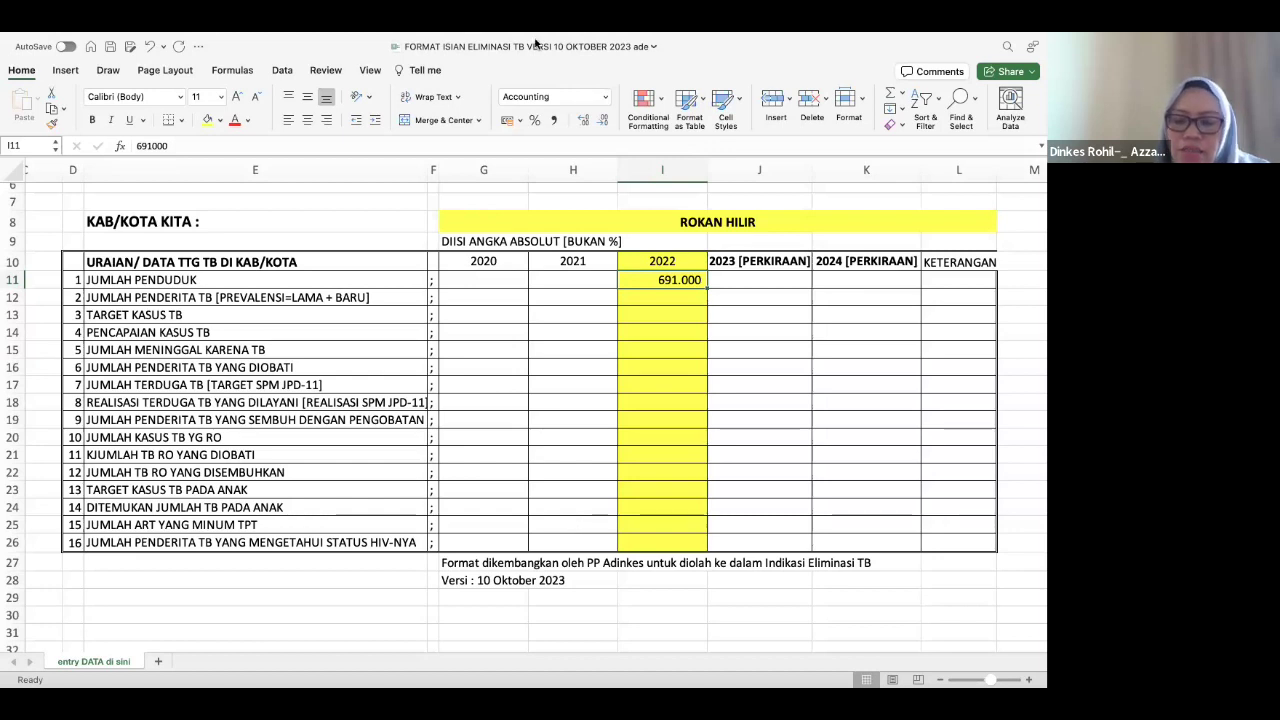
In the eliminasi TB CPAGUNUNGAN workbook's EKSPOSE sheet, replace the regency name YAHUKIMO with ROKAN HILIR.
mouse_move(426, 40)
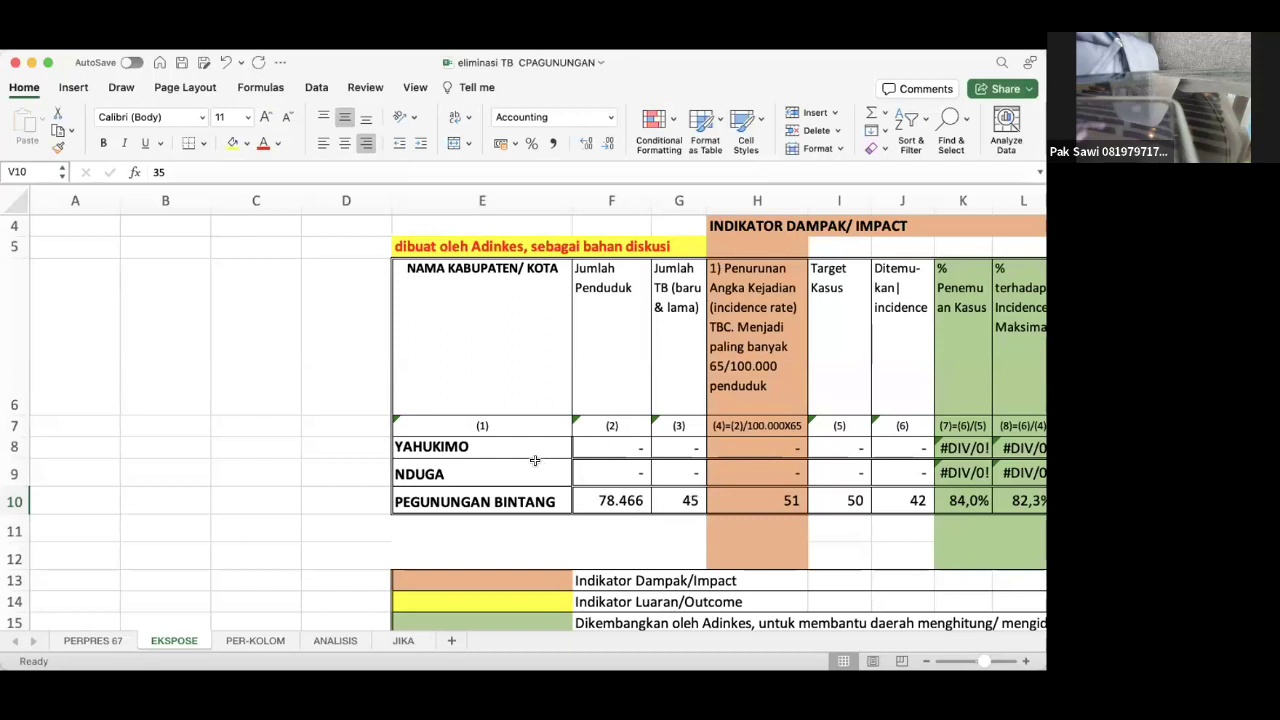
left_click(481, 446)
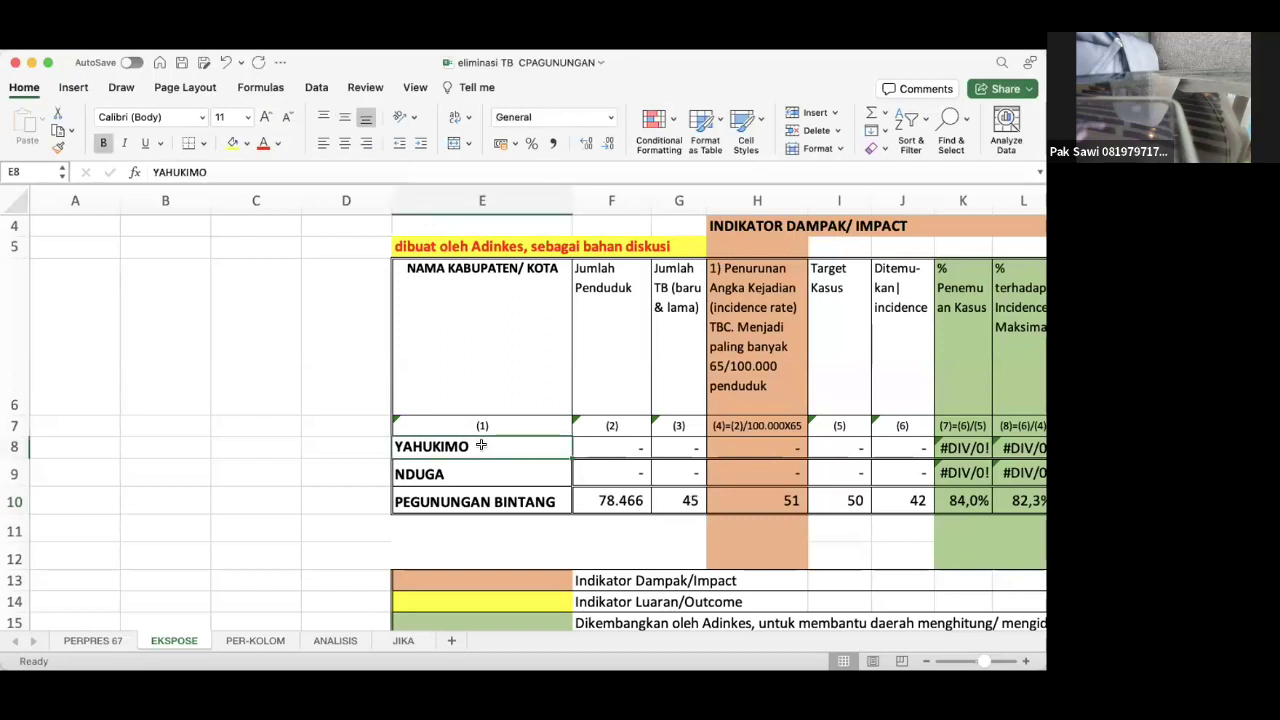
type("RO")
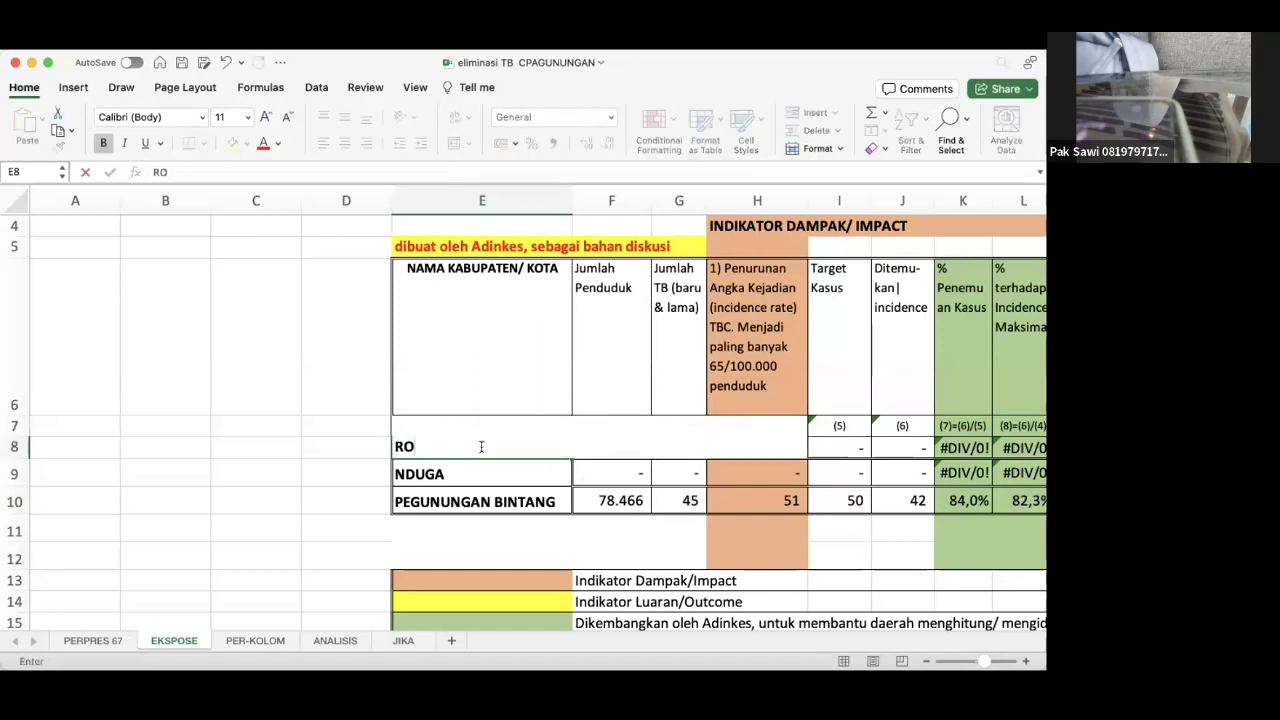
type("Kan hilir")
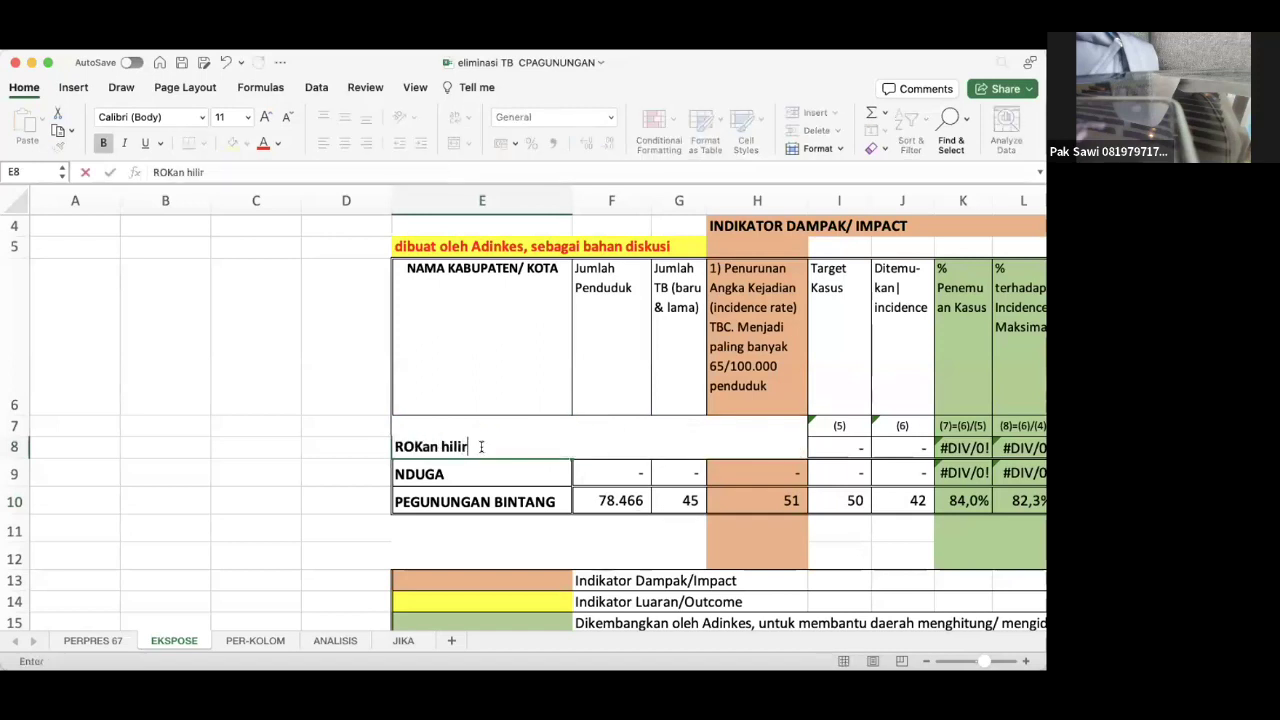
key("BackSpace")
key("BackSpace")
key("BackSpace")
key("BackSpace")
key("BackSpace")
key("BackSpace")
key("BackSpace")
key("BackSpace")
type("a")
key("BackSpace")
type("AN HILIR")
key("Tab")
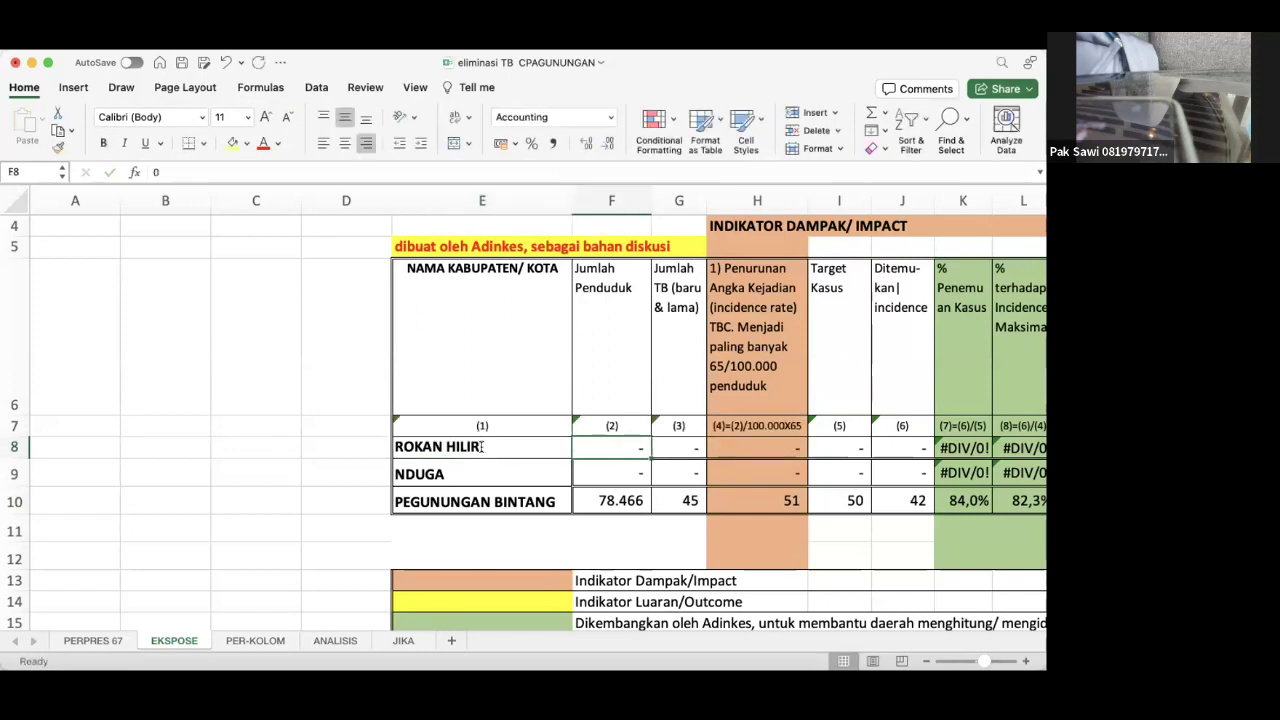
Set the Jumlah Penduduk of the ROKAN HILIR row to 691000.
type("691.")
type("000")
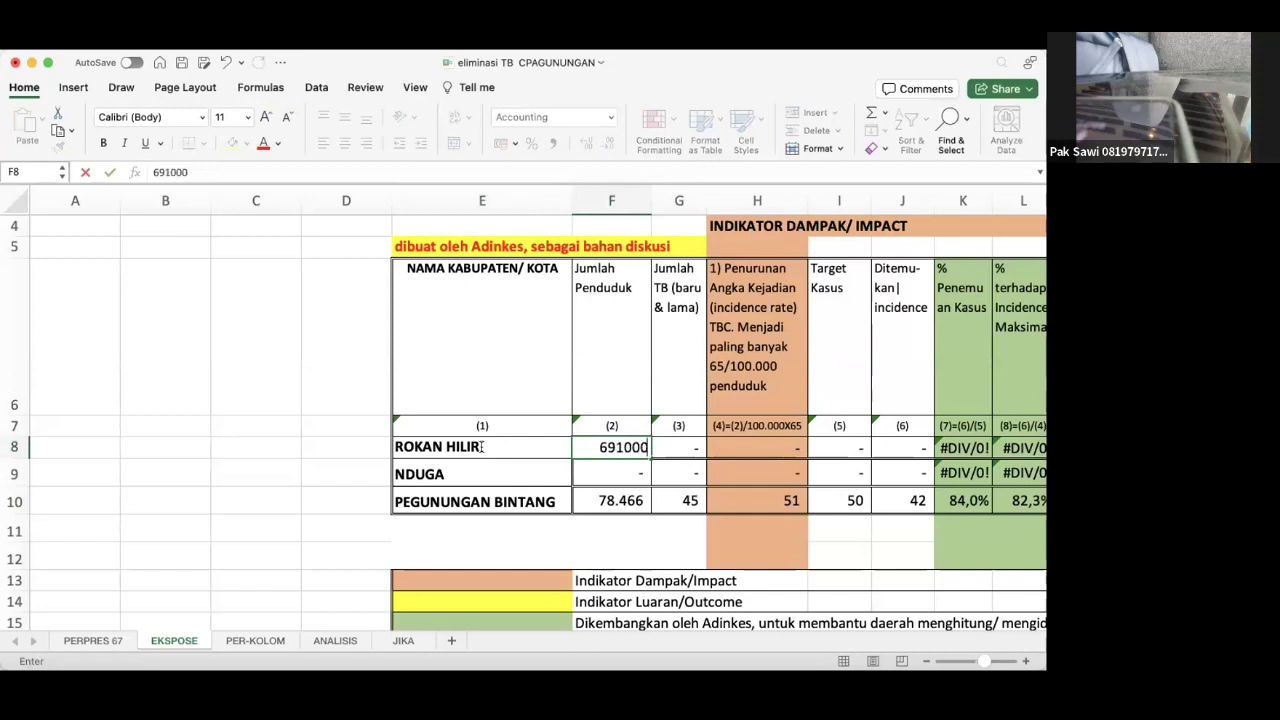
key("Tab")
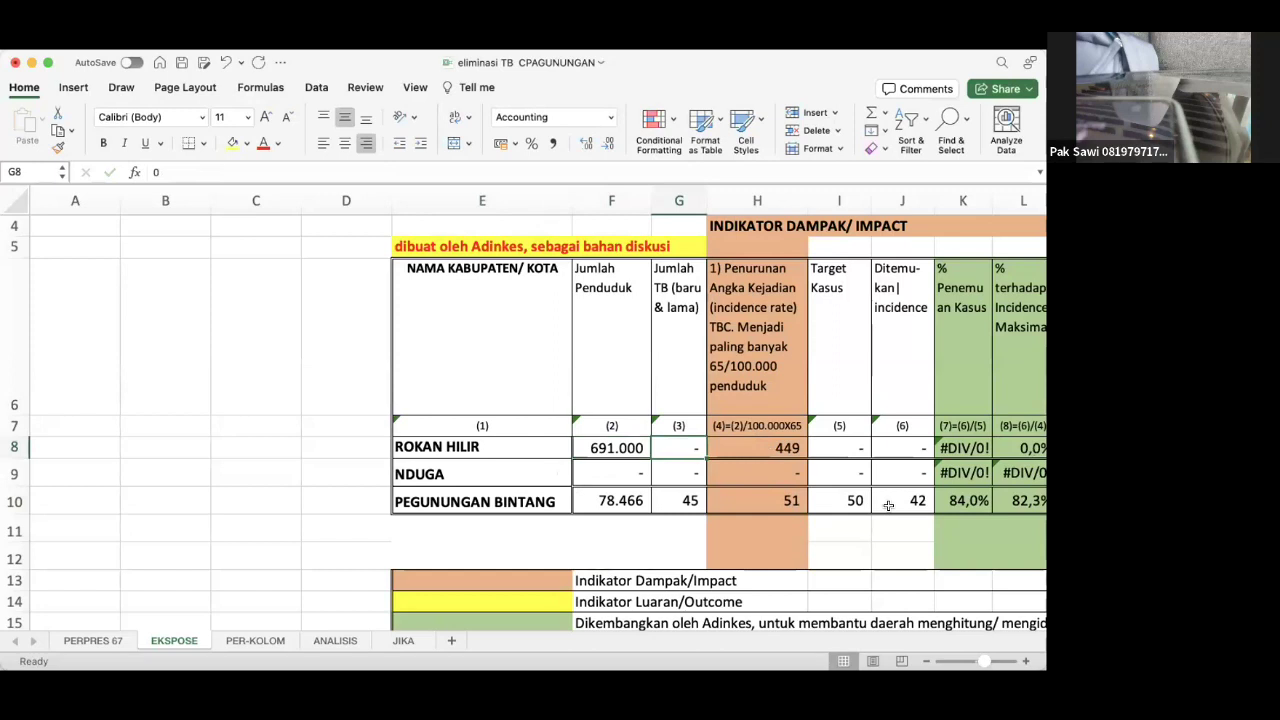
Examine the ROKAN HILIR row from the Target Kasus and Ditemukan cells across to the treatment and SPM outcome columns.
left_click(887, 446)
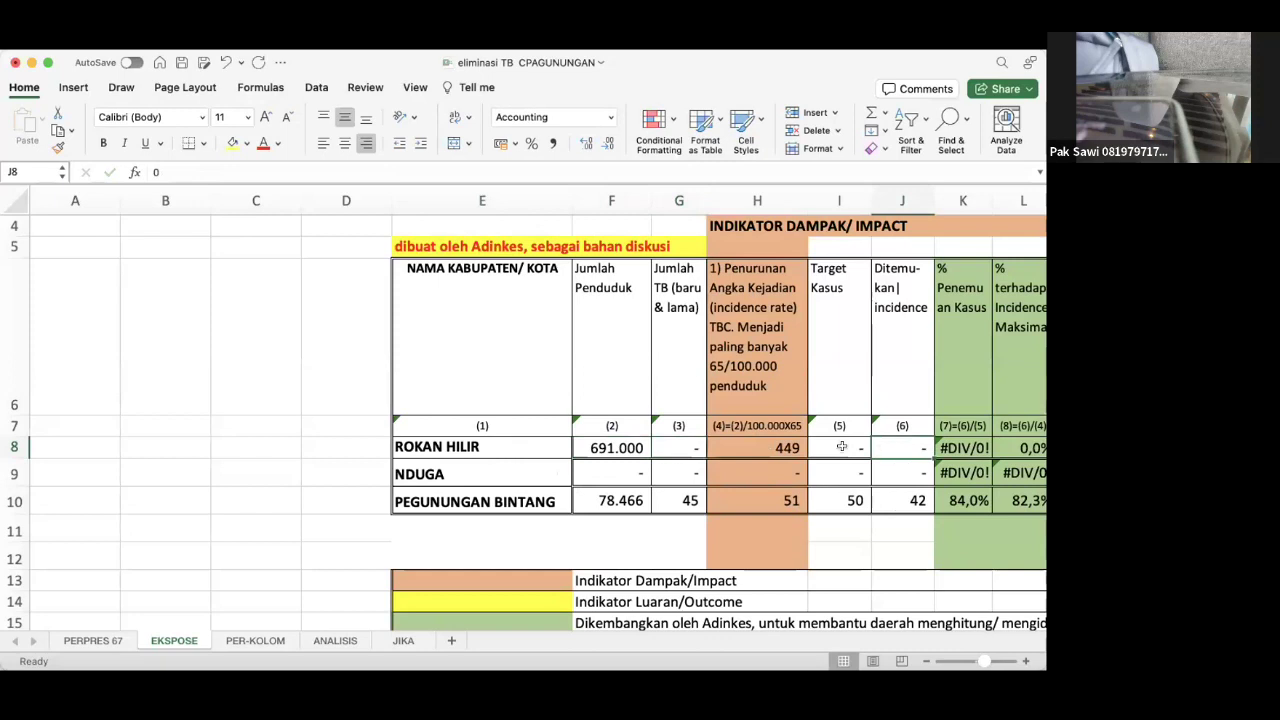
left_click(840, 447)
left_click(897, 448)
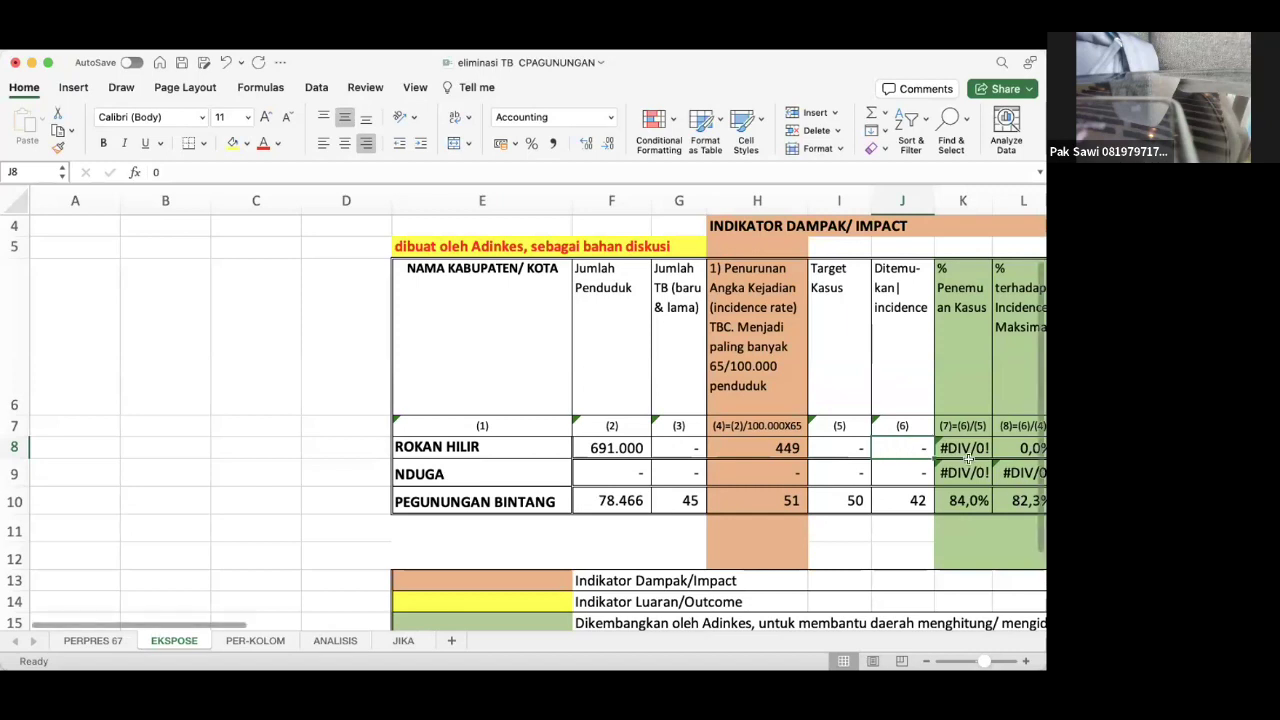
left_click(854, 442)
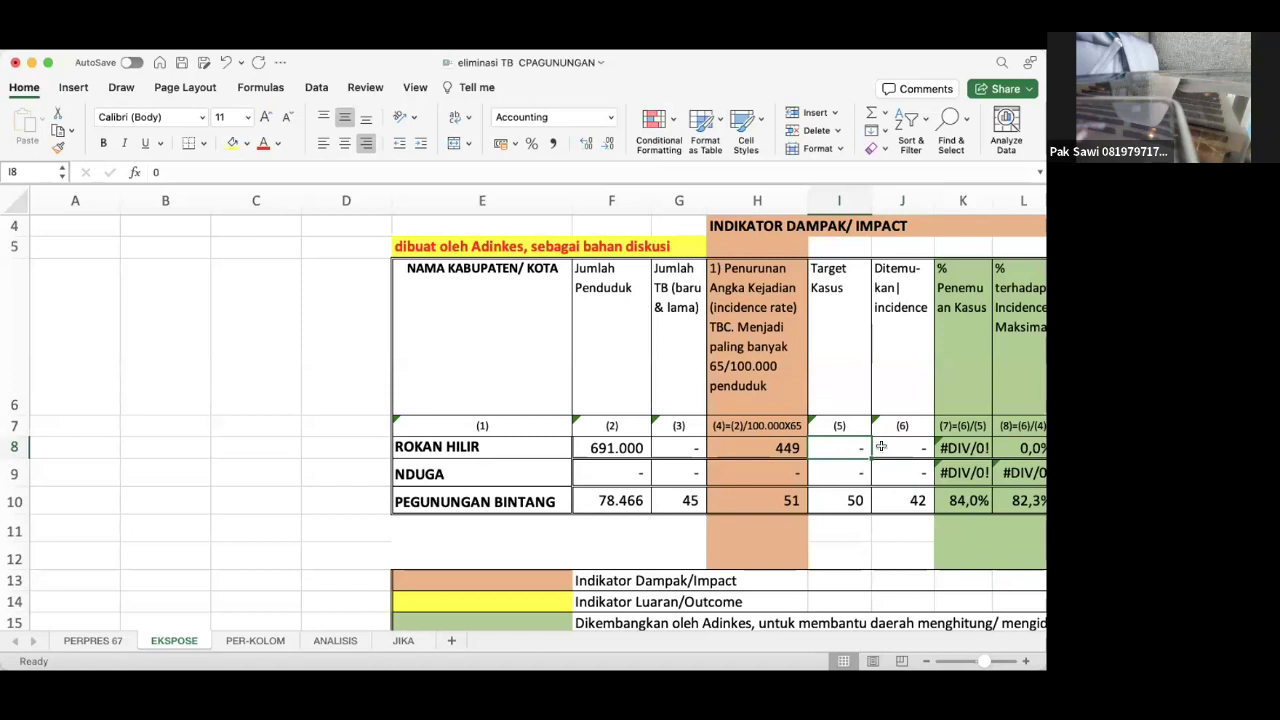
key("Right")
key("Right")
key("Right")
key("Right")
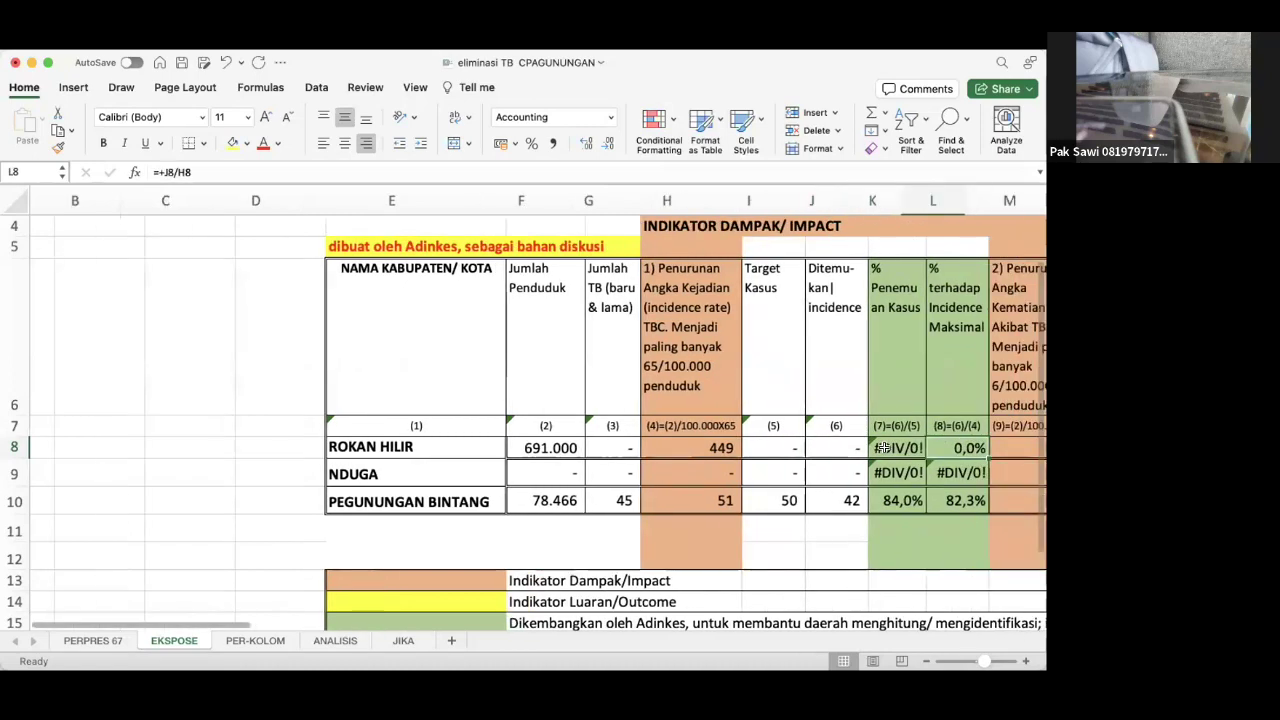
key("Right")
key("Right")
key("Right")
key("Right")
key("Right")
key("Right")
key("Right")
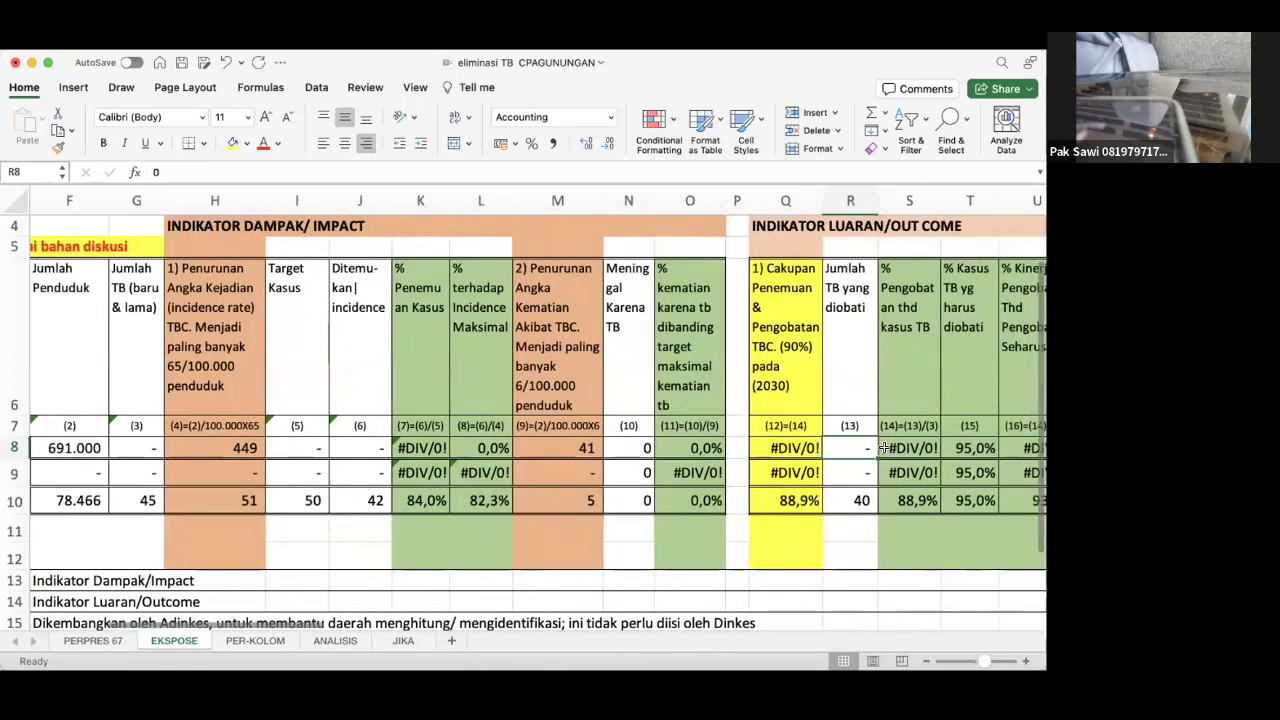
key("Right")
key("Right")
key("Right")
key("Right")
key("Right")
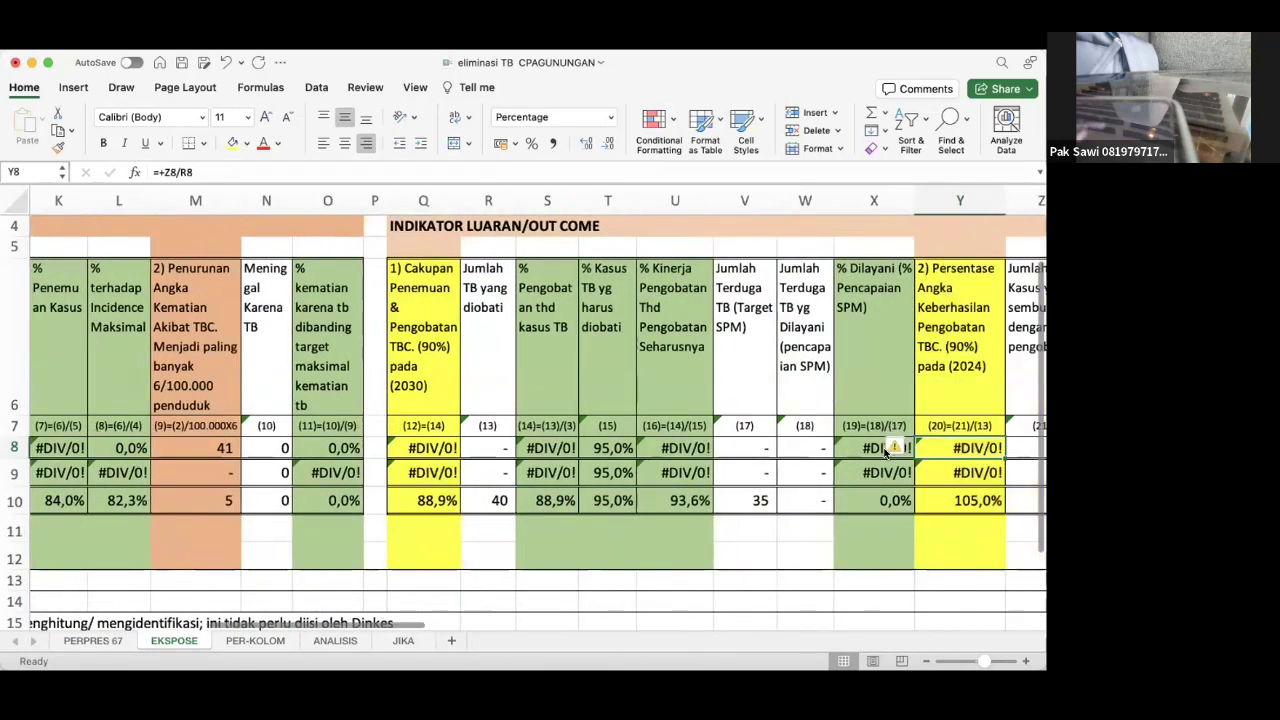
For ROKAN HILIR, enter 13049 as Jumlah Terduga TB (Target SPM) and 6175 as Jumlah Terduga TB yg Dilayani.
left_click(750, 441)
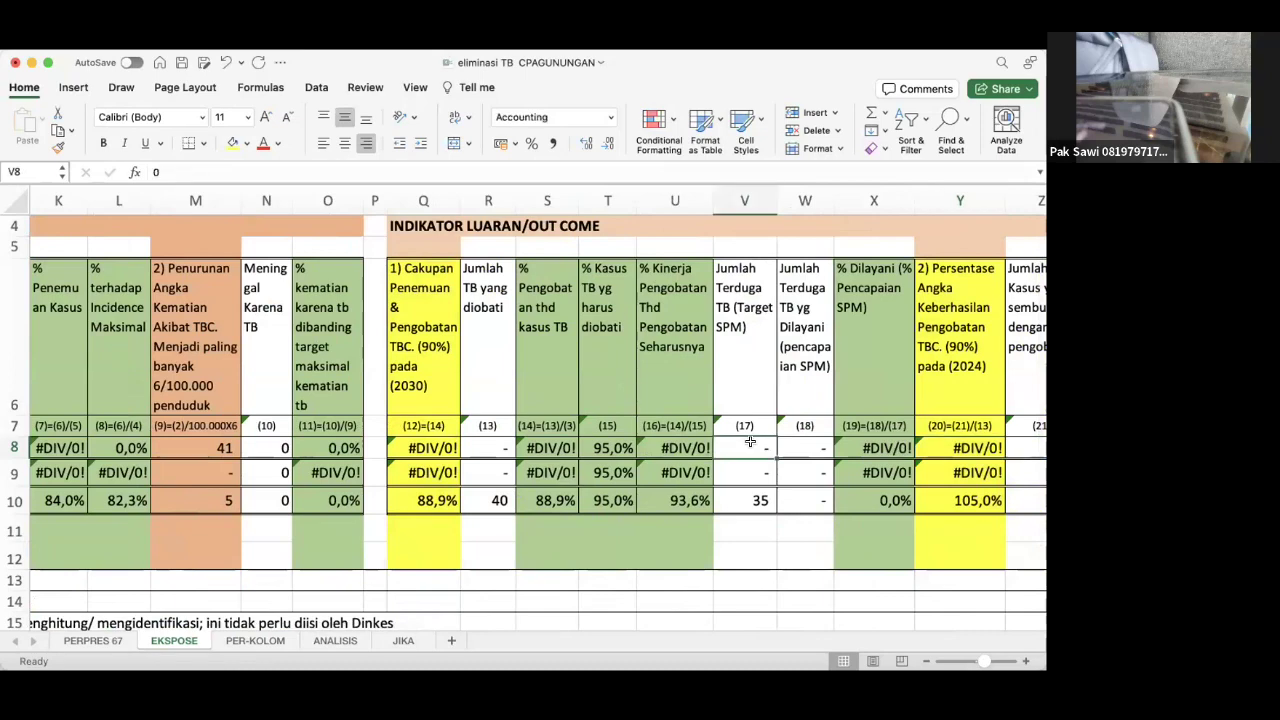
left_click(810, 449)
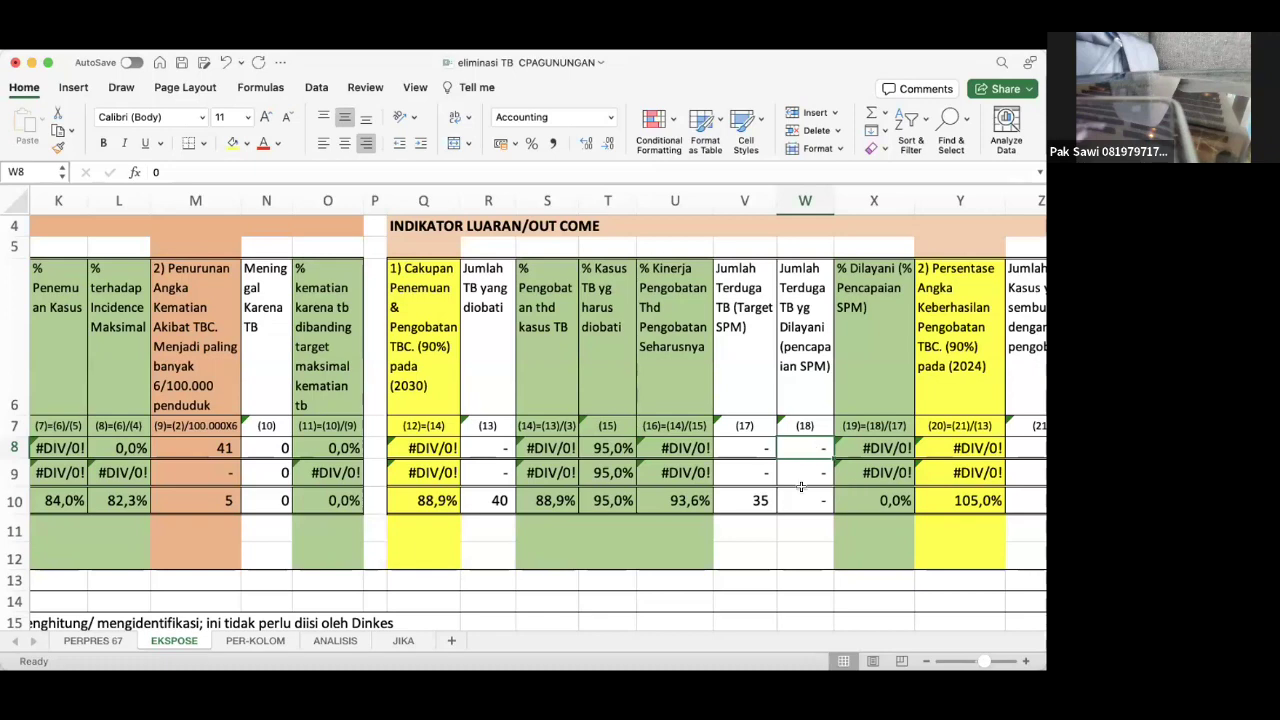
left_click(758, 446)
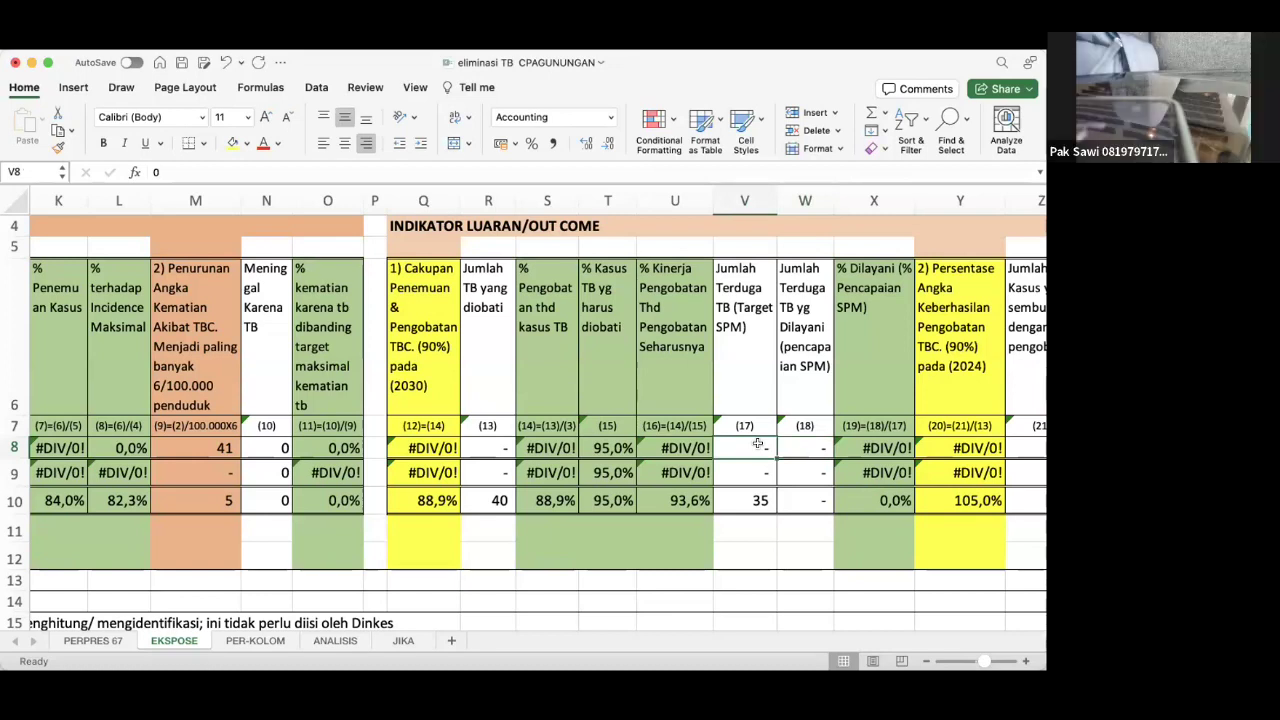
type("13")
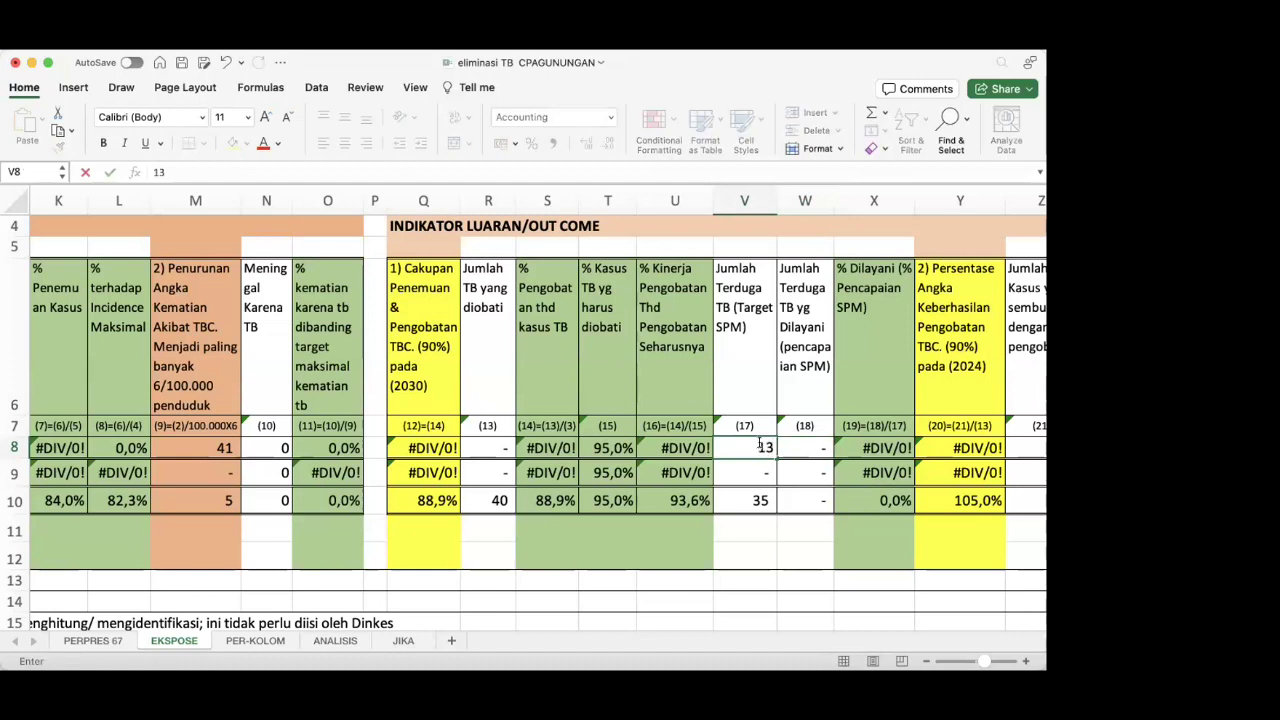
type("000")
key("BackSpace")
key("BackSpace")
type("40")
key("Tab")
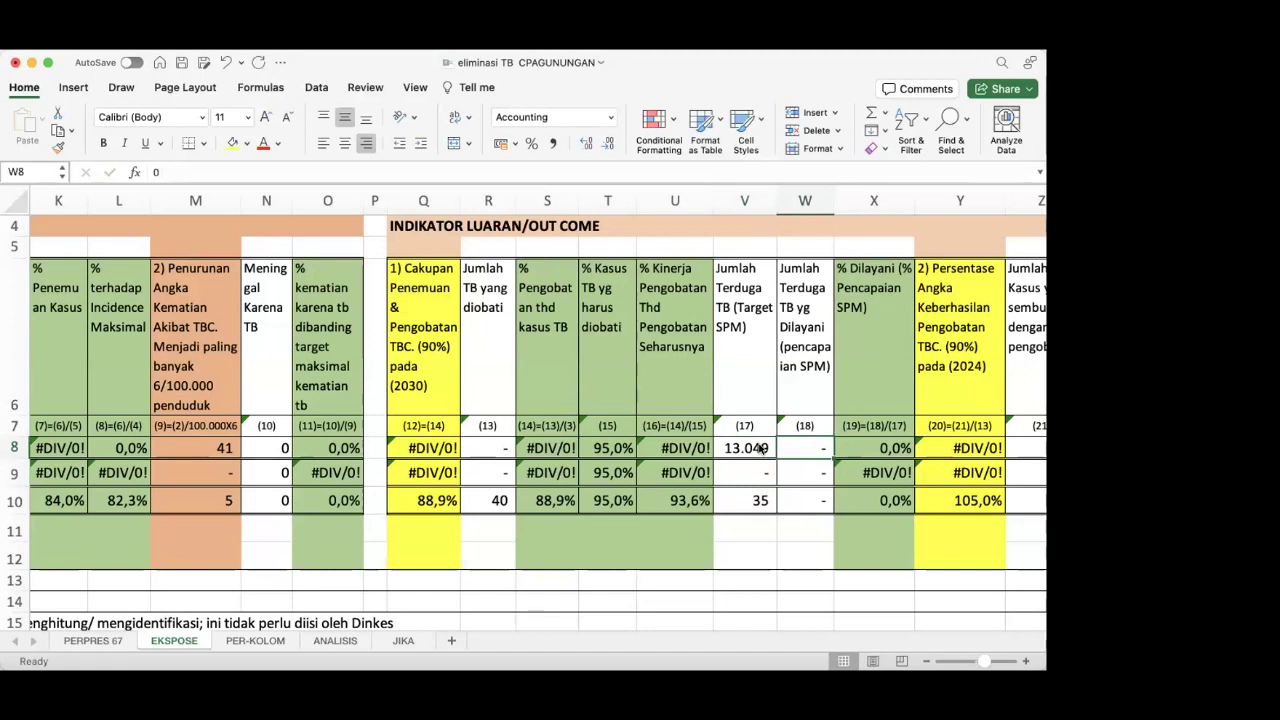
type("6175")
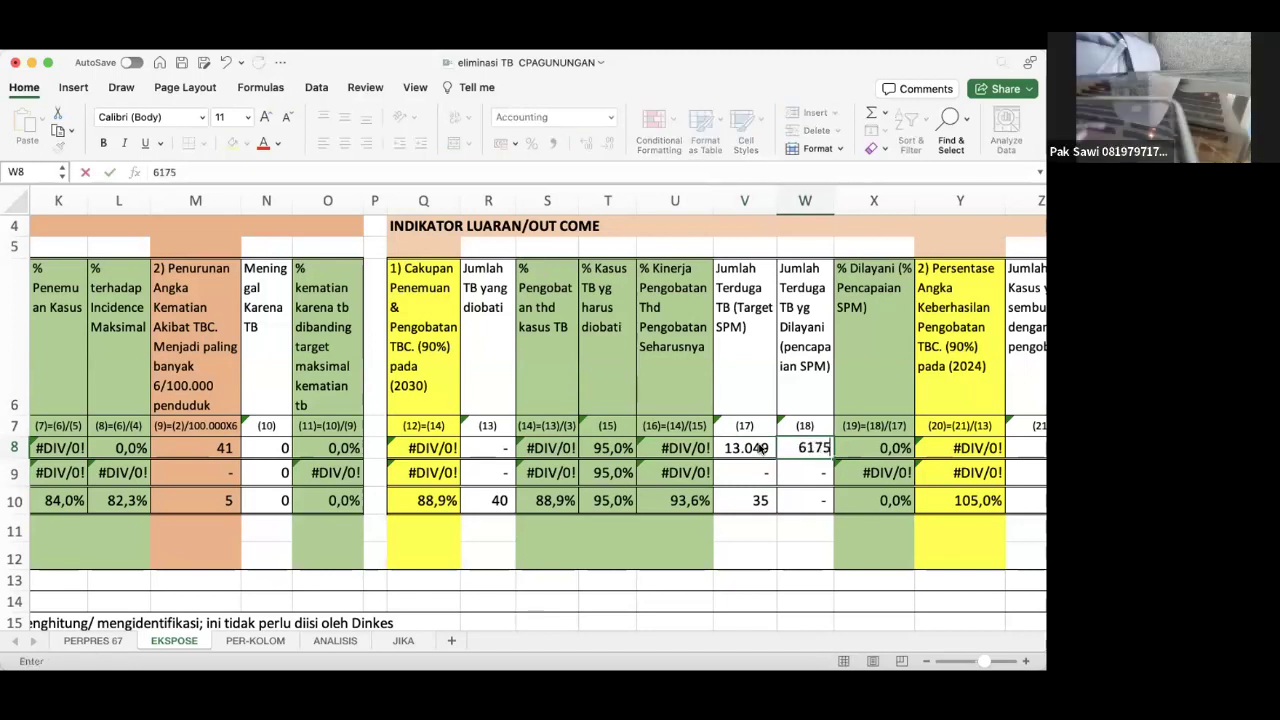
key("Tab")
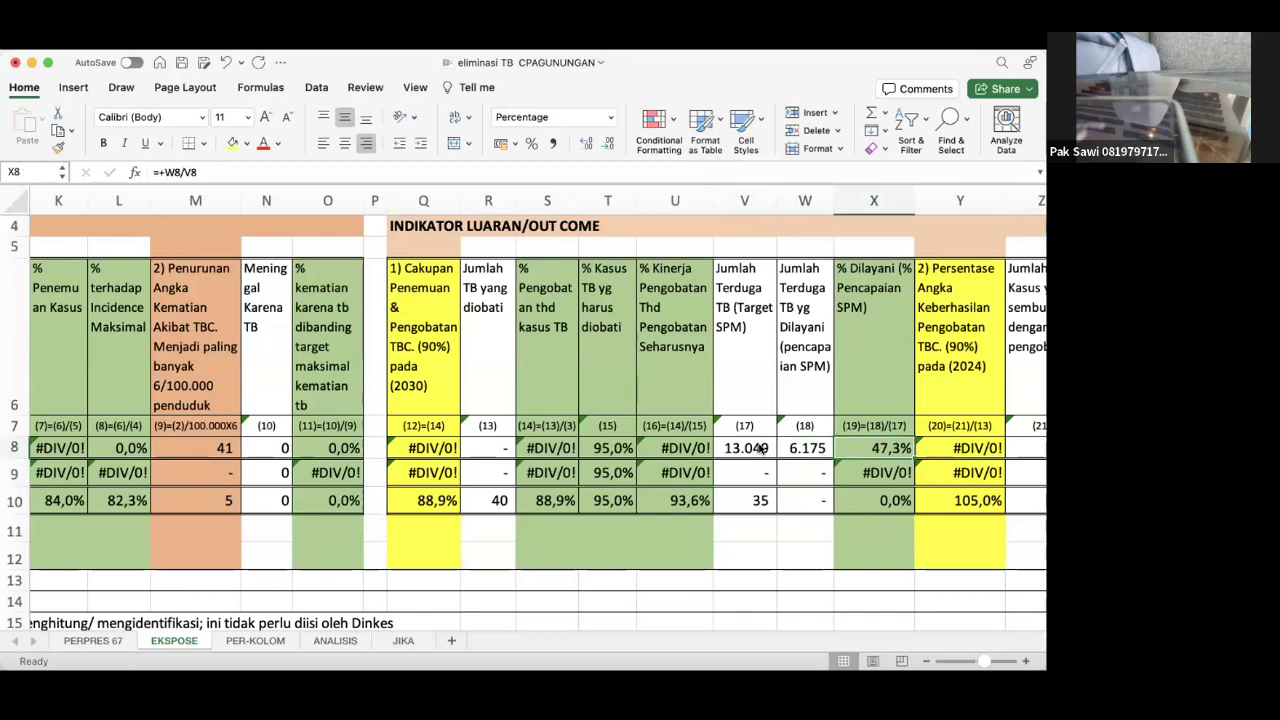
Review the ROKAN HILIR row back from the SPM achievement to the population, Target Kasus and Ditemukan columns.
key("Left")
key("Left")
key("Left")
key("Left")
key("Left")
key("Left")
key("Left")
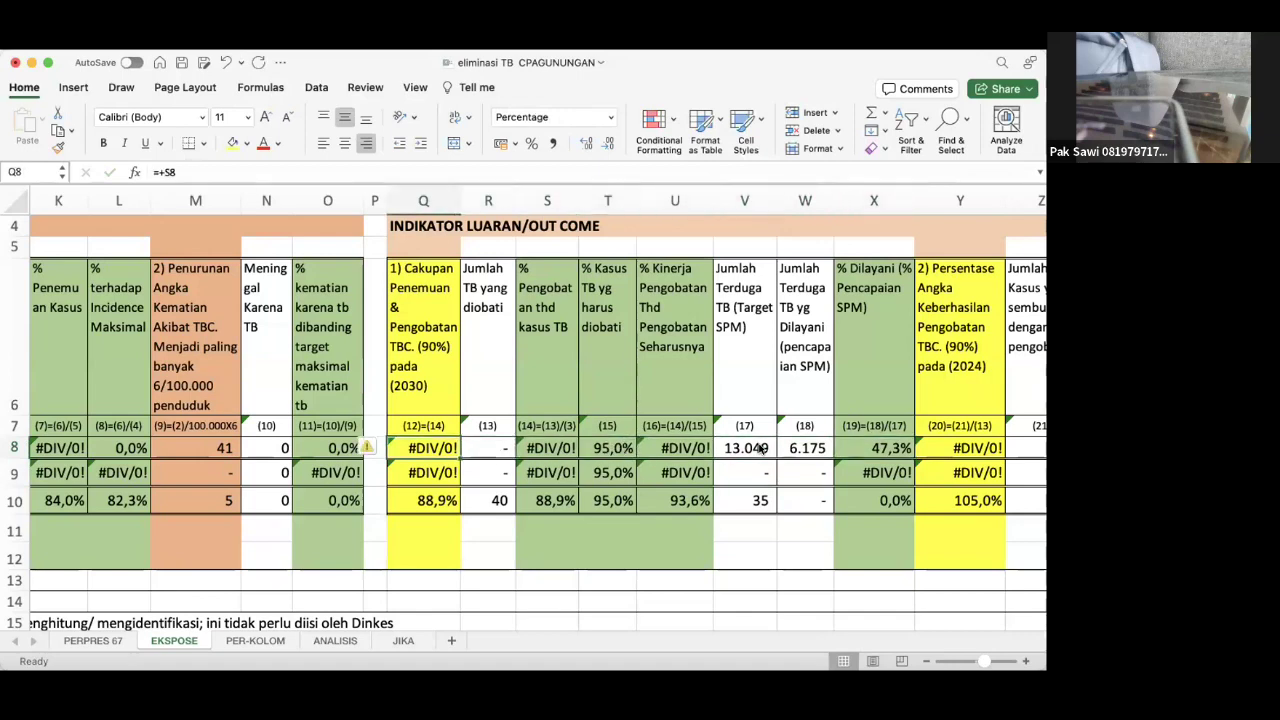
key("Right")
key("Right")
key("Right")
key("Right")
key("Right")
key("Right")
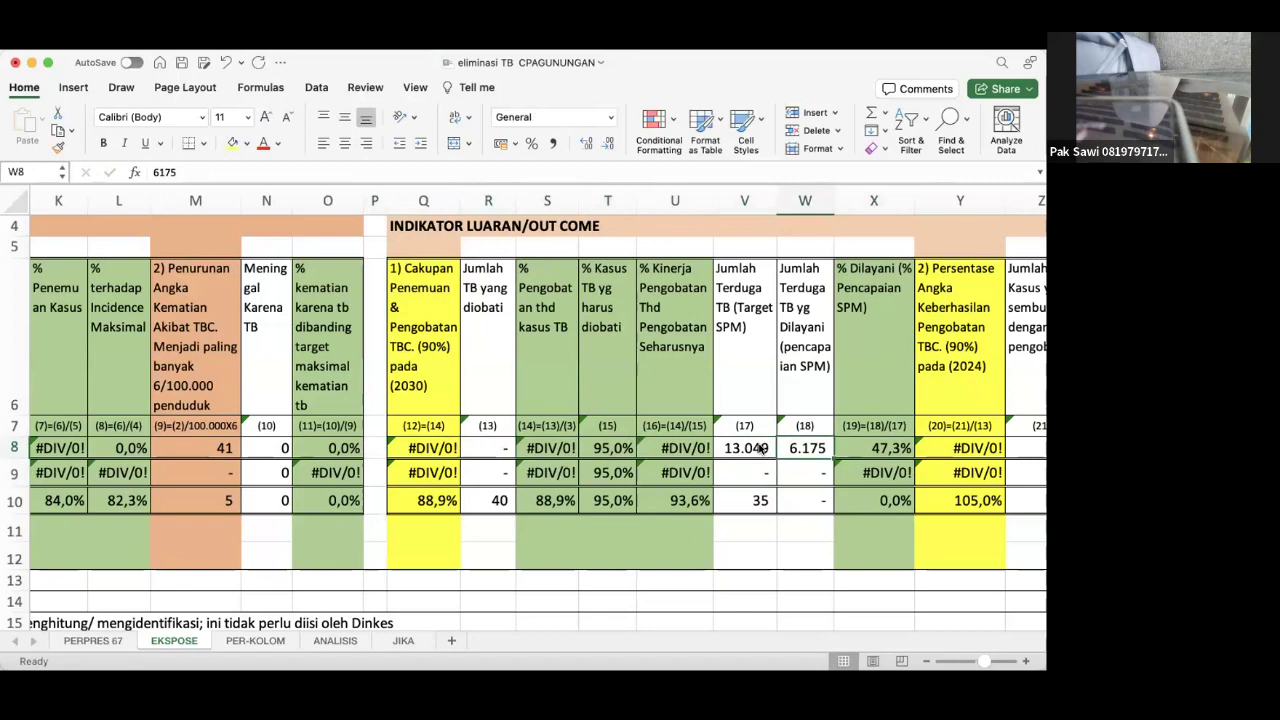
key("Left")
key("Left")
key("Left")
key("Left")
key("Left")
key("Left")
key("Left")
key("Left")
key("Left")
key("Left")
key("Left")
key("Left")
key("Left")
key("Left")
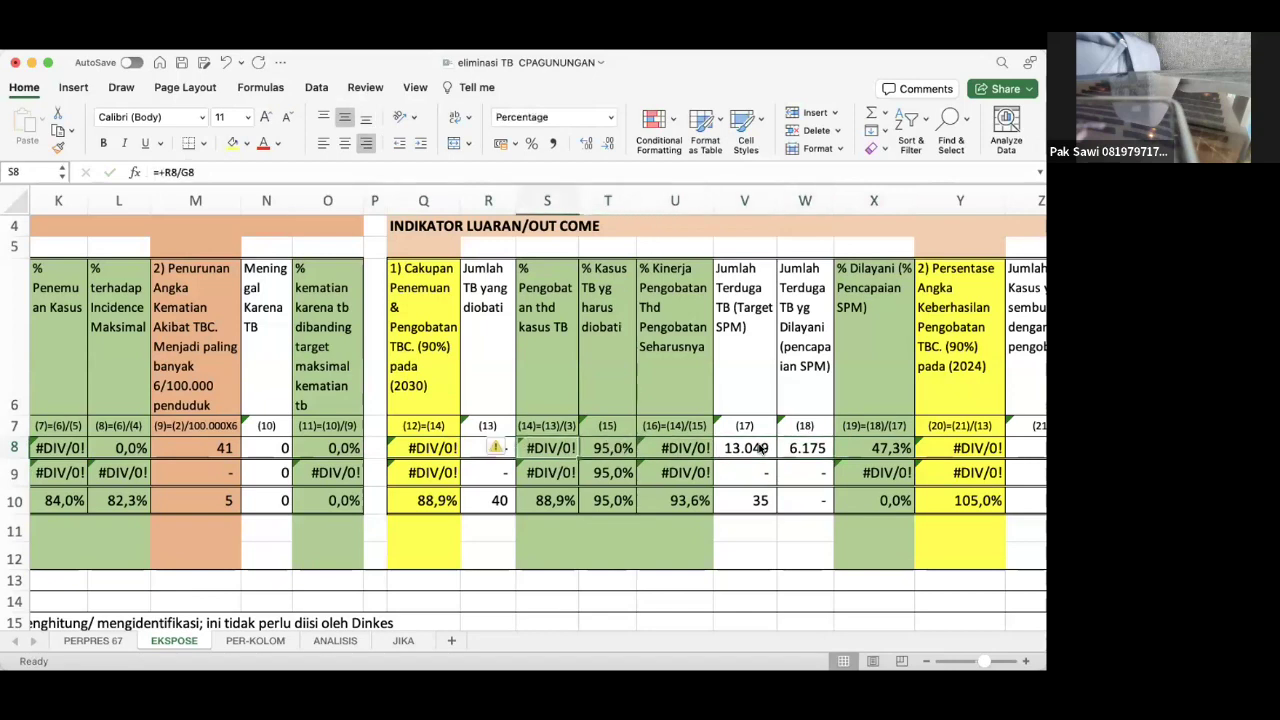
key("Left")
key("Left")
key("Left")
key("Left")
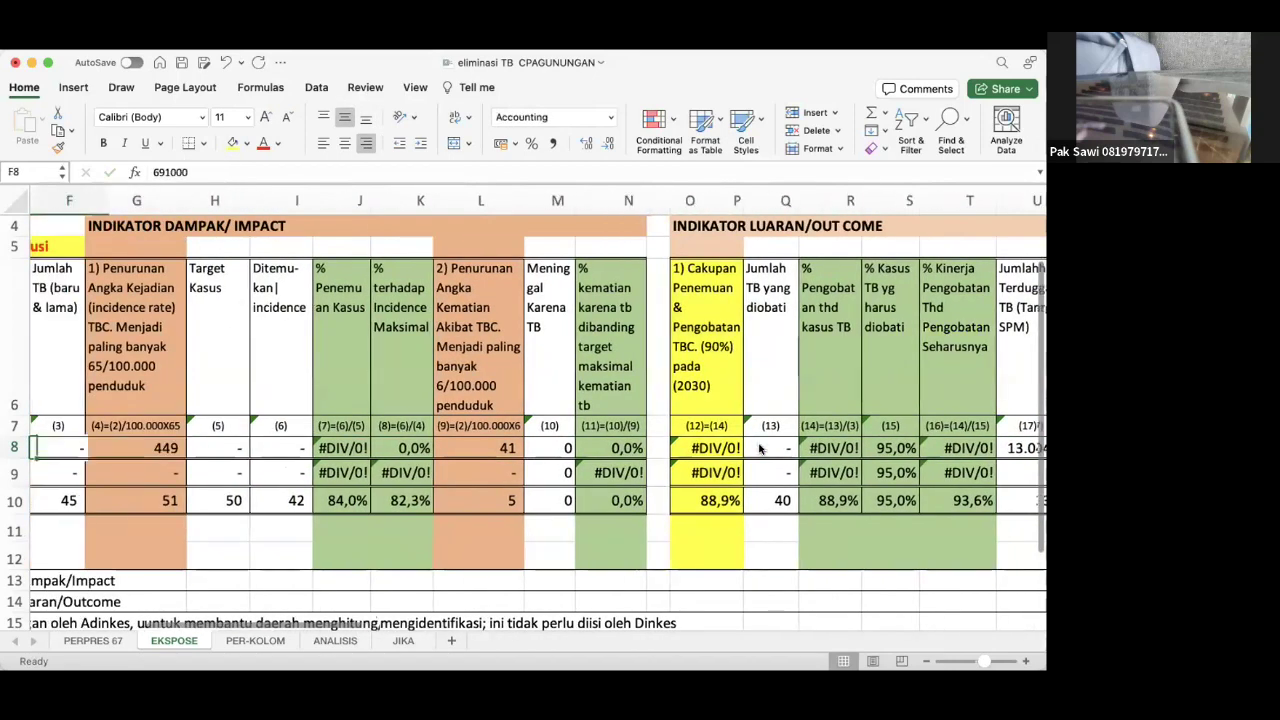
key("Right")
key("Right")
key("Right")
key("Right")
key("Right")
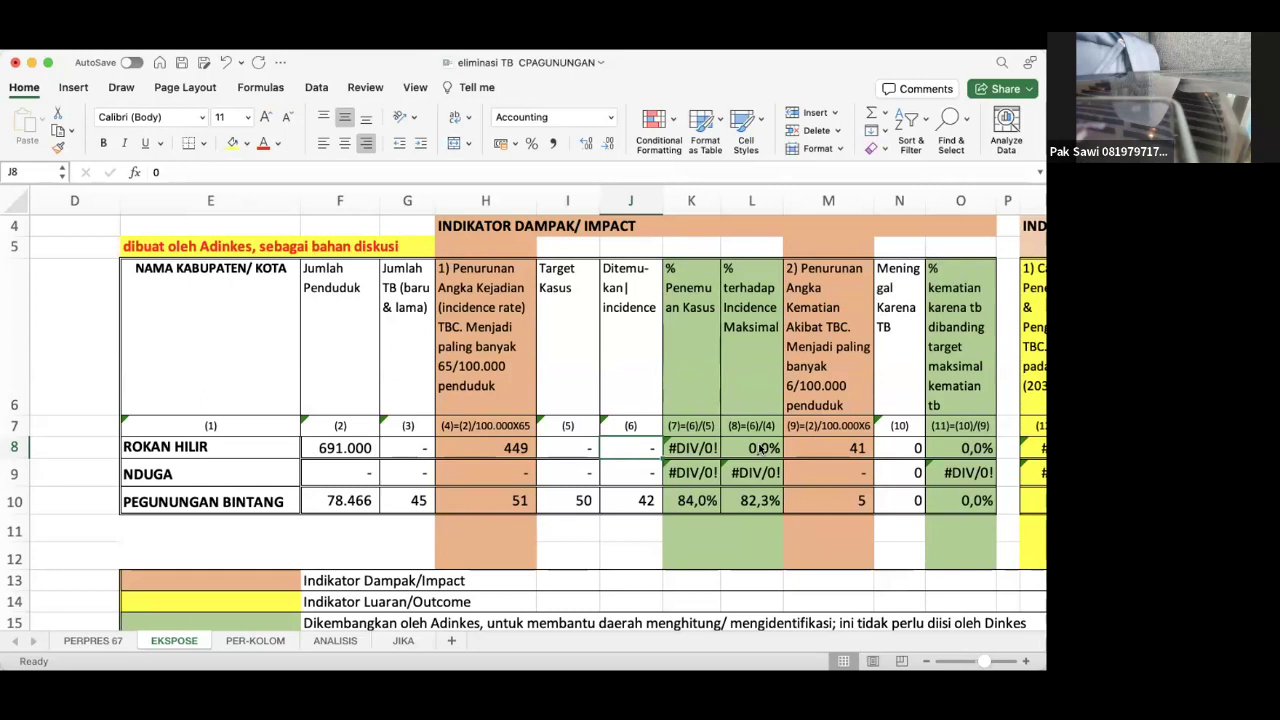
left_click(576, 446)
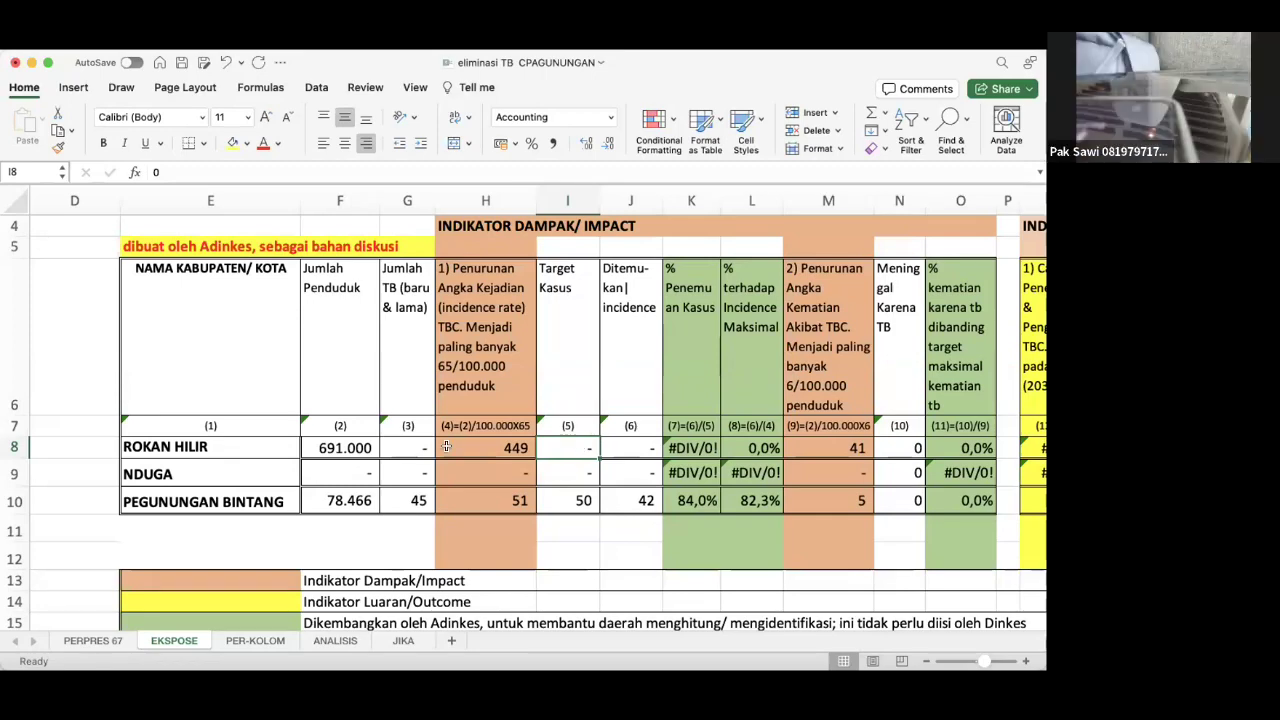
Examine the impact and outcome targets on the PERPRES 67 sheet, then the column descriptions on the PER-KOLOM sheet.
key("ctrl+Page_Up")
scroll(453, 378, "up", 5)
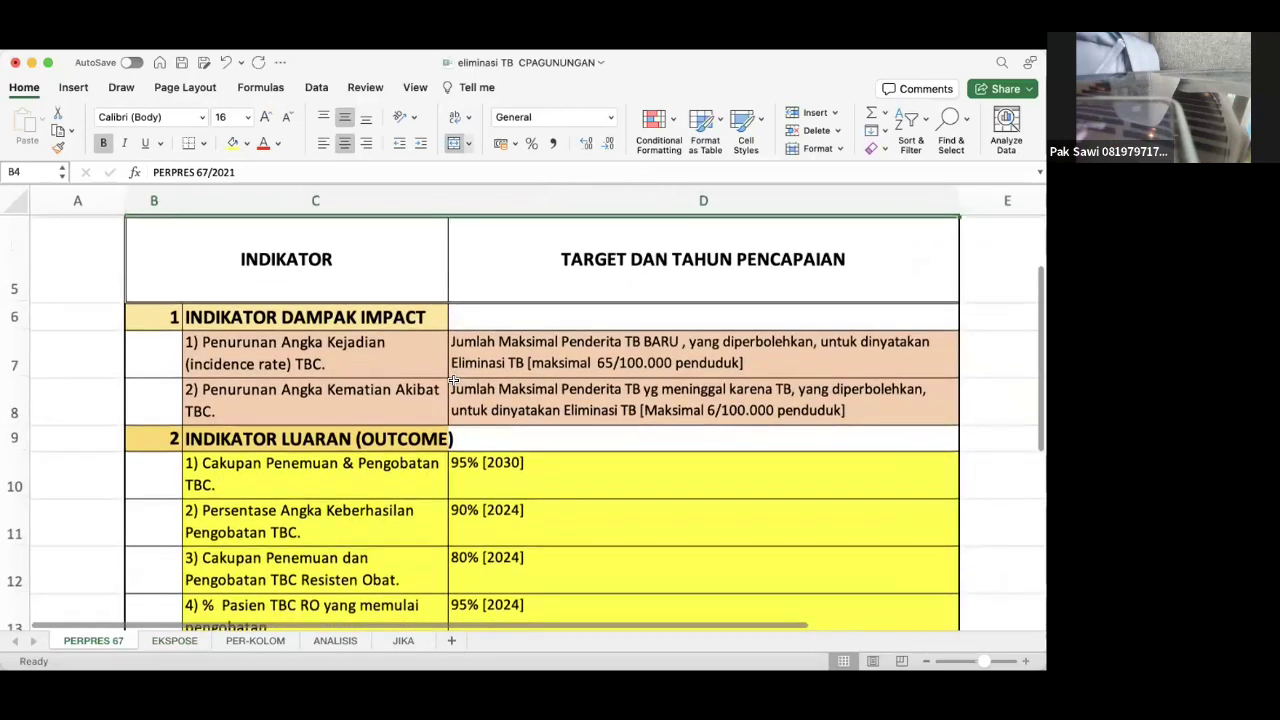
double_click(453, 380)
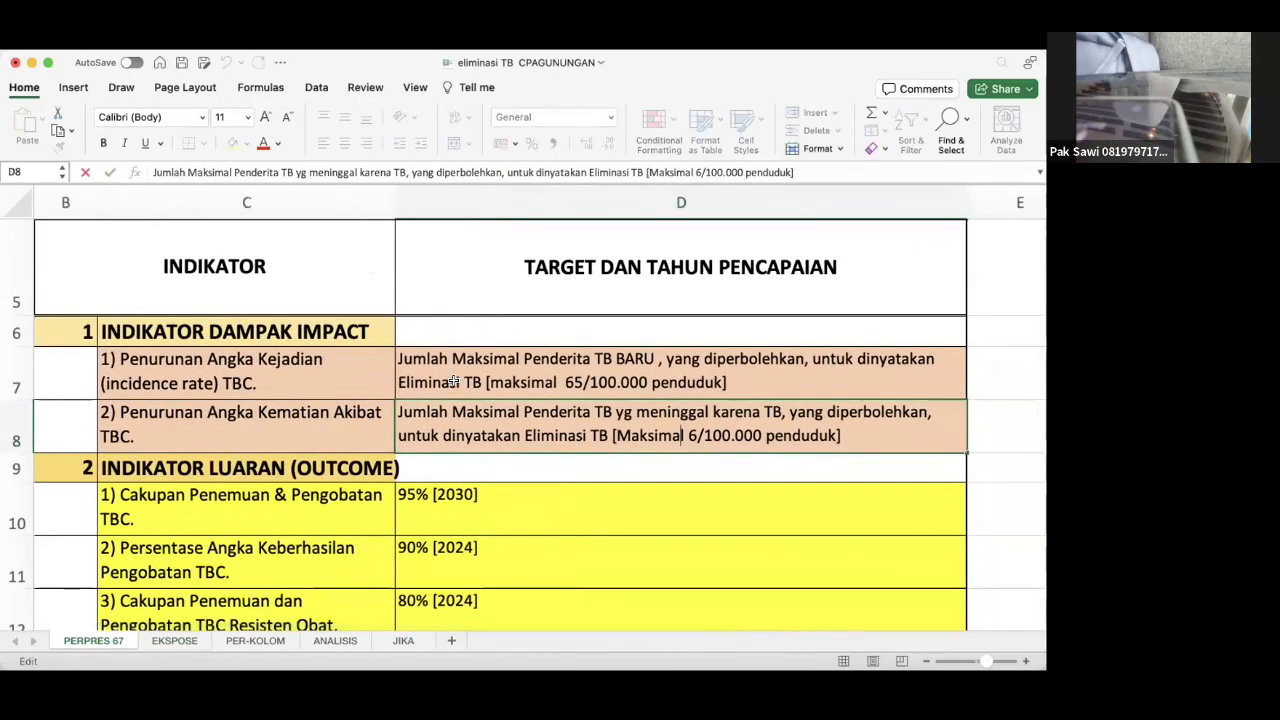
left_click(453, 380)
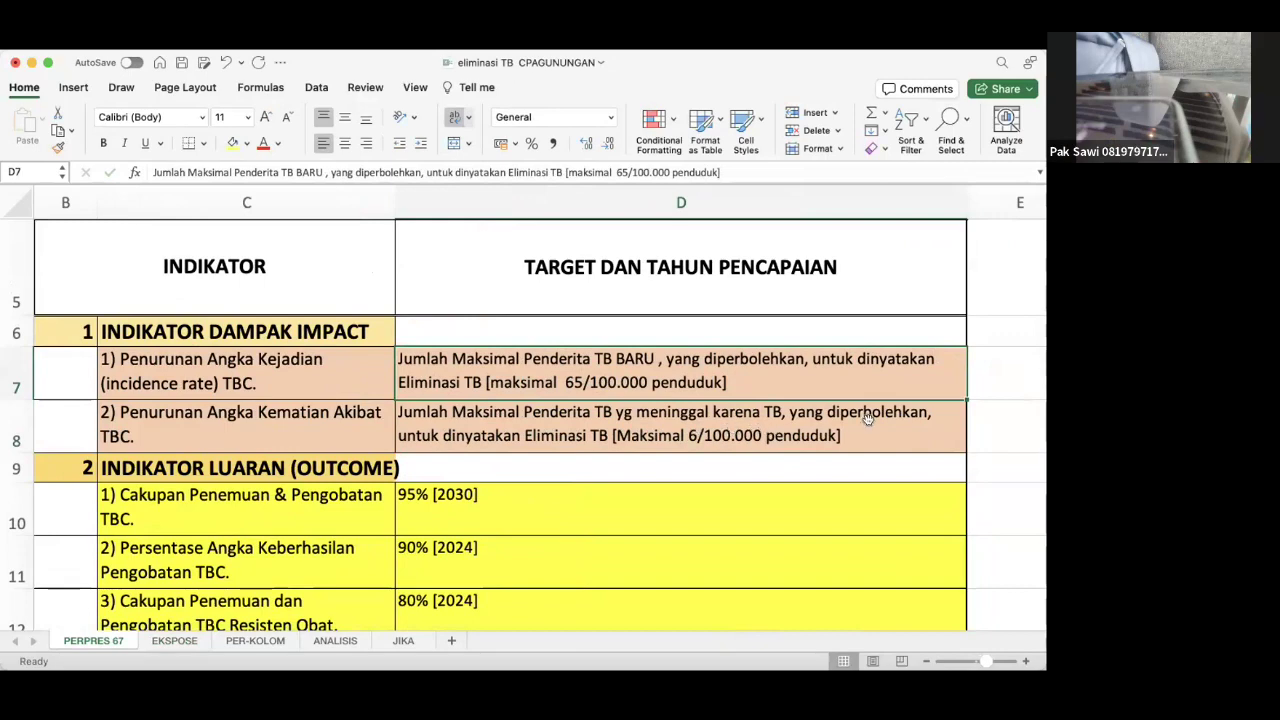
scroll(513, 404, "left", 2)
scroll(513, 404, "up", 3)
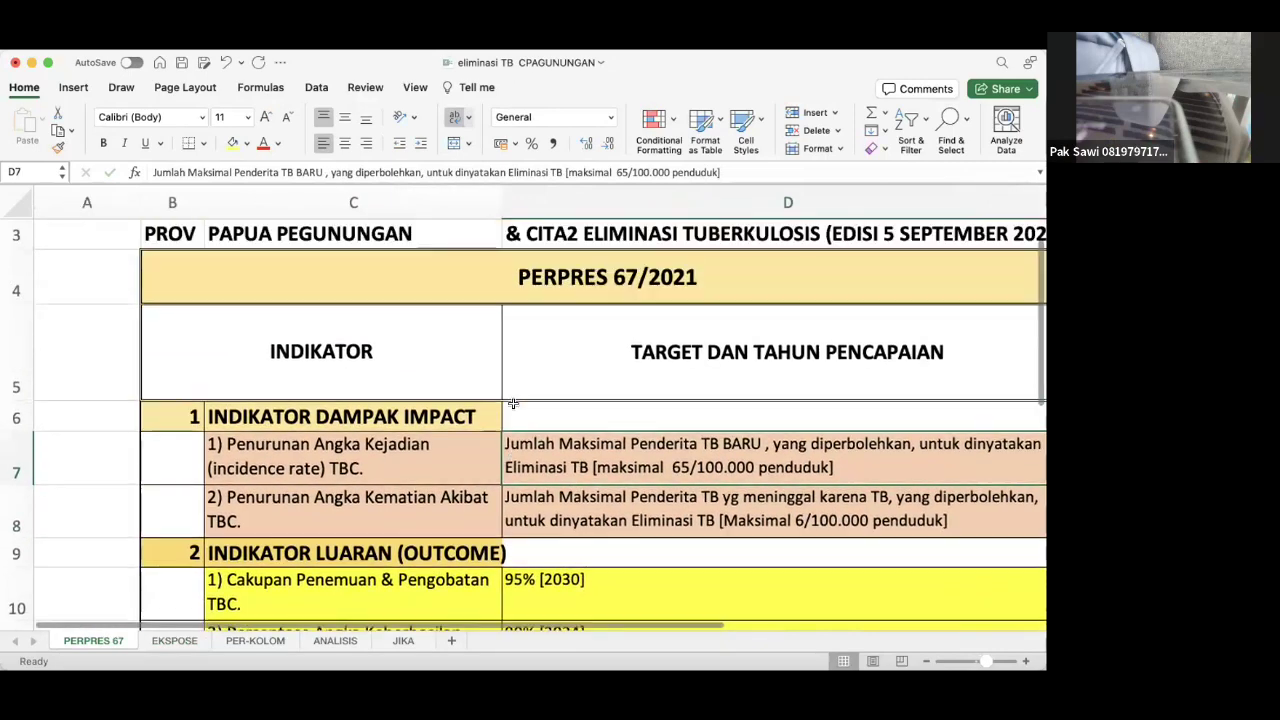
scroll(513, 404, "down", 3)
scroll(513, 404, "right", 2)
scroll(513, 404, "down", 2)
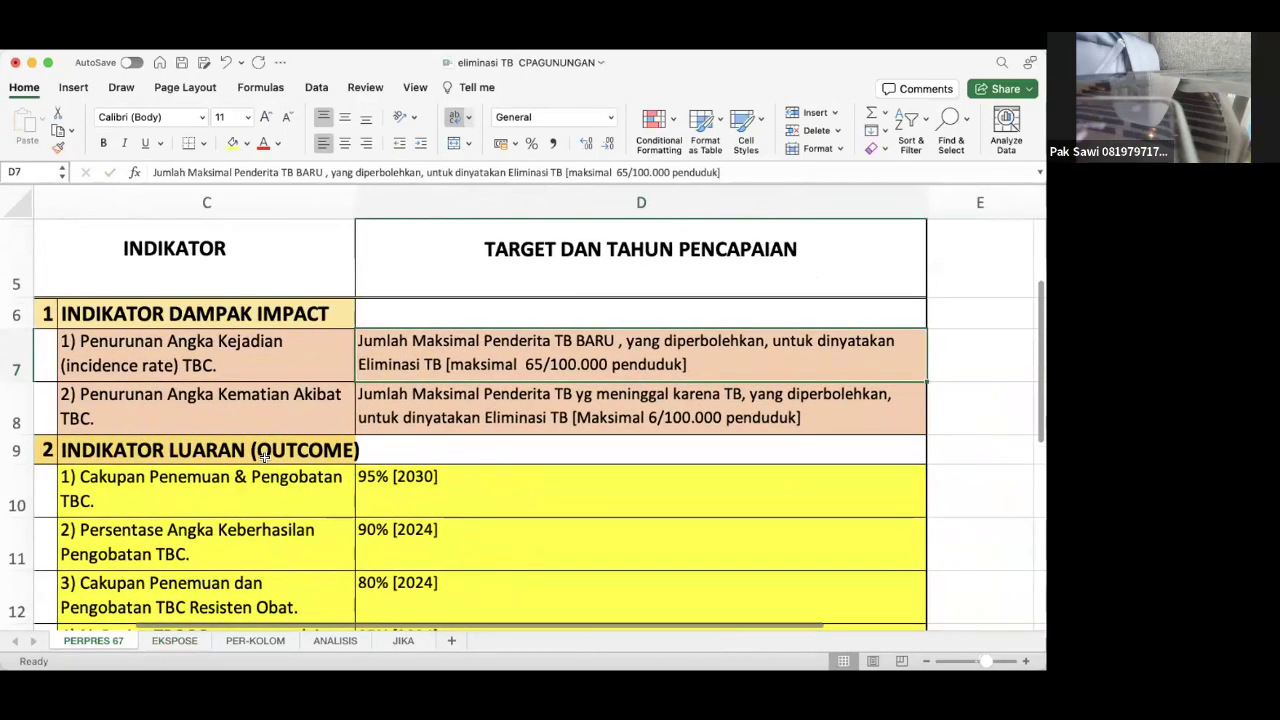
scroll(264, 460, "down", 4)
scroll(264, 460, "up", 3)
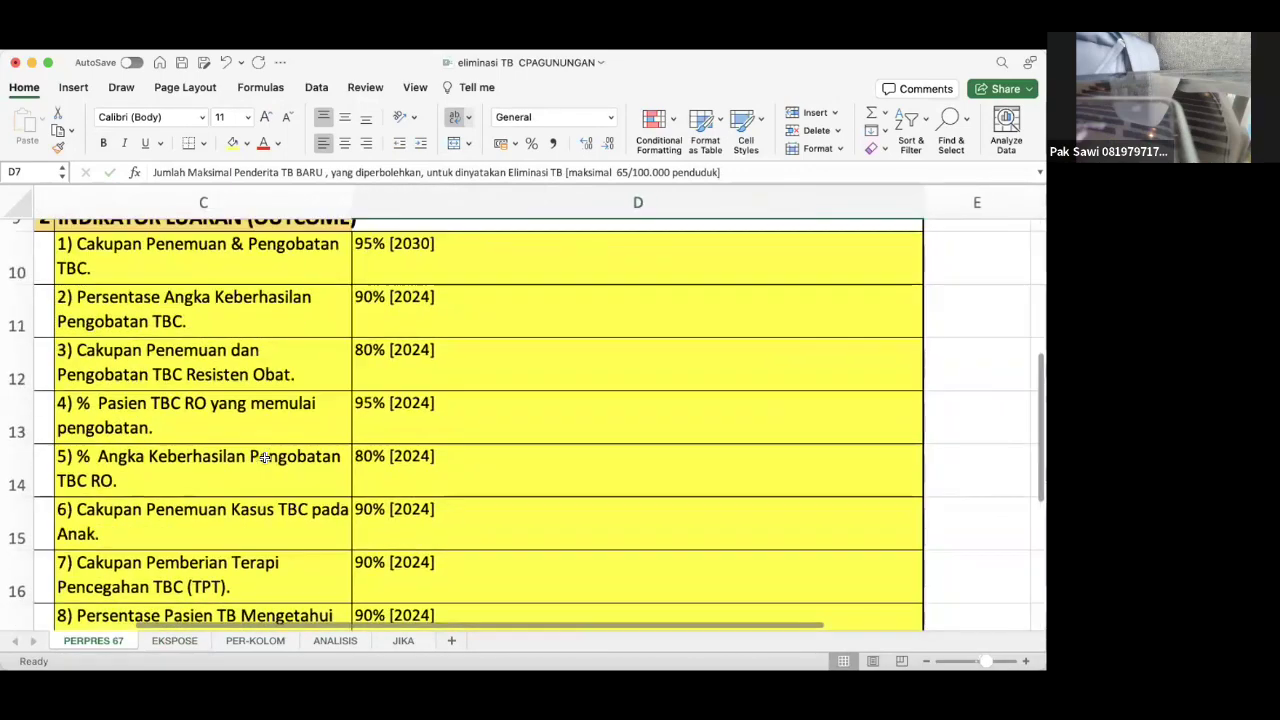
scroll(264, 460, "up", 2)
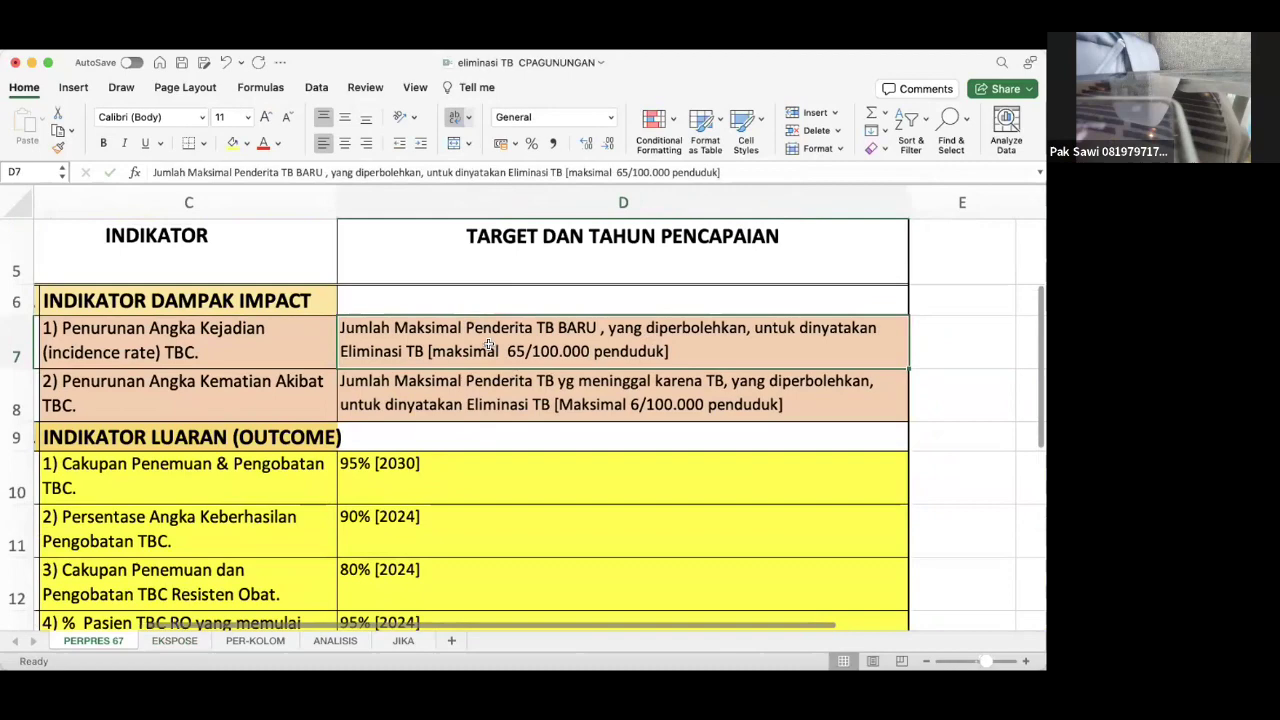
left_click(256, 641)
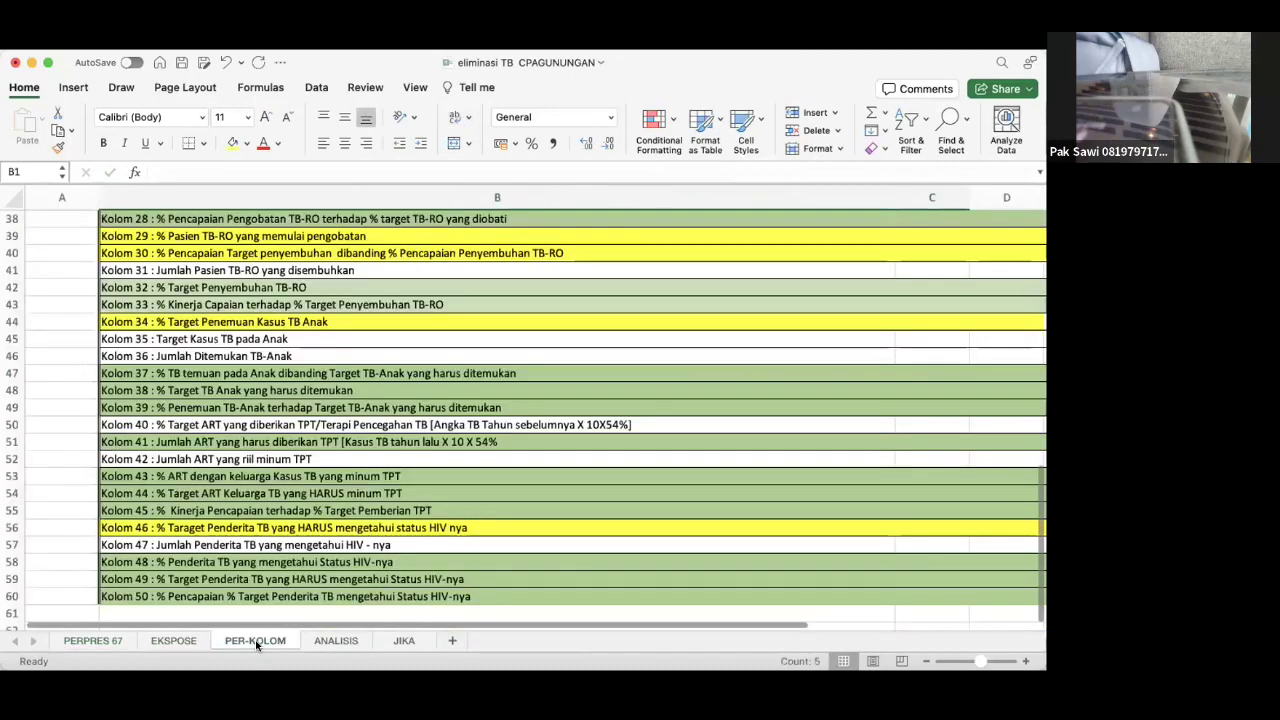
On the EKSPOSE sheet, inspect ROKAN HILIR's maximum incidence and maximum death formulas, its served TB suspects and the Ditemukan cell.
left_click(178, 641)
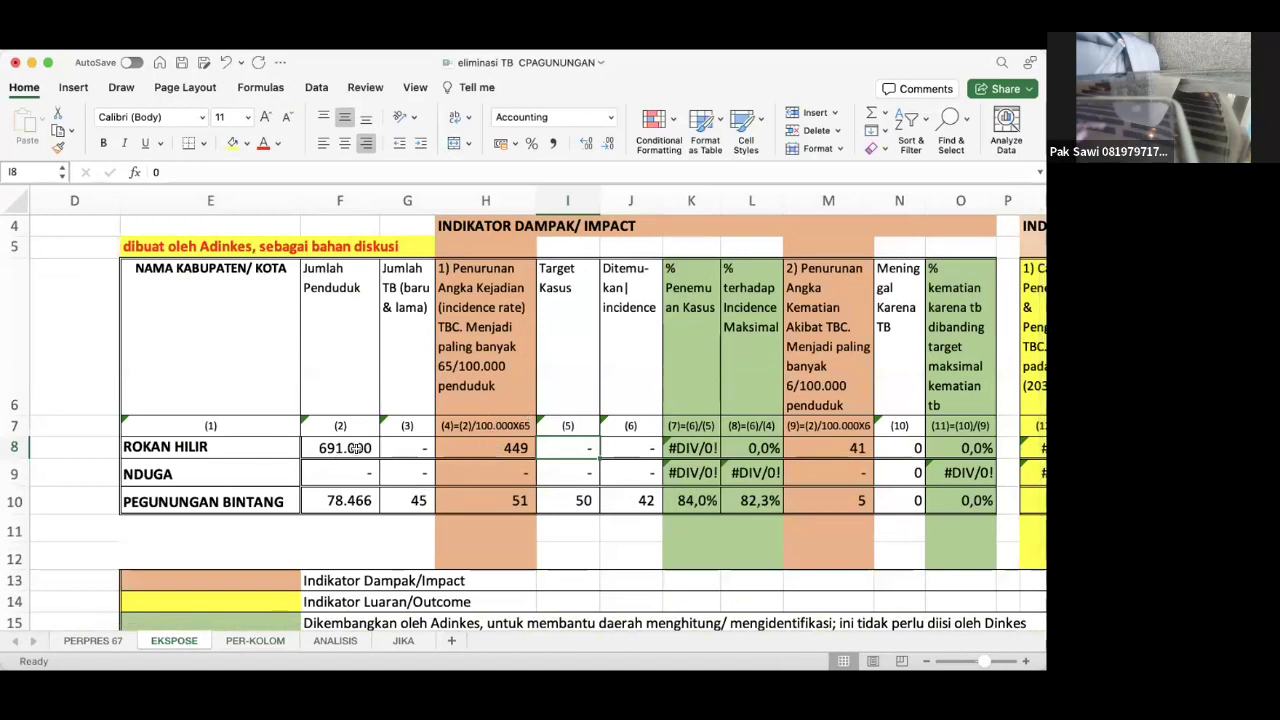
left_click(516, 448)
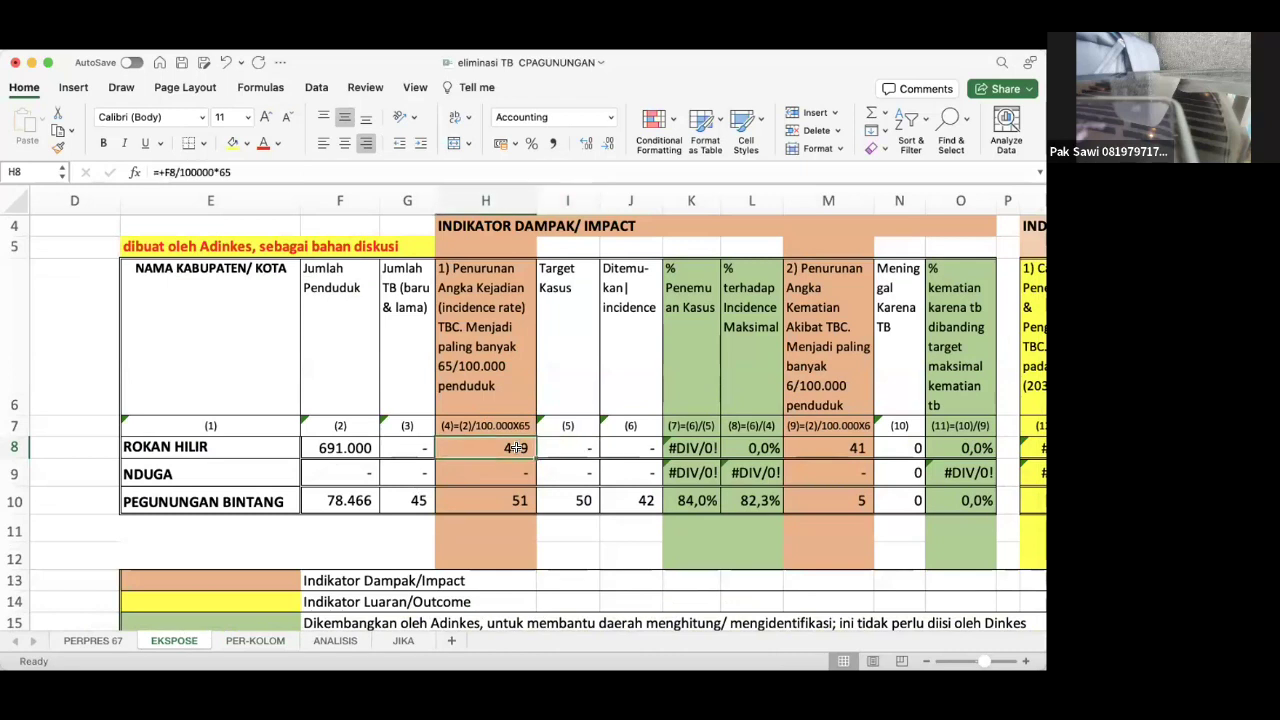
key("Right")
key("Left")
left_click(843, 447)
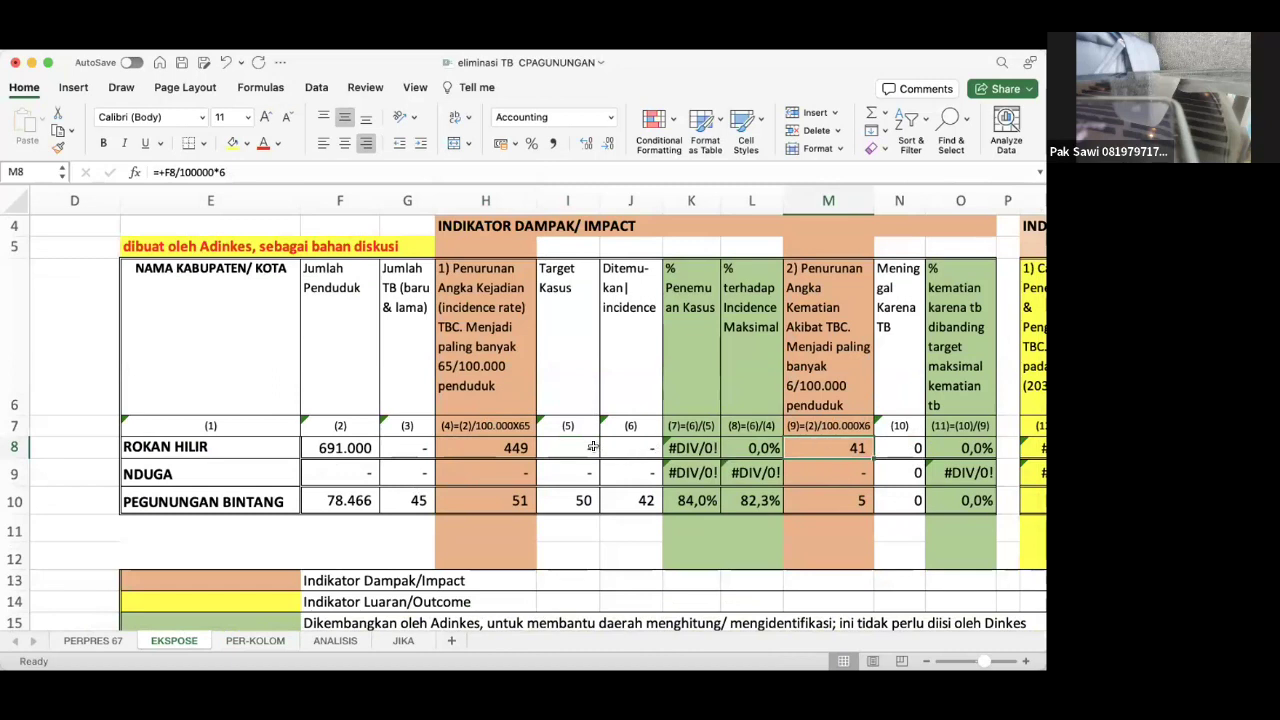
left_click(630, 444)
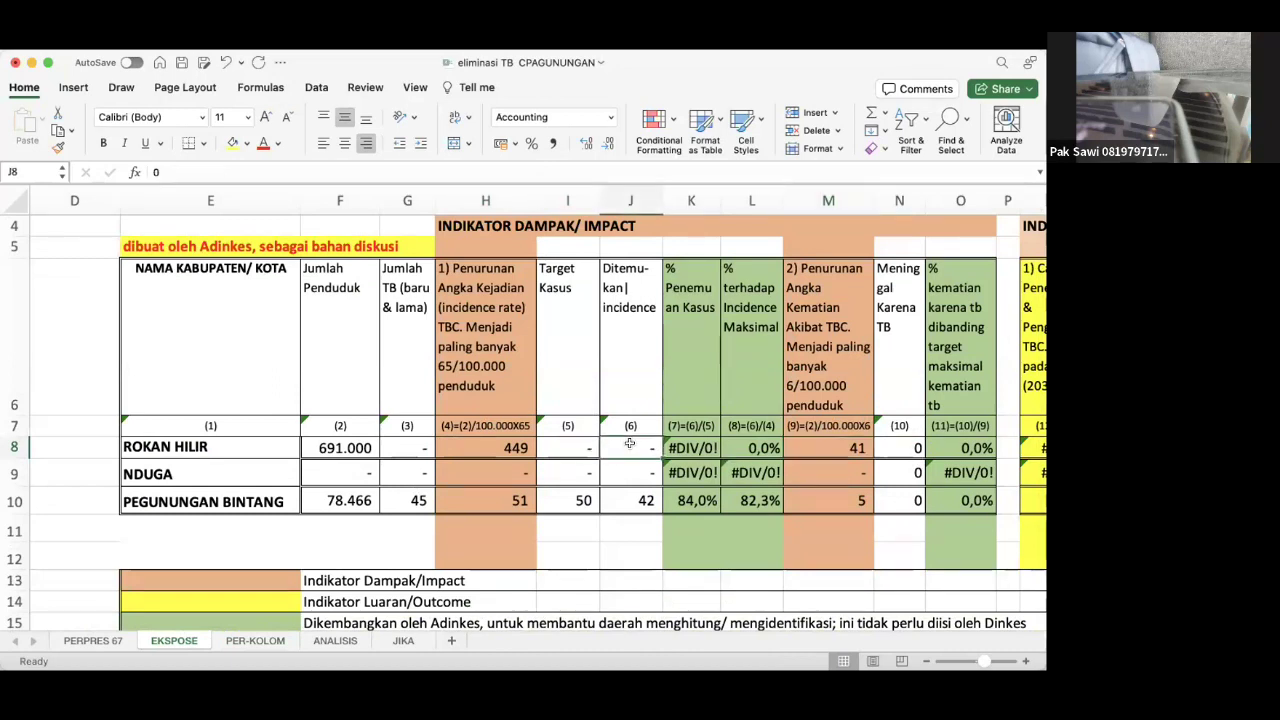
scroll(630, 444, "right", 3)
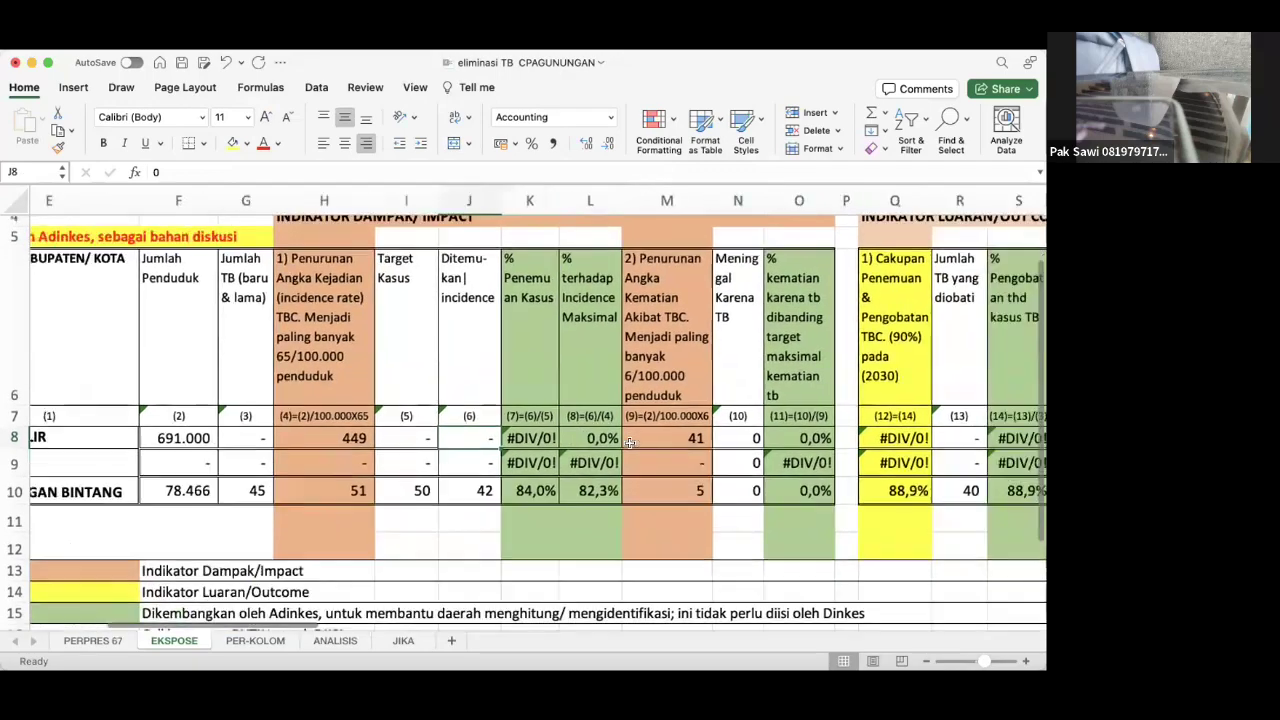
scroll(630, 444, "right", 10)
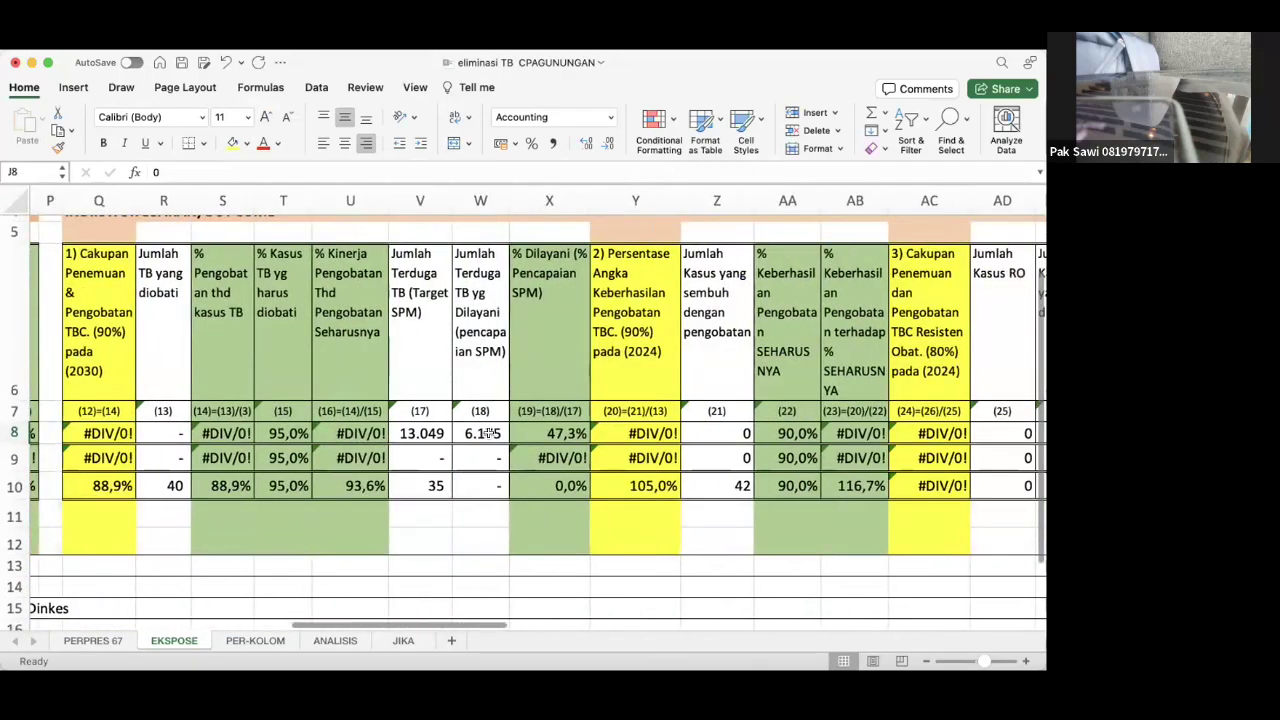
left_click(487, 433)
scroll(487, 435, "left", 8)
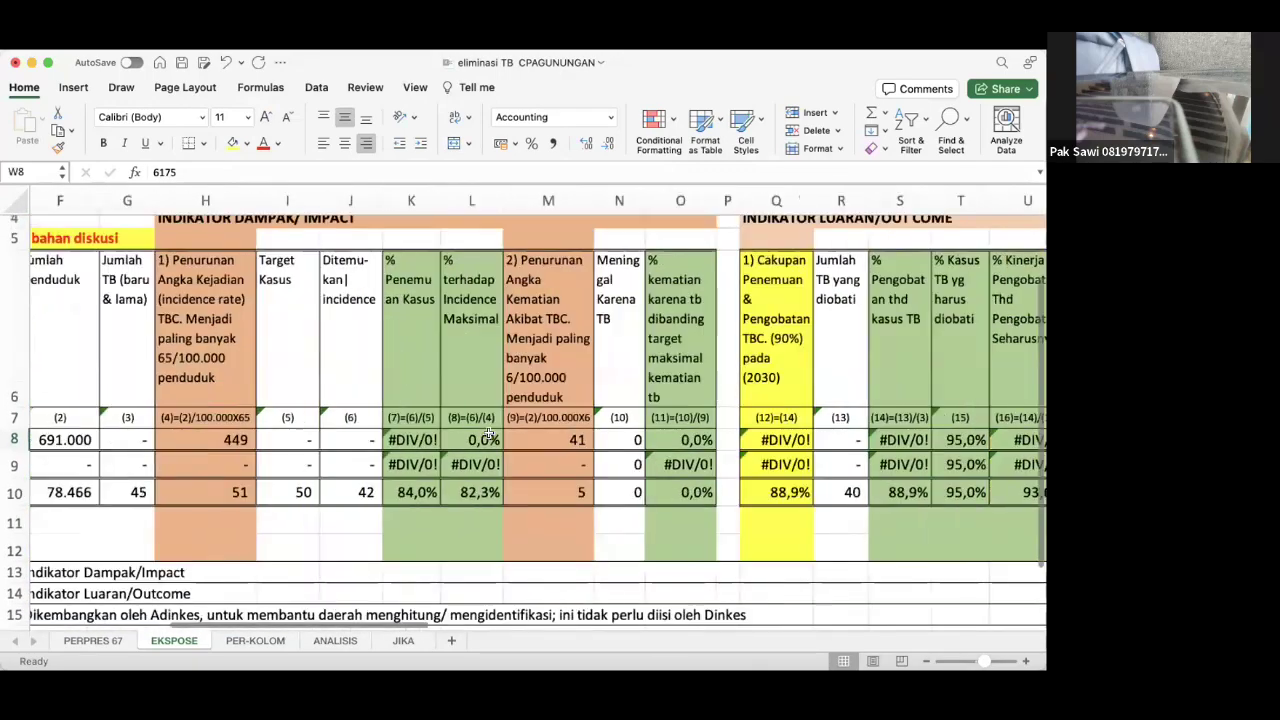
scroll(487, 437, "left", 3)
left_click(540, 437)
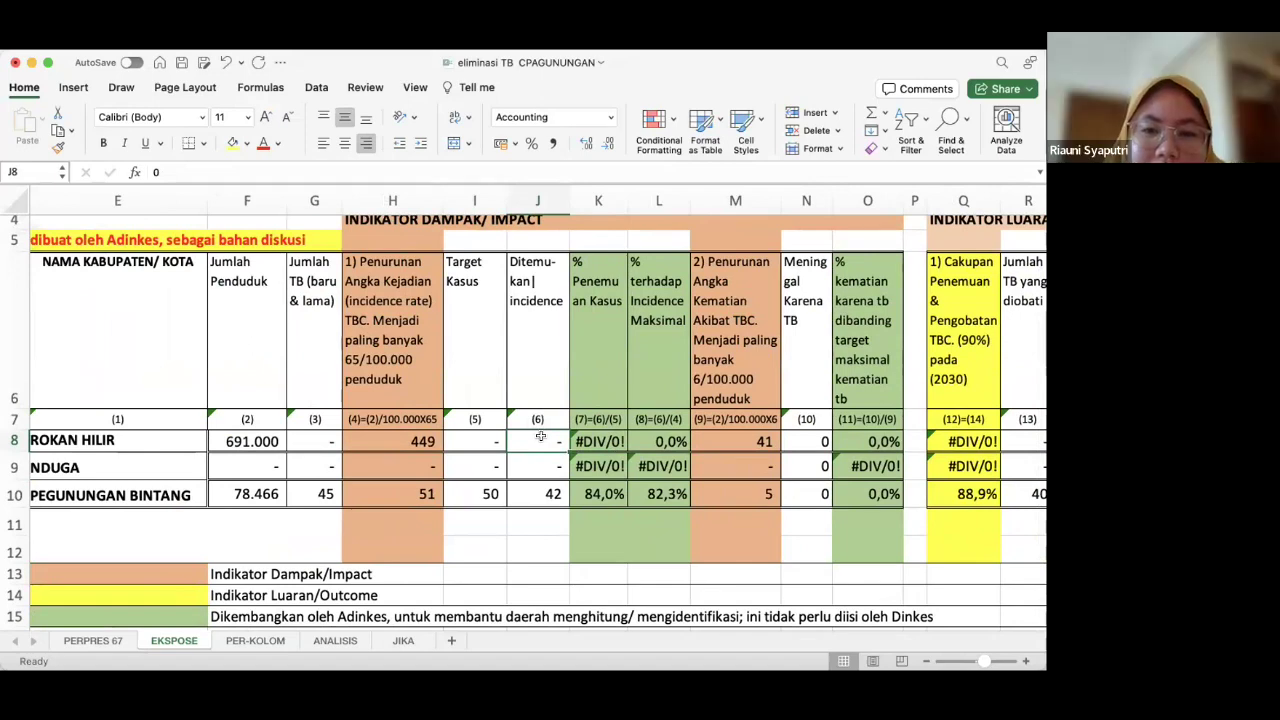
For ROKAN HILIR, enter 664 as Ditemukan (incidence) and 1000 as Target Kasus.
left_click(485, 441)
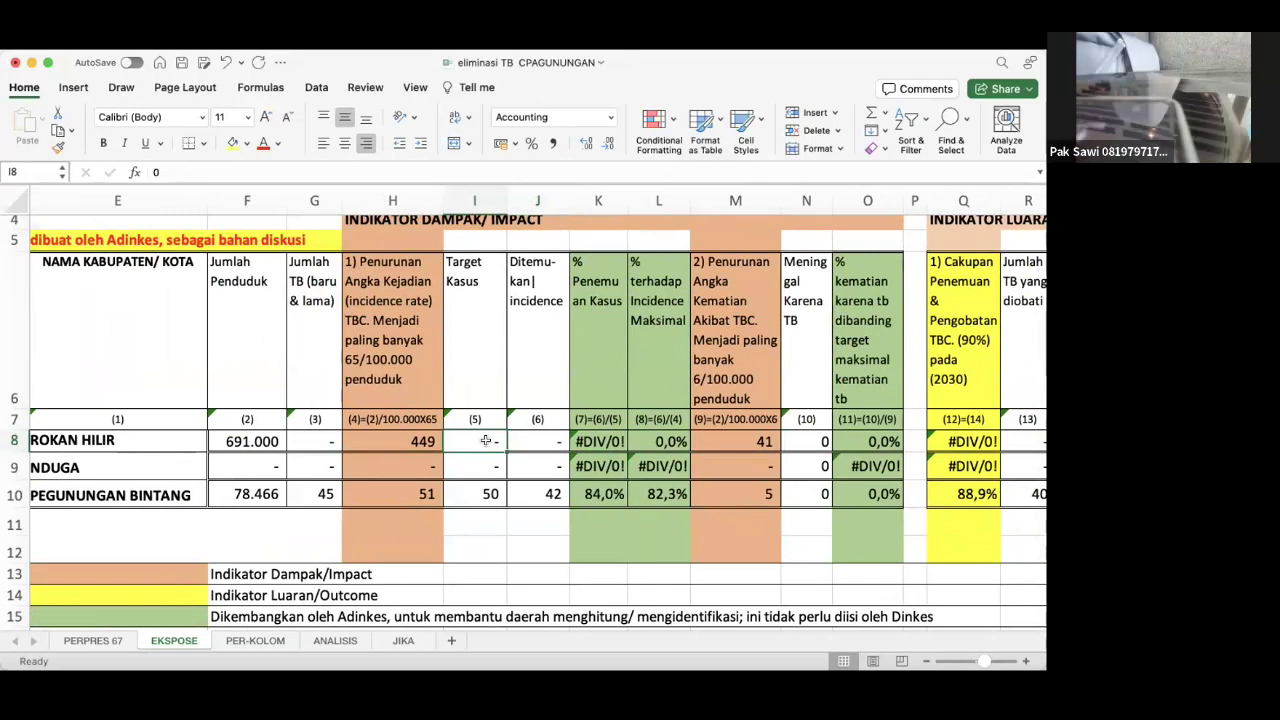
left_click(524, 442)
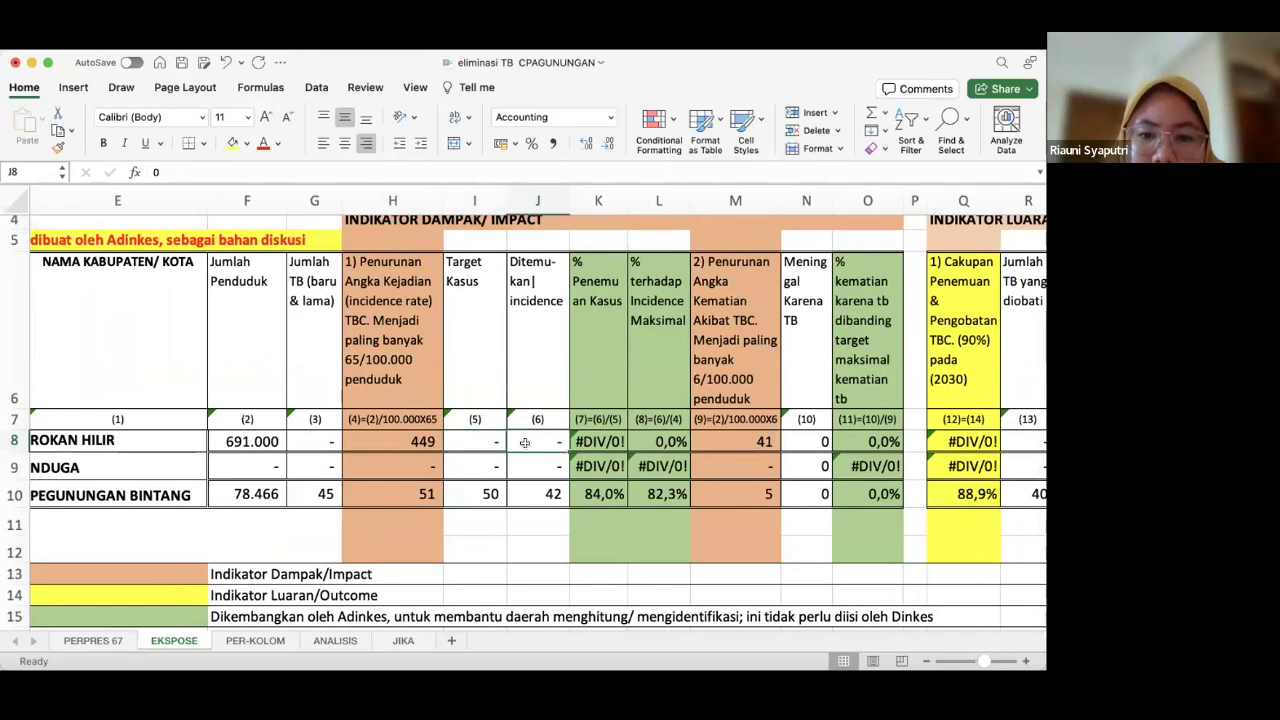
type("664")
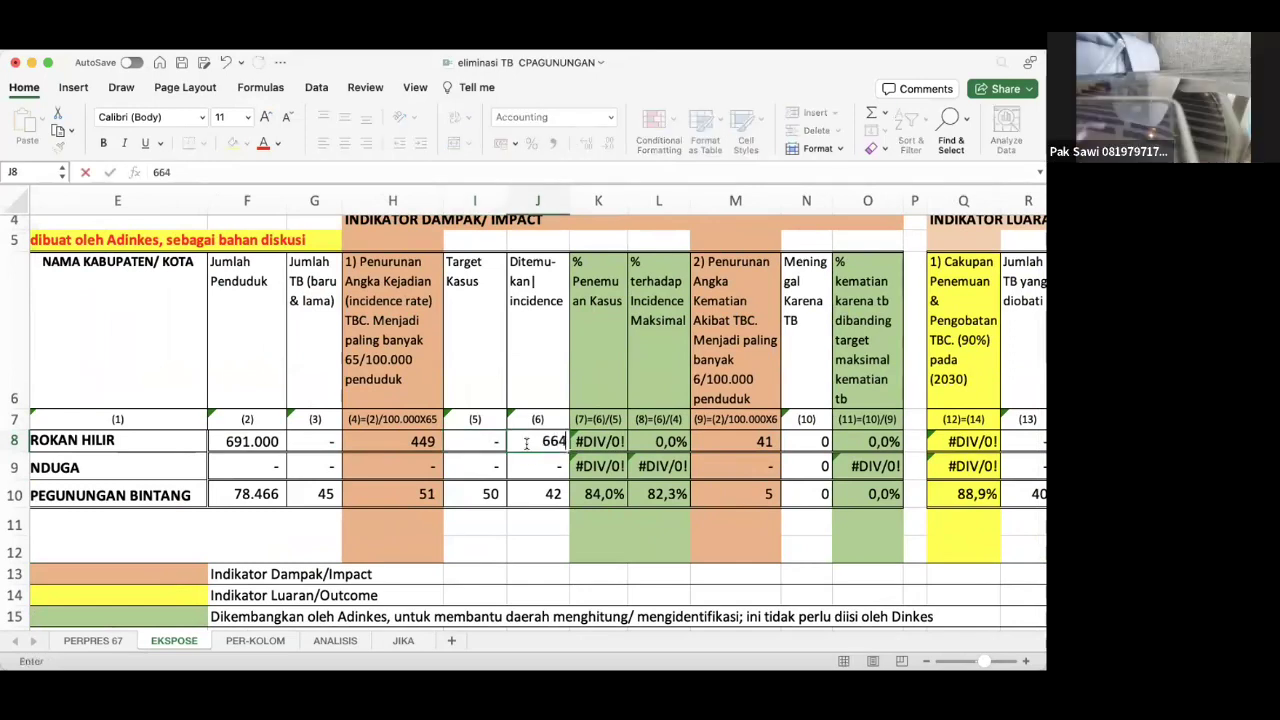
key("Return")
left_click(528, 447)
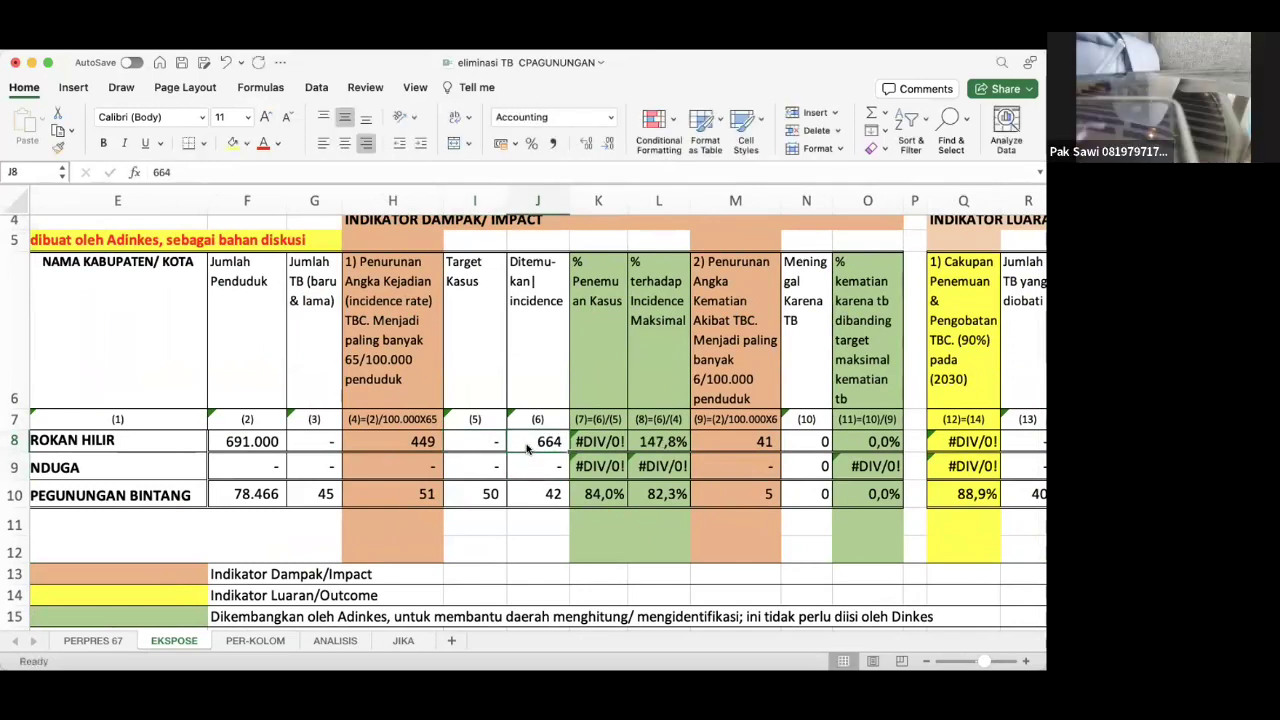
key("Left")
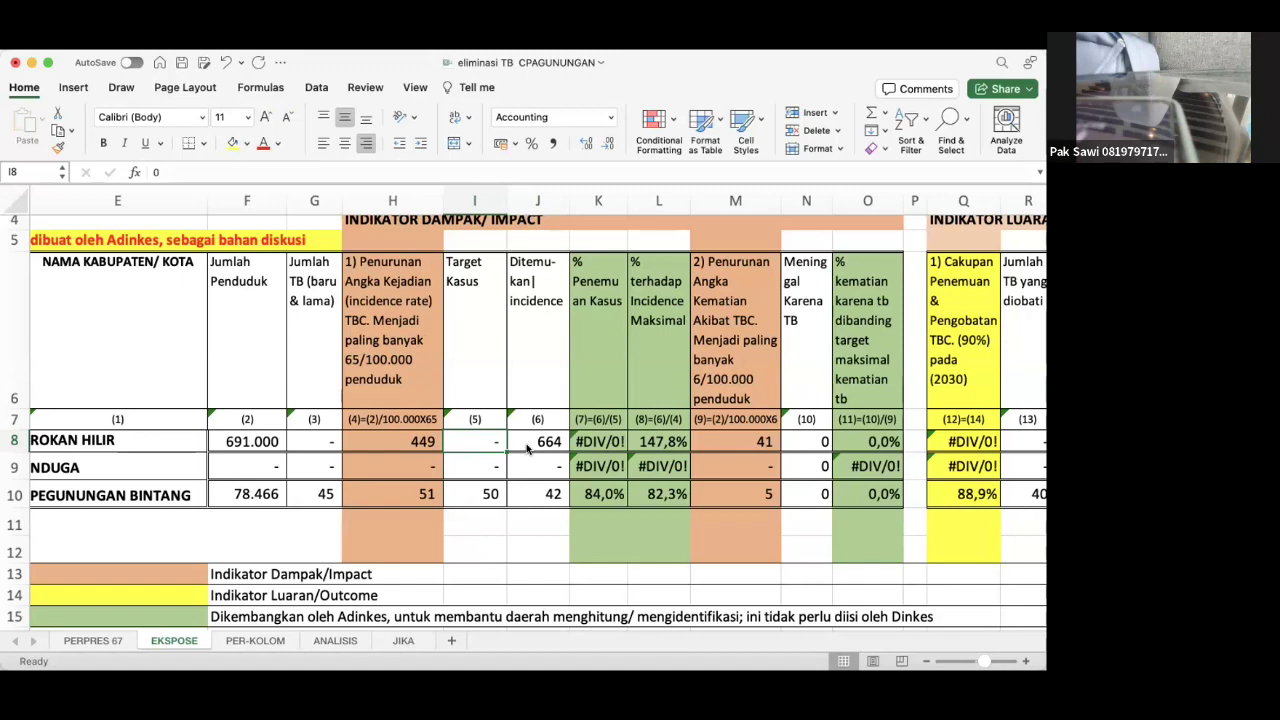
type("1000")
key("Return")
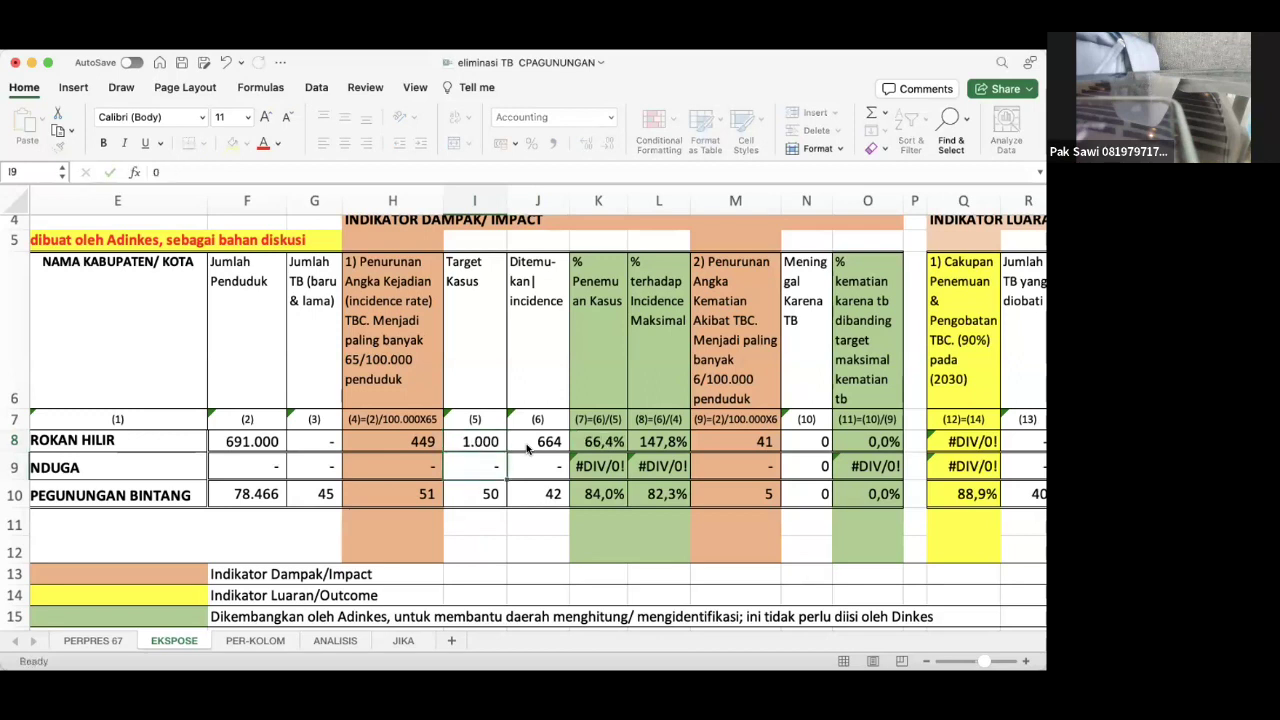
Review the ROKAN HILIR row from the Ditemukan cell across to the % Dilayani (Pencapaian SPM) formula.
left_click(528, 449)
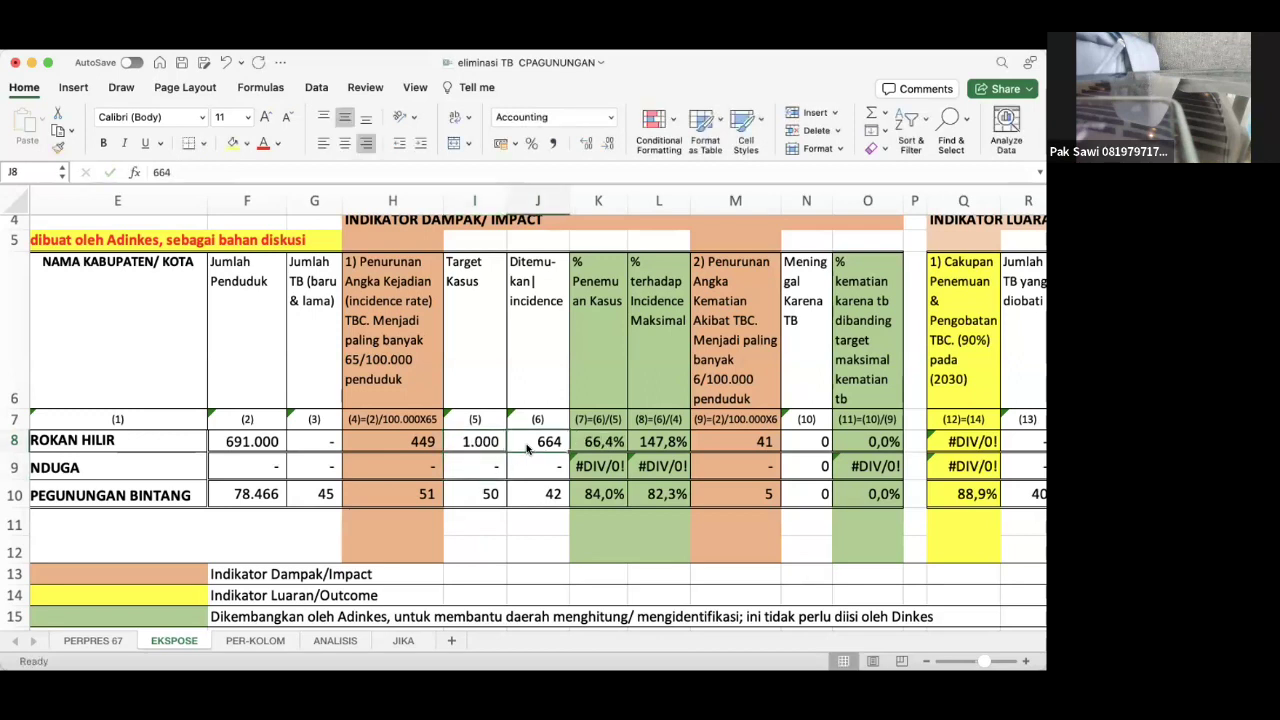
key("Right")
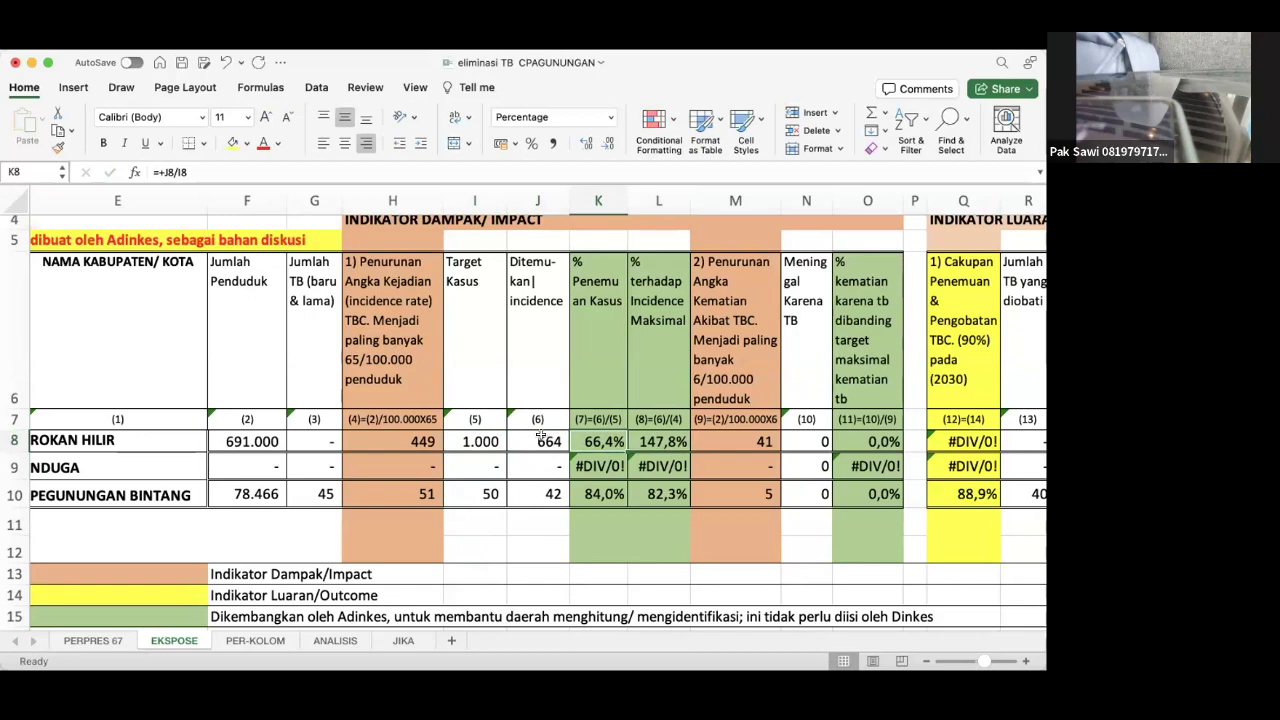
key("Right")
key("Right")
key("Right")
key("Right")
key("Right")
key("Right")
key("Right")
key("Right")
key("Right")
key("Right")
key("Right")
key("Right")
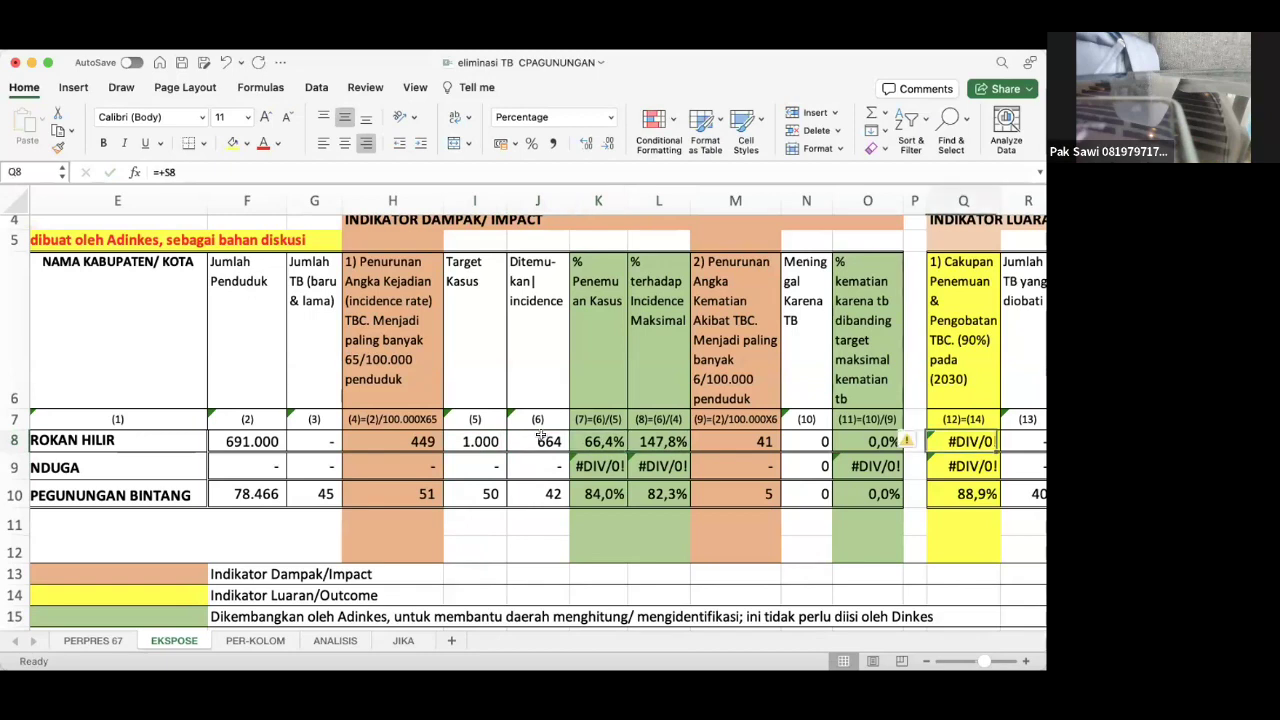
key("Right")
key("Right")
key("Right")
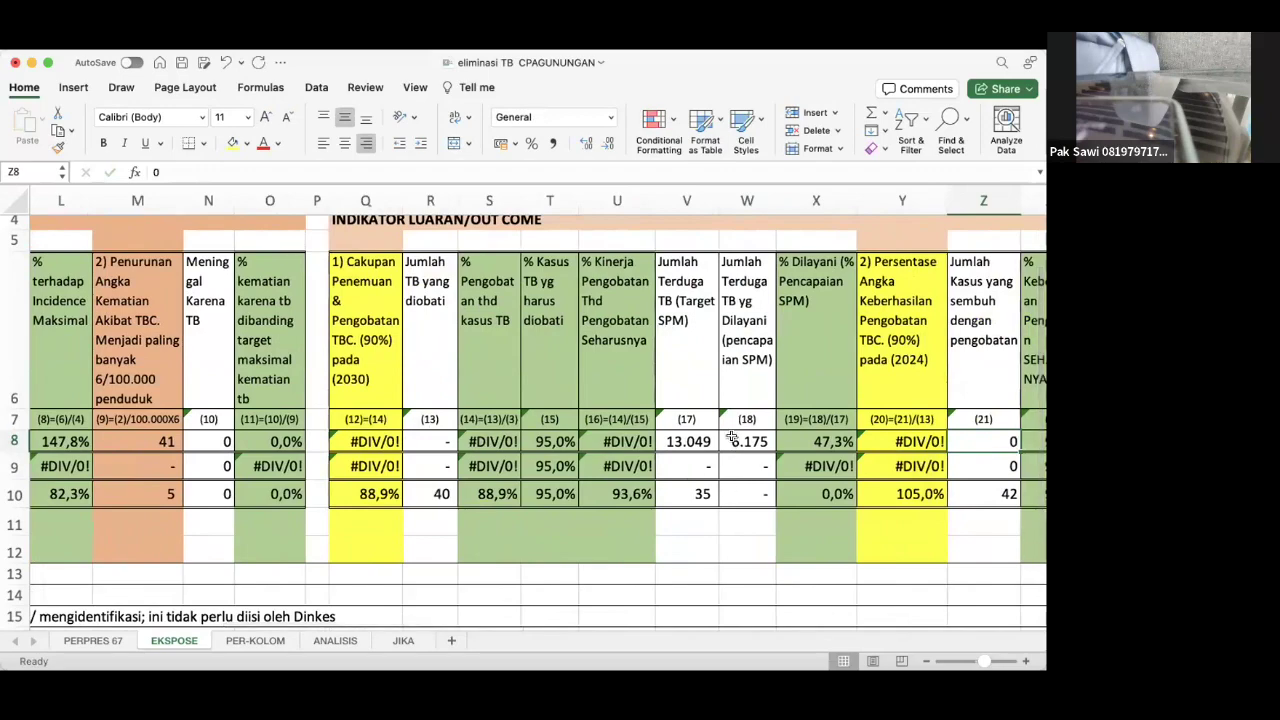
left_click(812, 444)
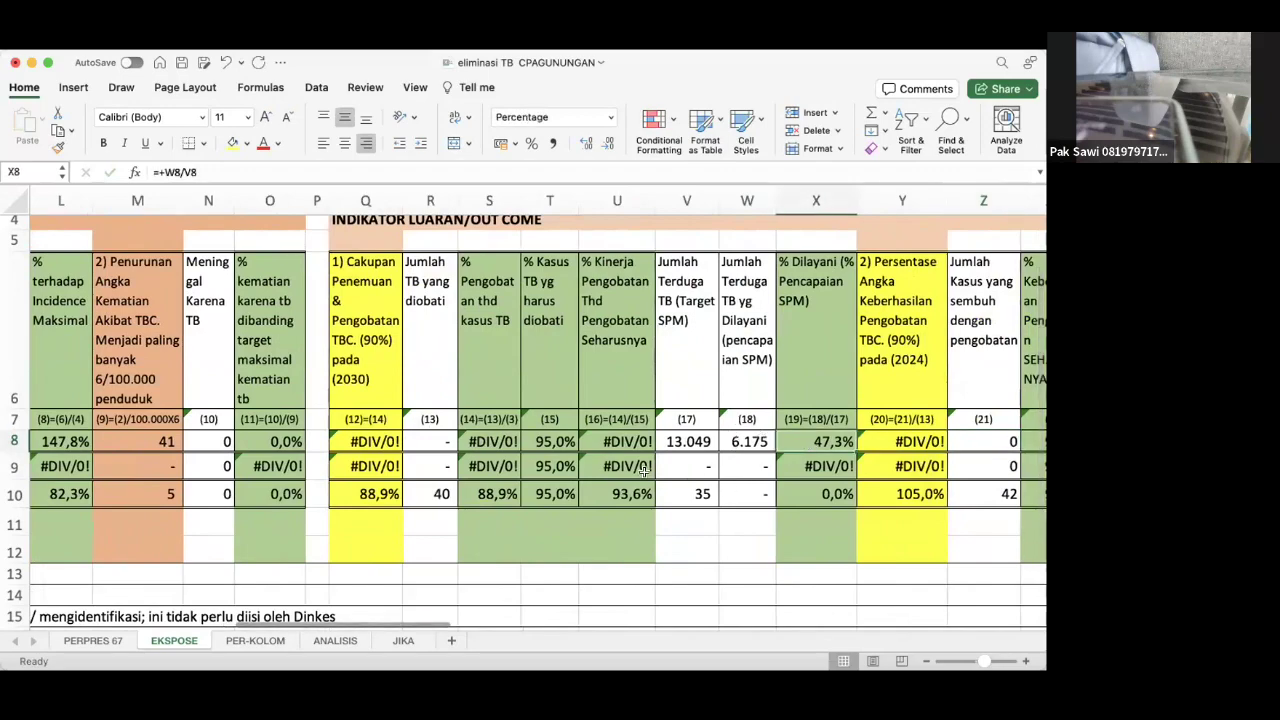
Compare ROKAN HILIR's % Penemuan Kasus with its SPM achievement, and check its Ditemukan, Target Kasus and maximum incidence cells.
scroll(812, 444, "left", 10)
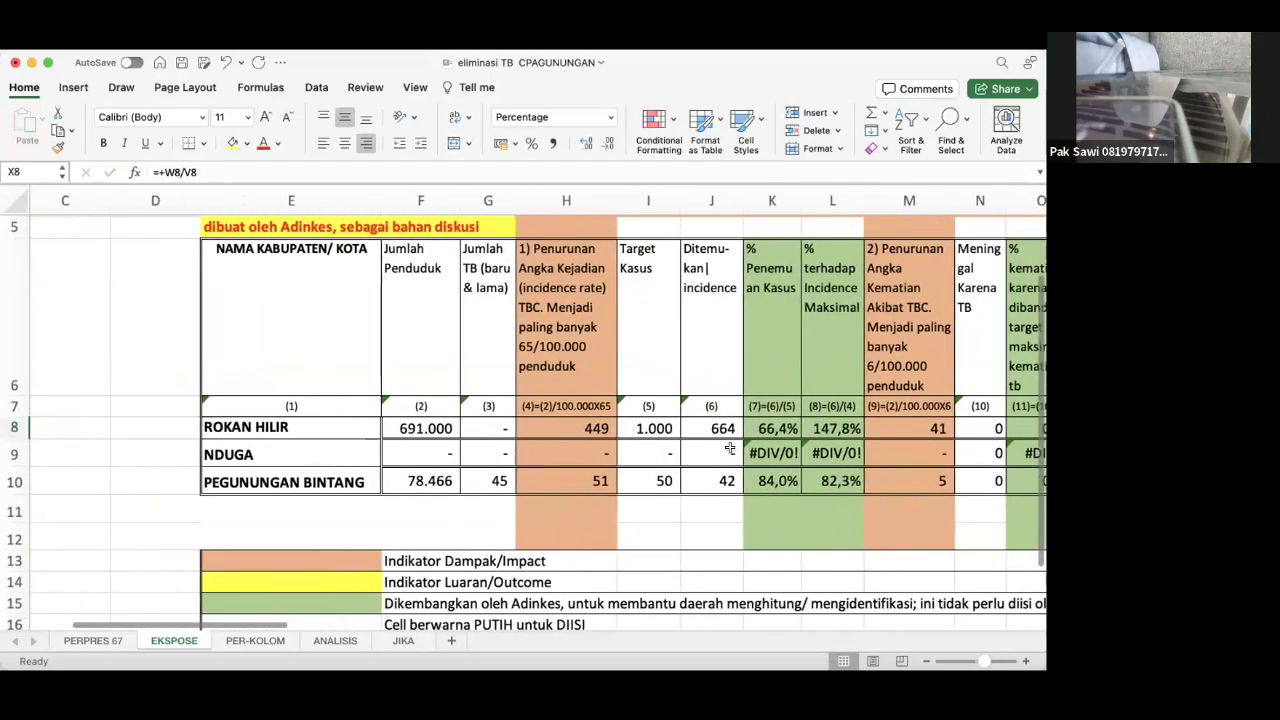
left_click(790, 423)
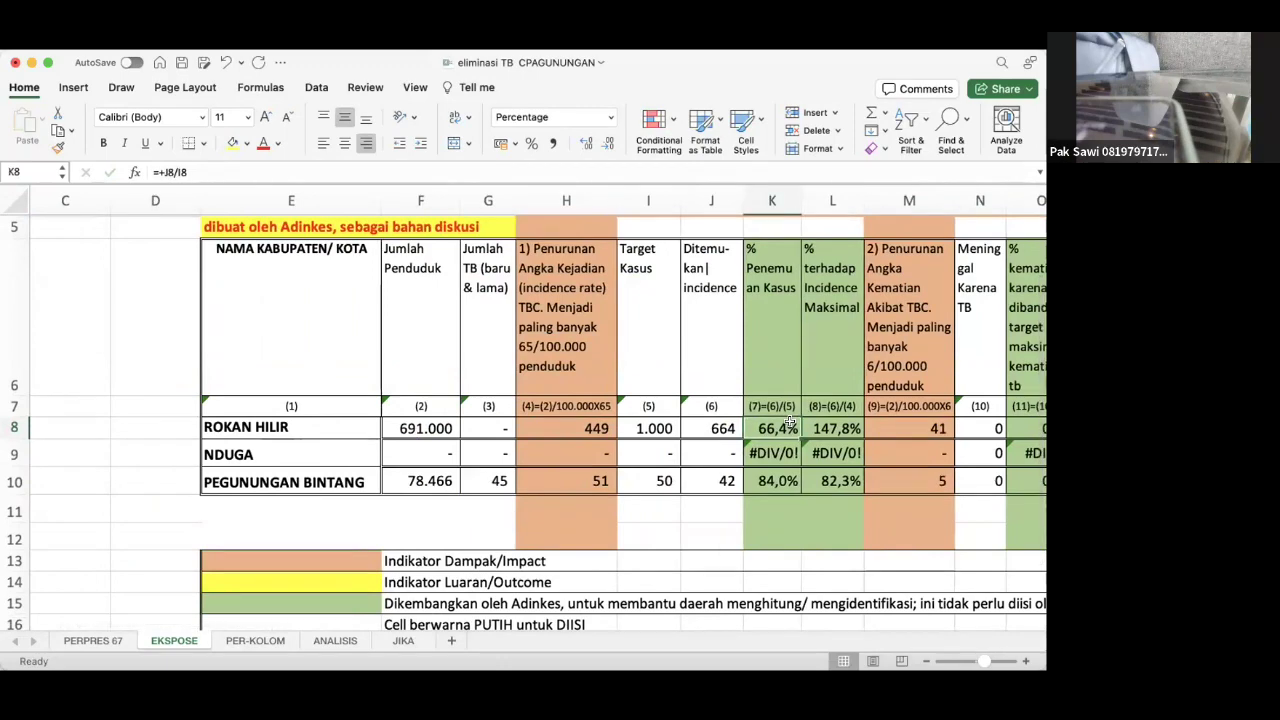
scroll(790, 423, "right", 10)
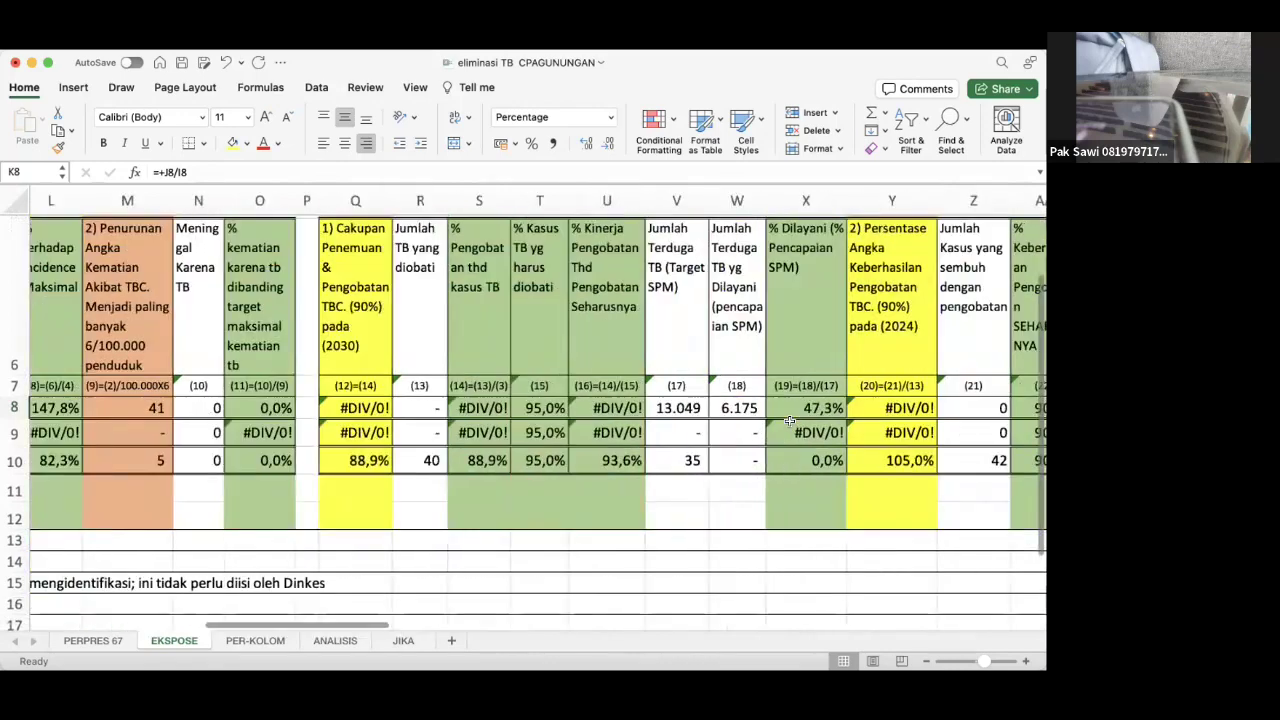
scroll(480, 434, "left", 10)
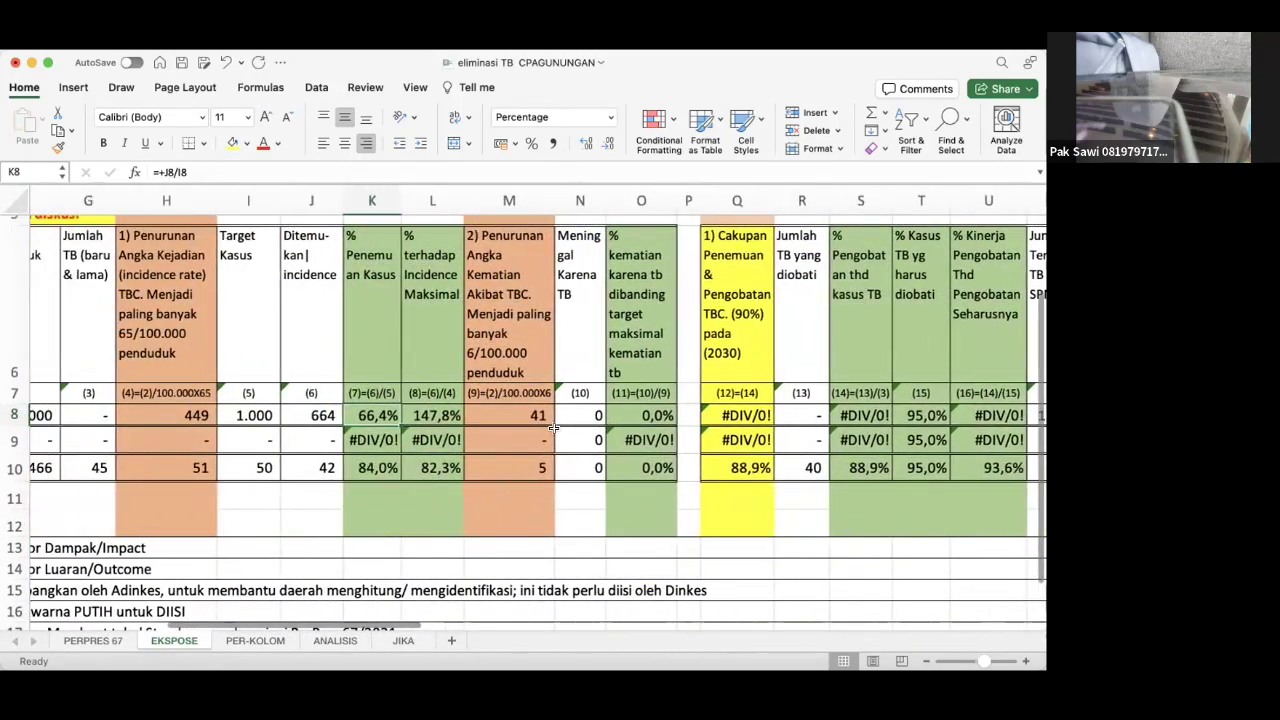
scroll(480, 434, "left", 5)
scroll(480, 434, "up", 1)
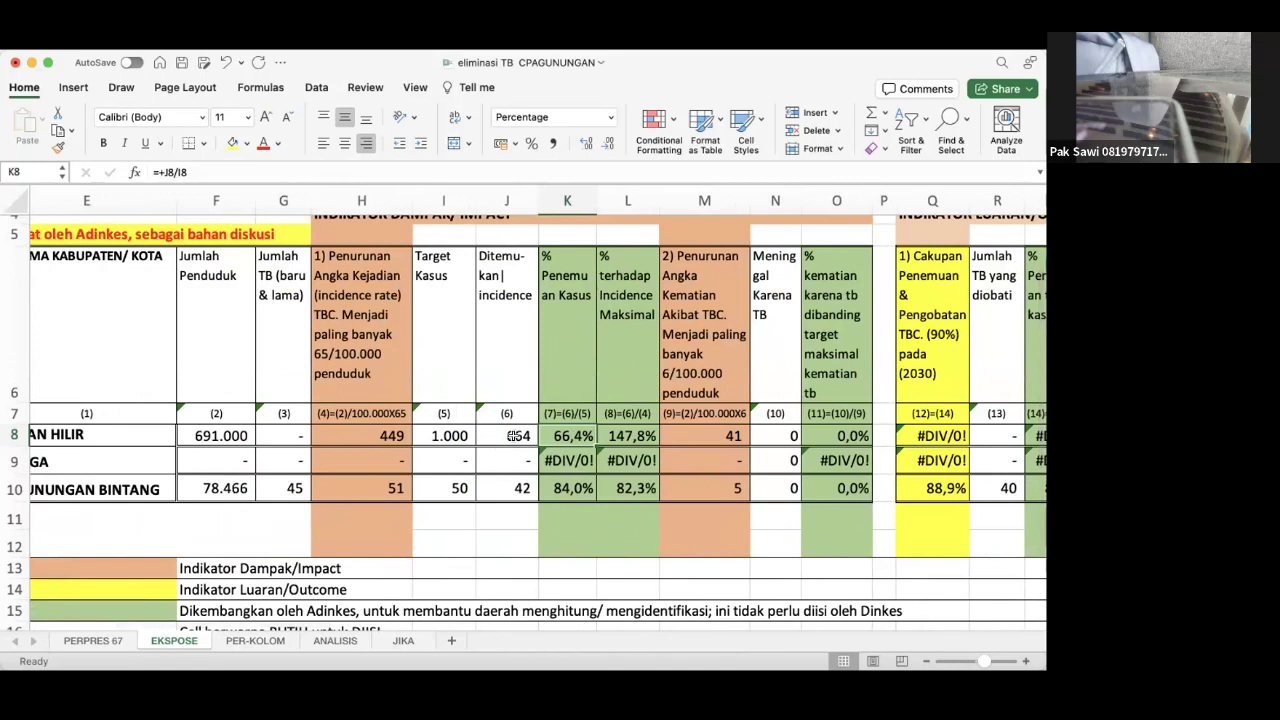
left_click(517, 436)
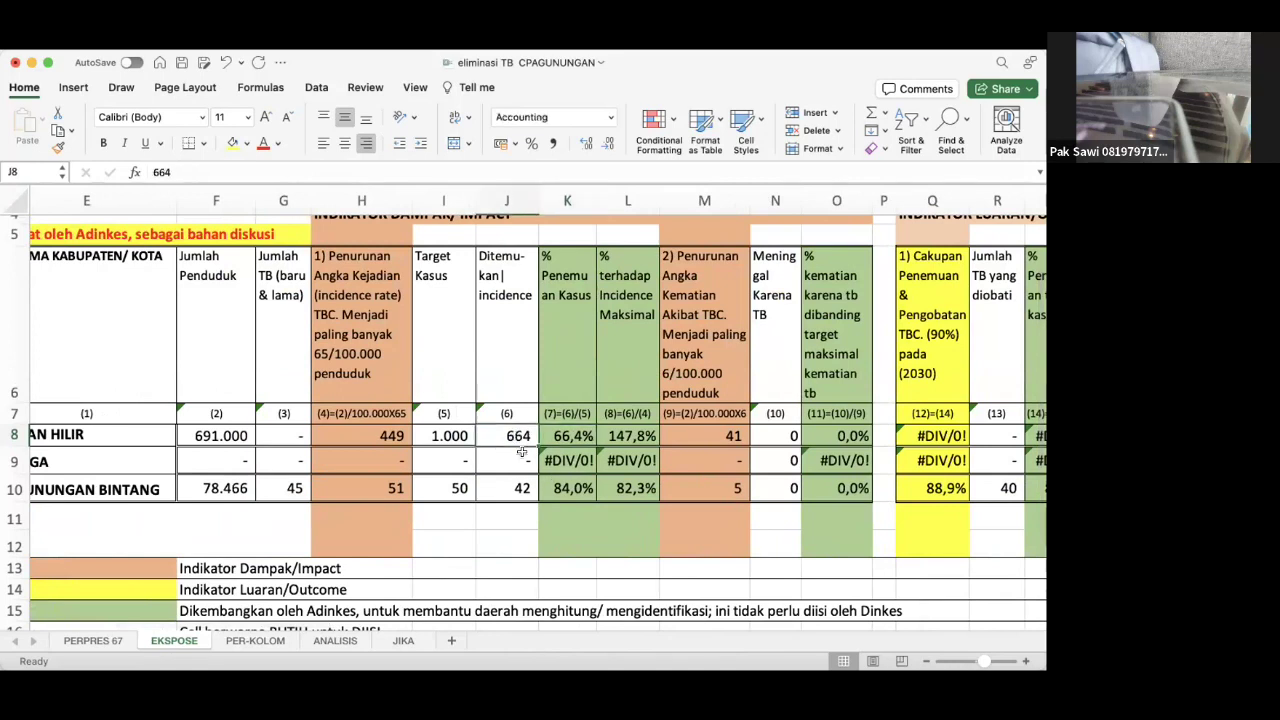
key("Left")
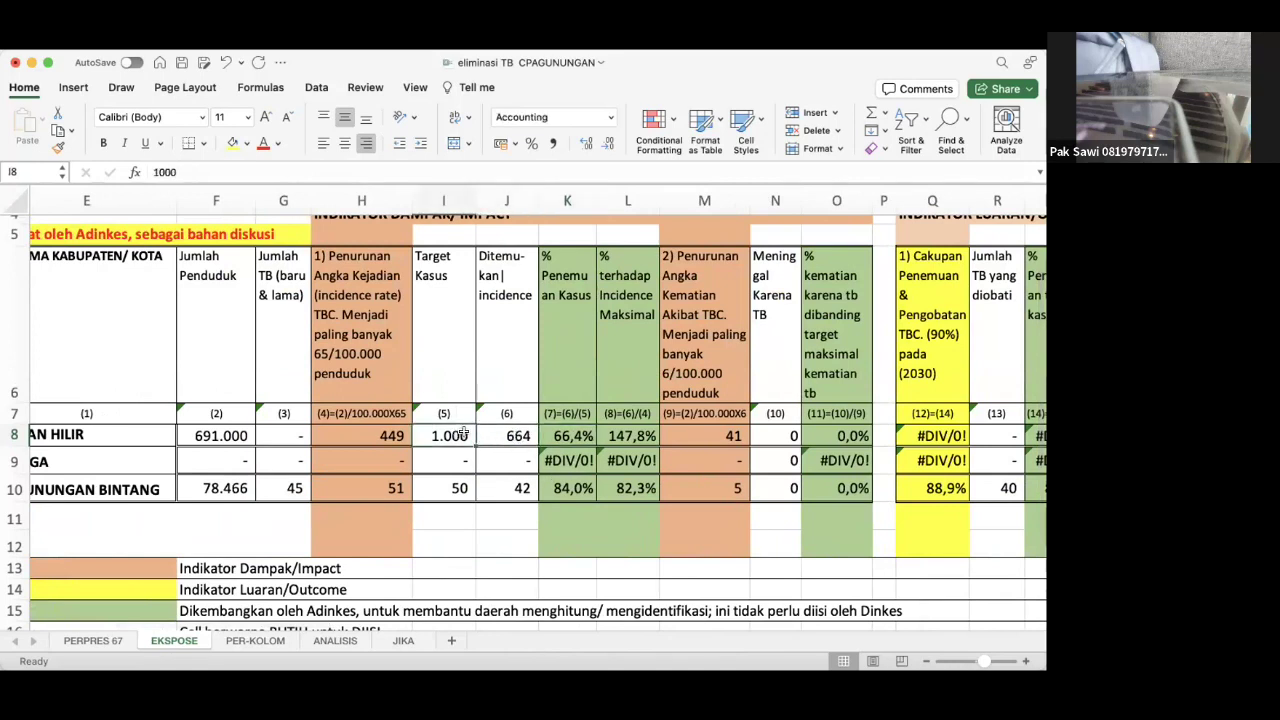
left_click(391, 436)
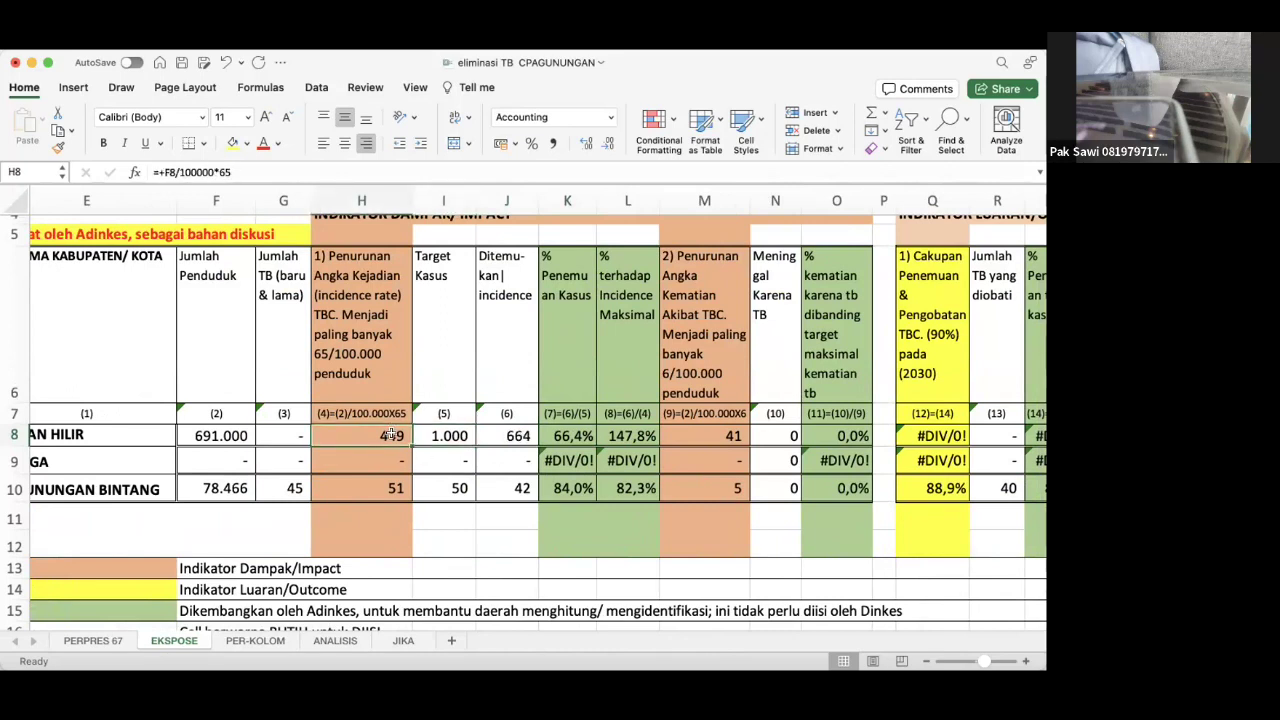
left_click(486, 434)
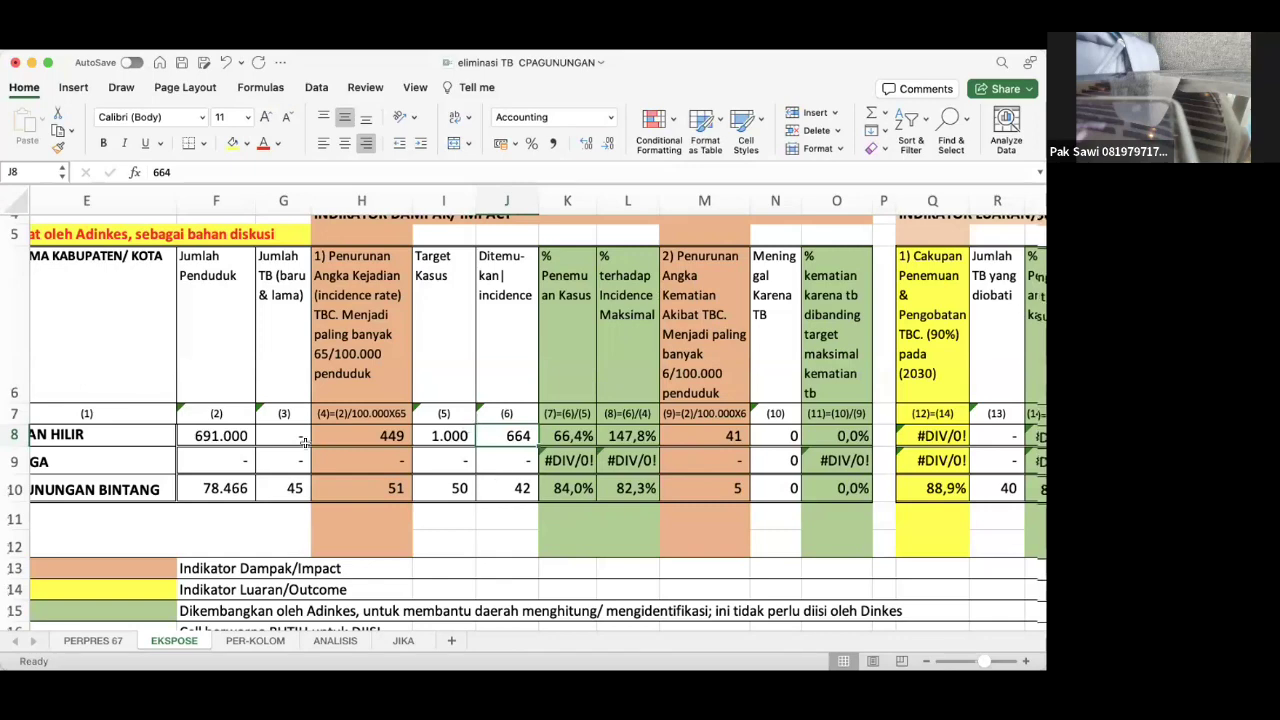
Examine the outcome indicator columns through to the TPT and HIV status indicators, and return to the impact indicators.
scroll(304, 441, "up", 3)
scroll(304, 441, "right", 4)
scroll(304, 443, "right", 7)
scroll(304, 443, "down", 1)
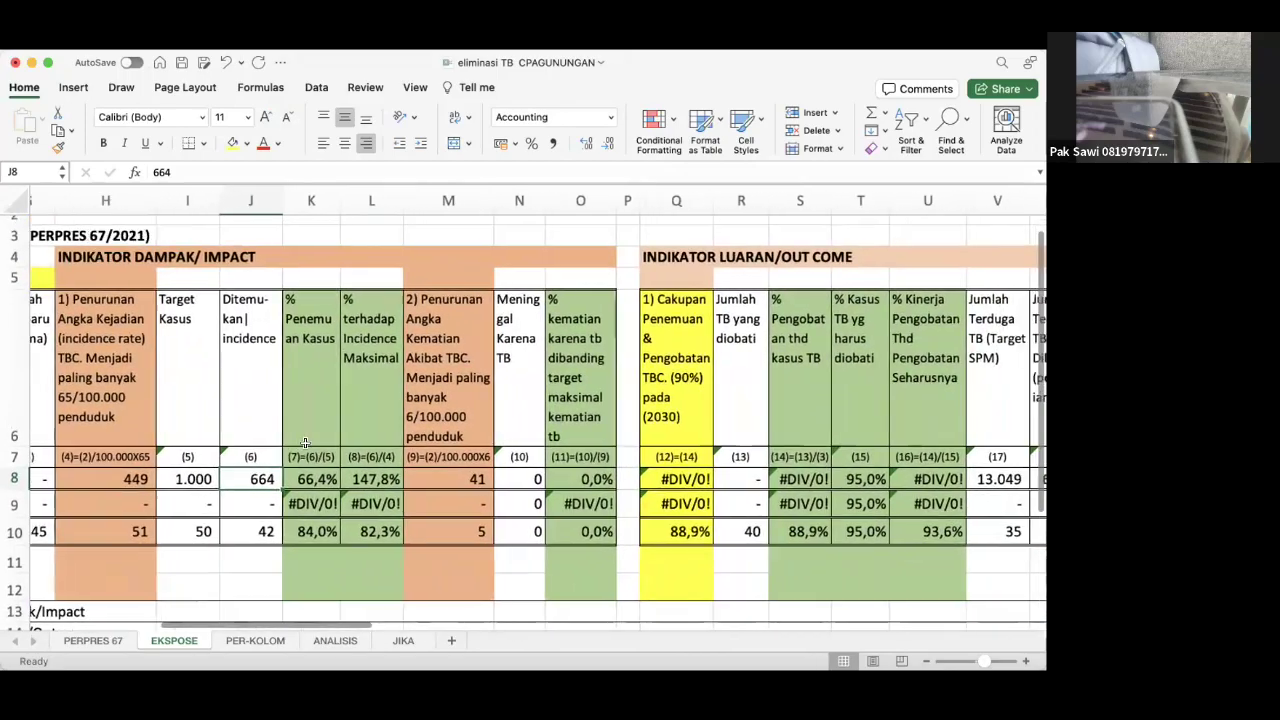
scroll(304, 444, "right", 8)
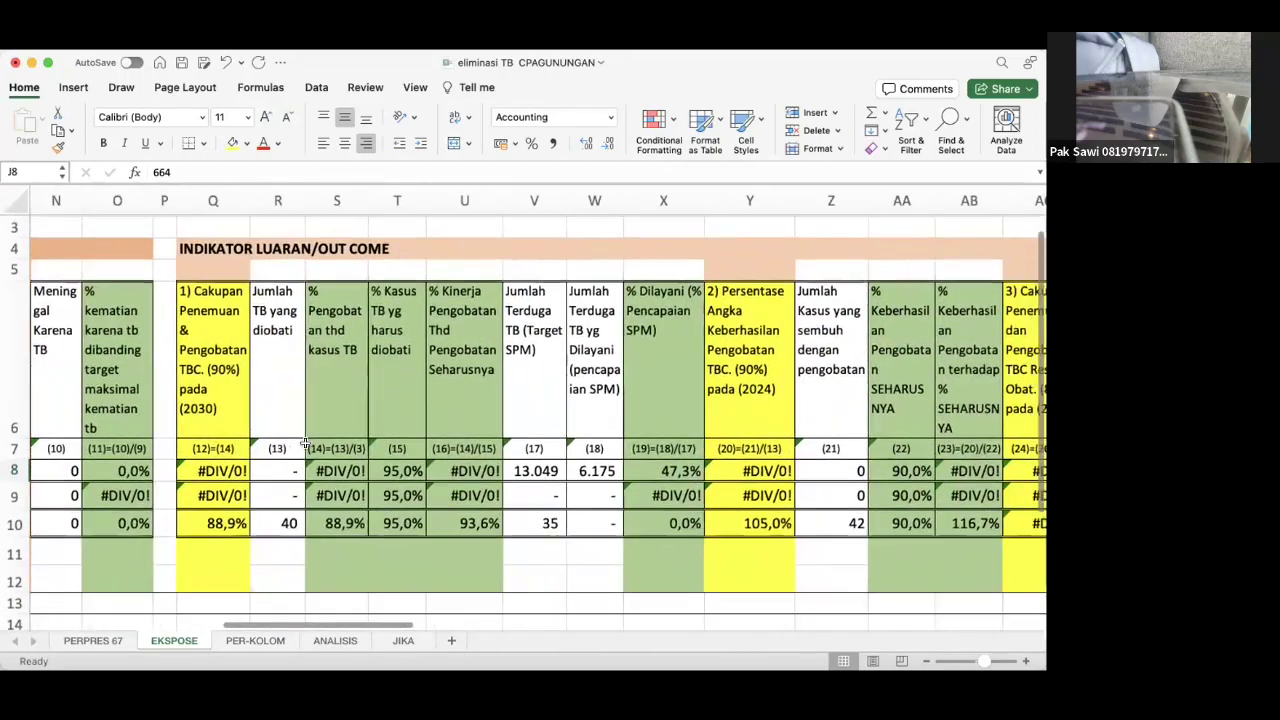
scroll(304, 441, "right", 9)
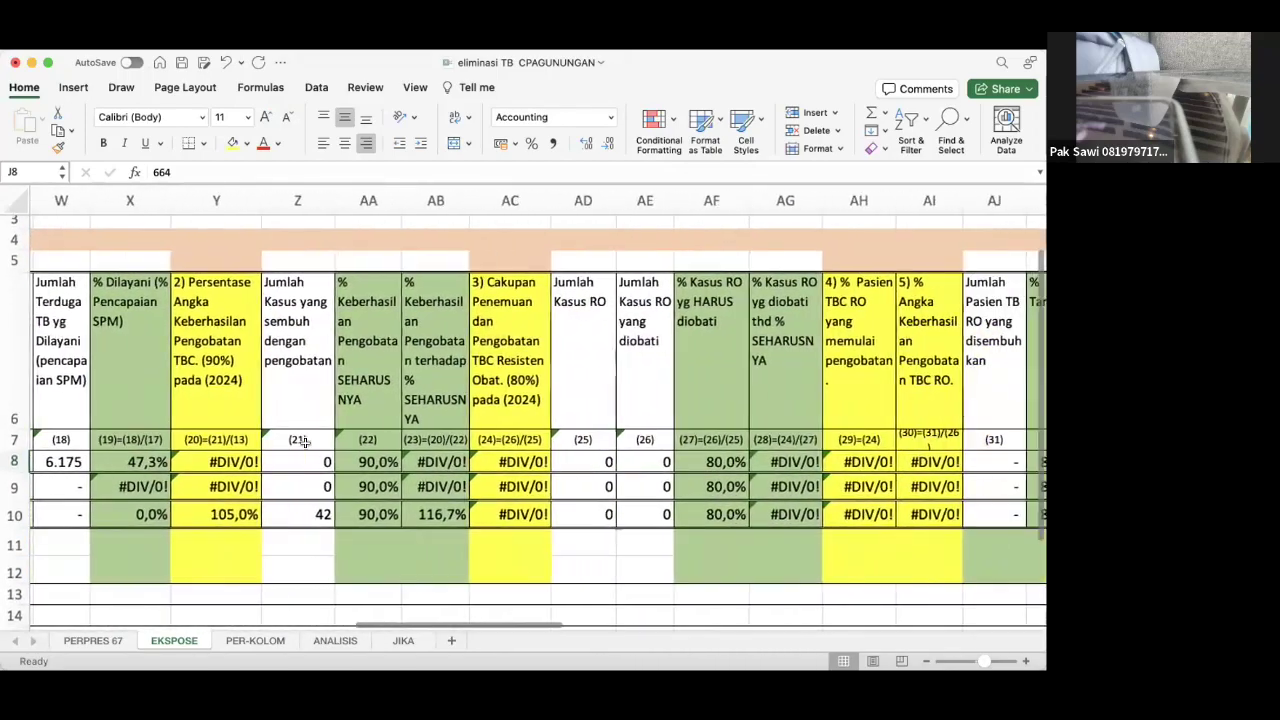
scroll(304, 441, "right", 9)
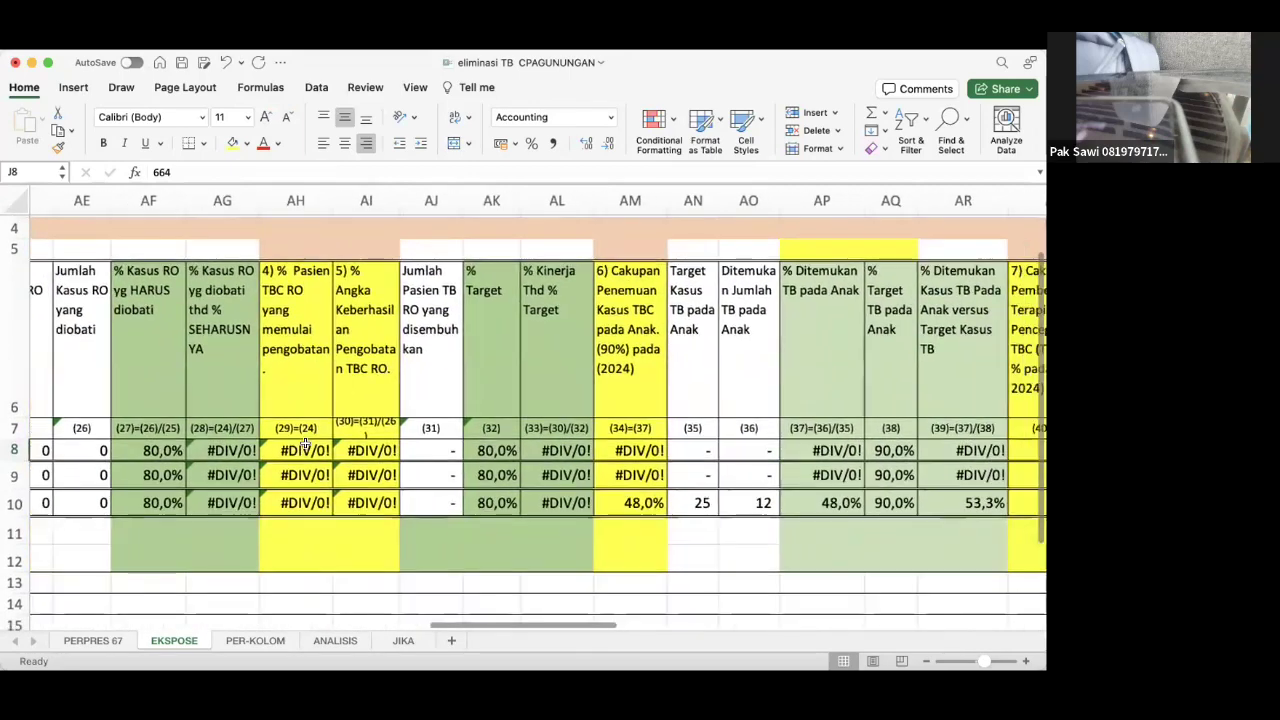
scroll(305, 444, "right", 7)
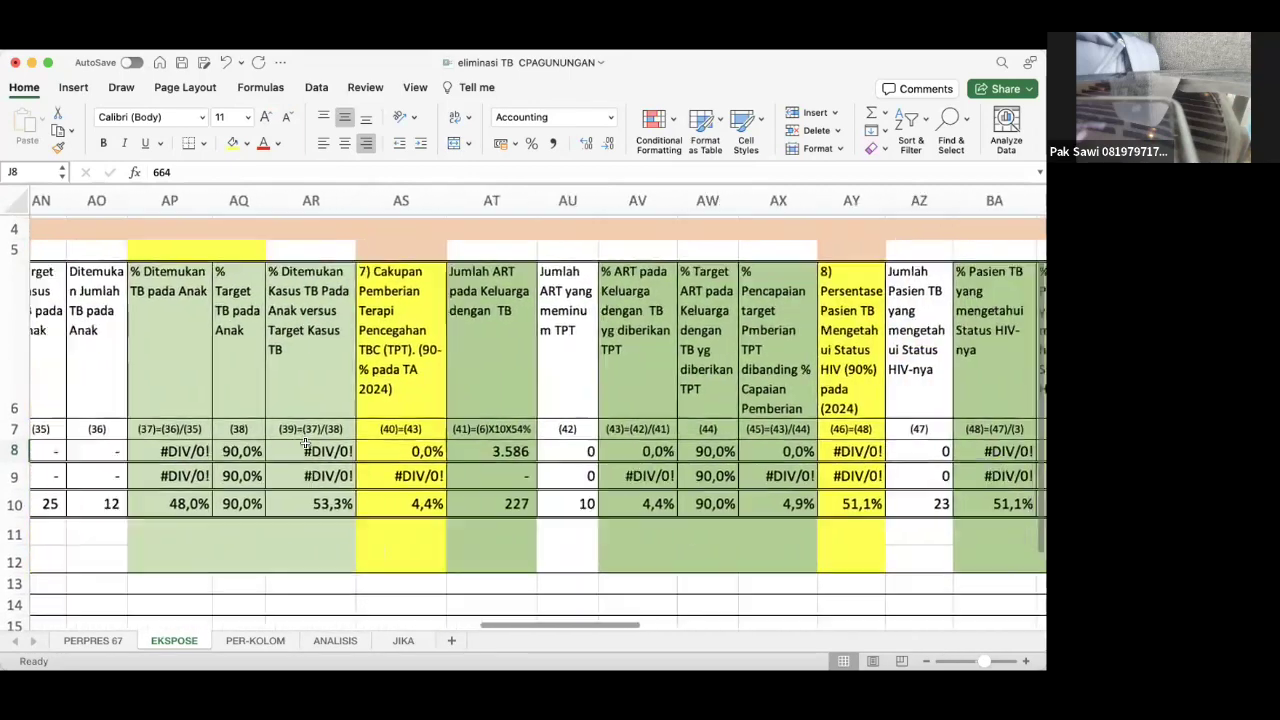
scroll(308, 443, "left", 12)
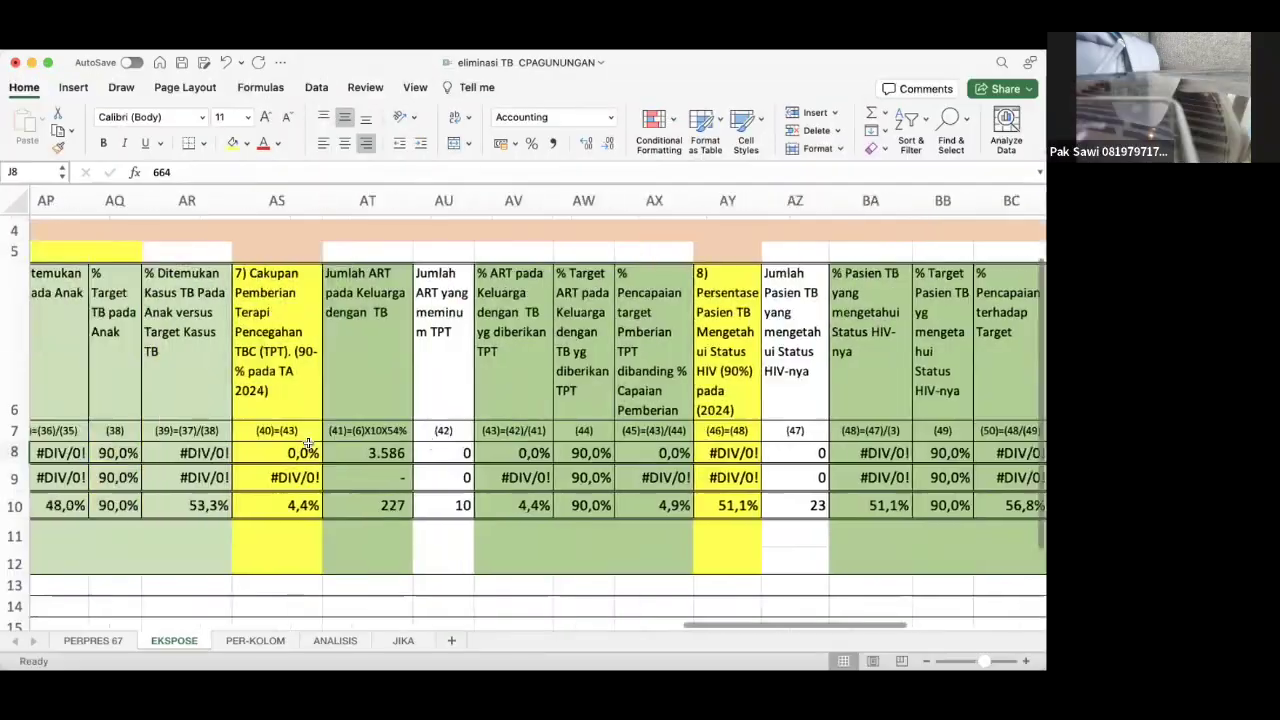
scroll(507, 441, "left", 18)
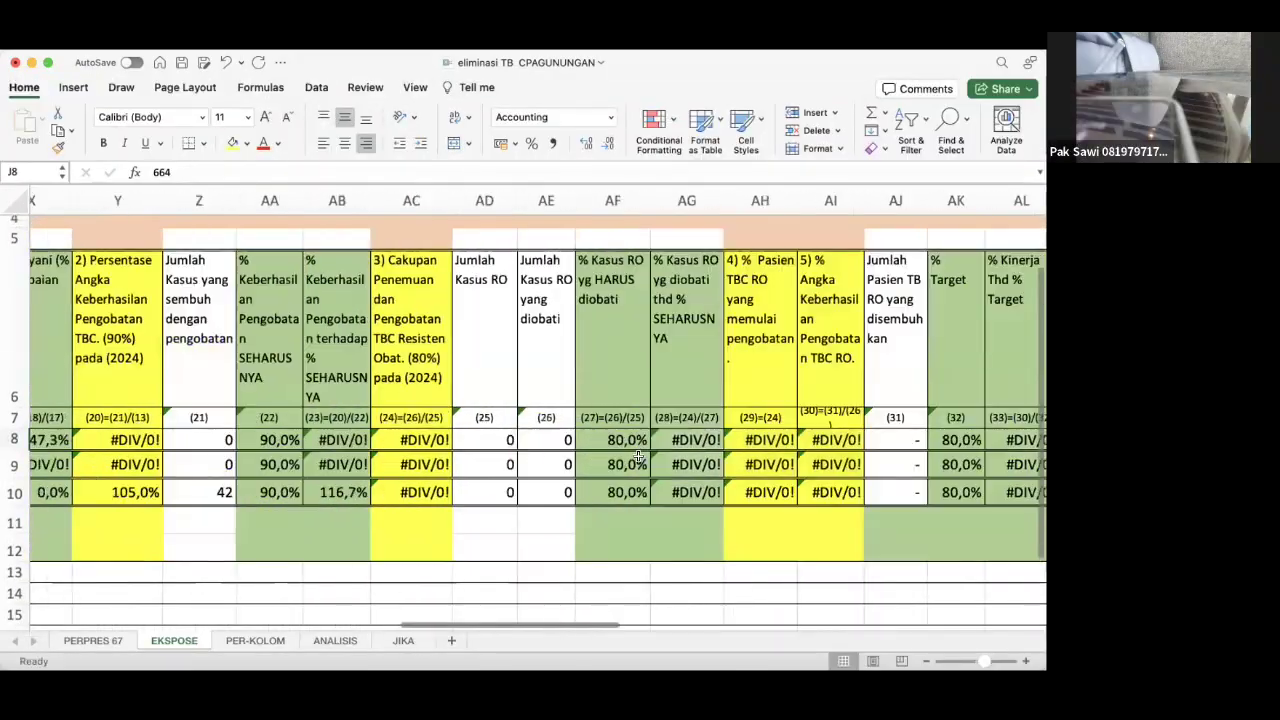
scroll(724, 459, "left", 8)
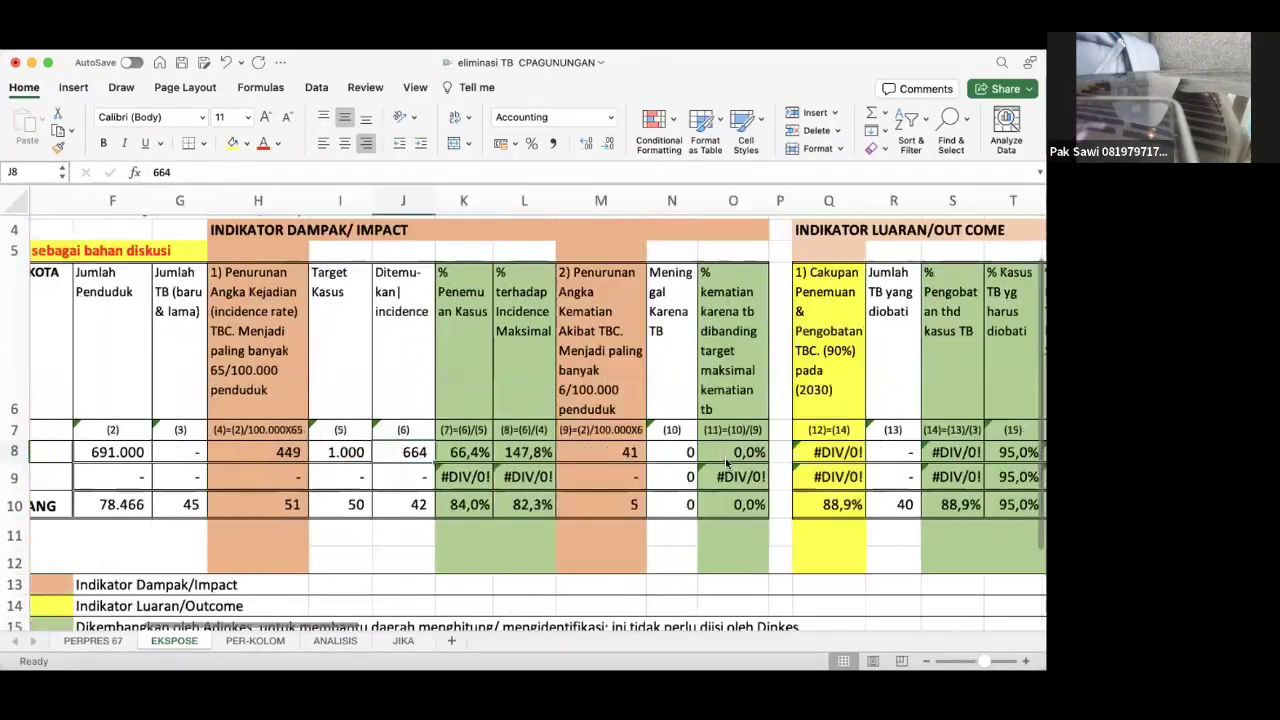
scroll(728, 464, "right", 5)
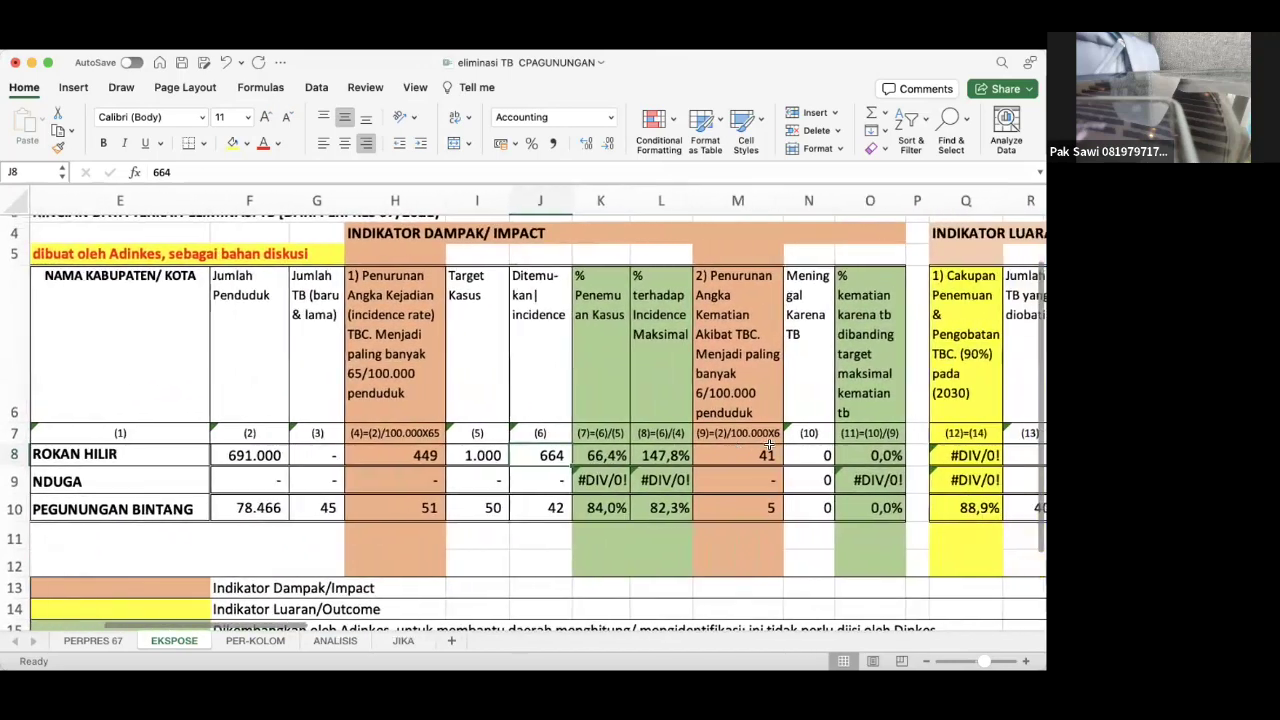
Check ROKAN HILIR's maximum TB death formula against its population, and enter 36 as Meninggal Karena TB.
left_click(675, 448)
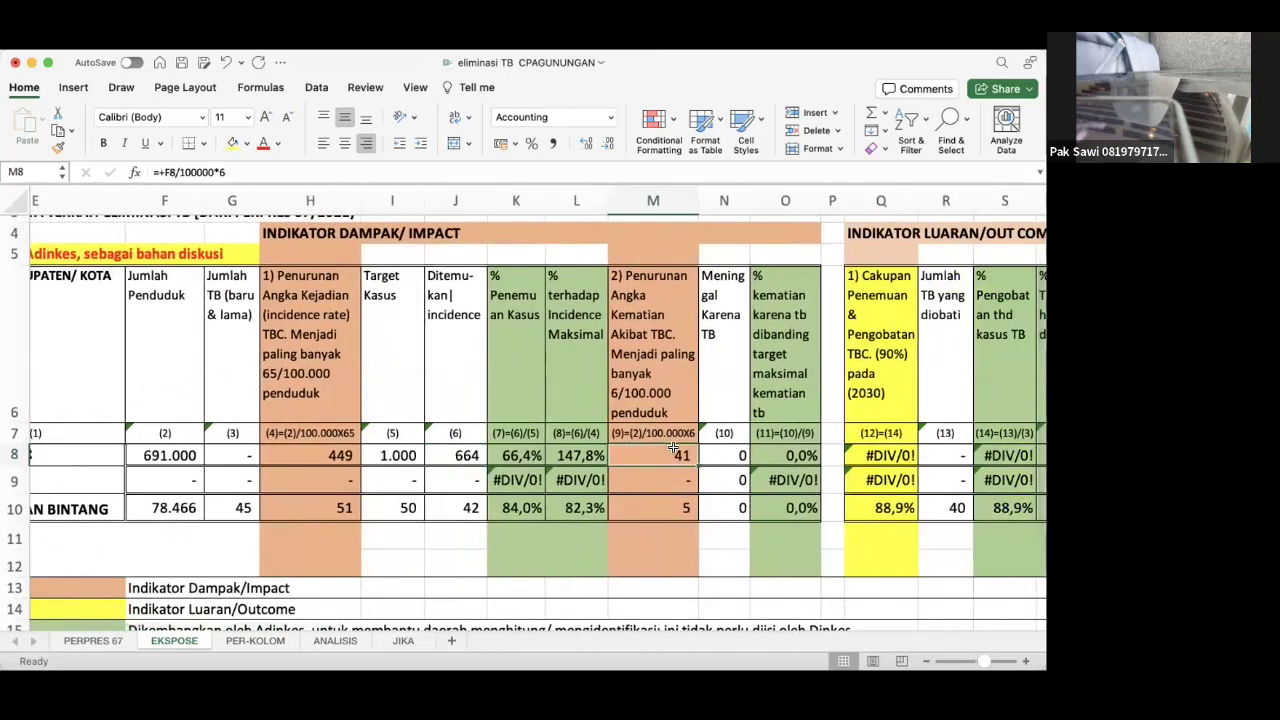
left_click(176, 452)
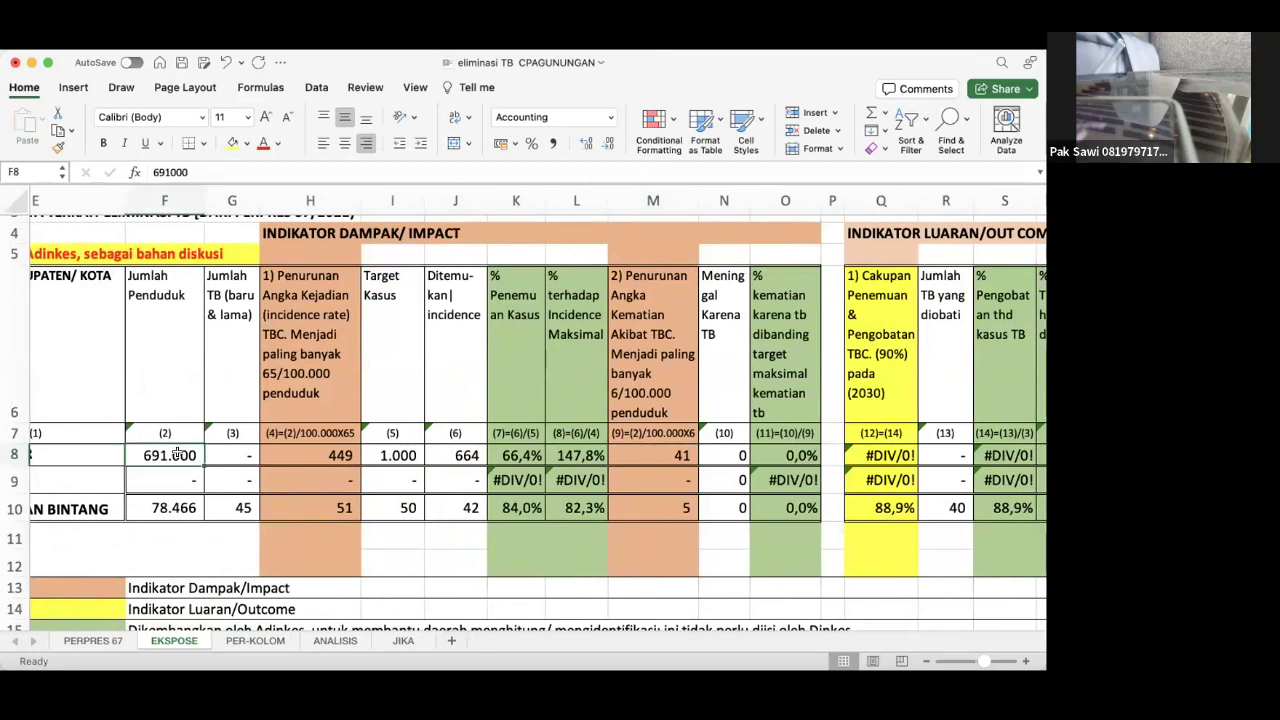
left_click(689, 455)
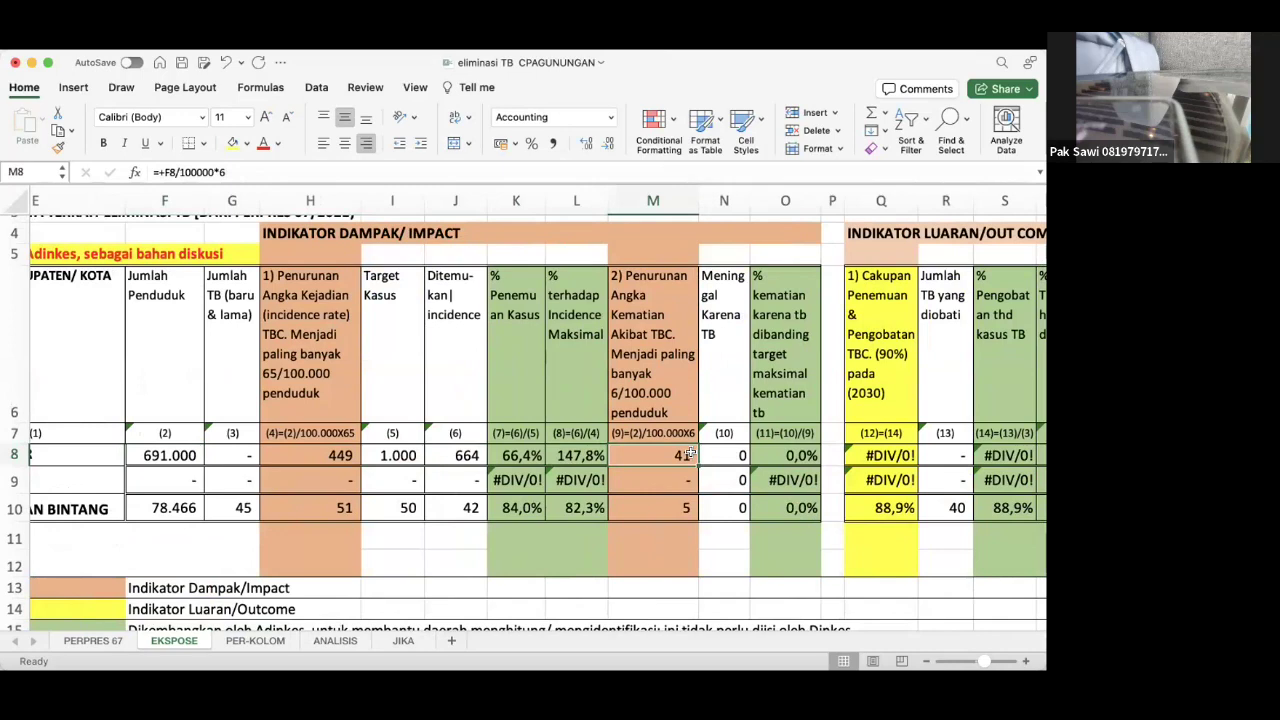
left_click(729, 447)
type("36")
key("Return")
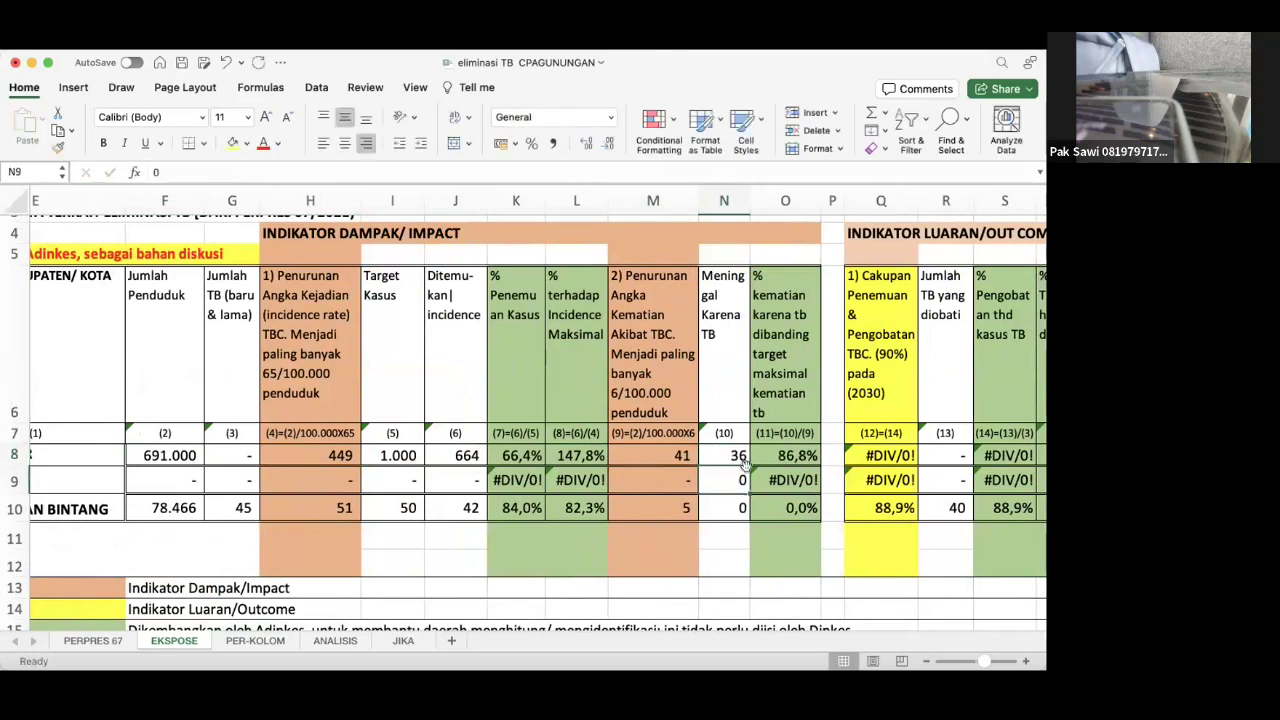
left_click(737, 450)
key("Return")
scroll(408, 483, "left", 5)
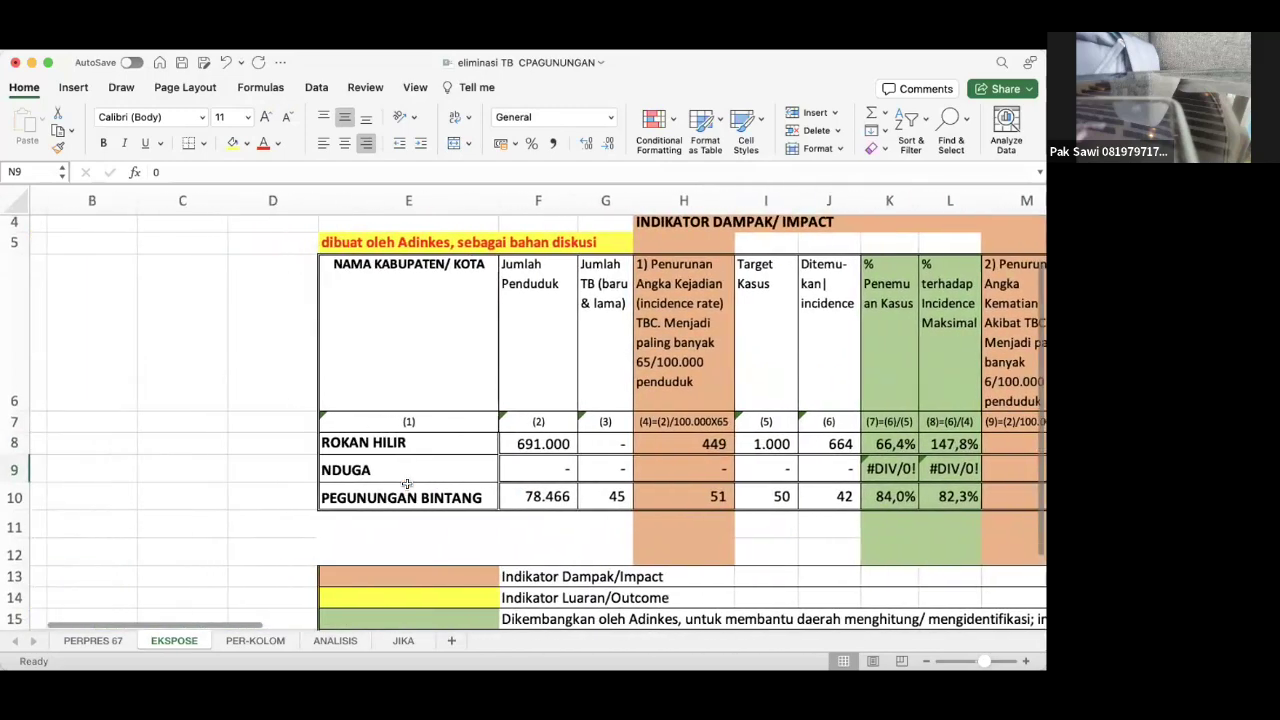
scroll(407, 483, "right", 5)
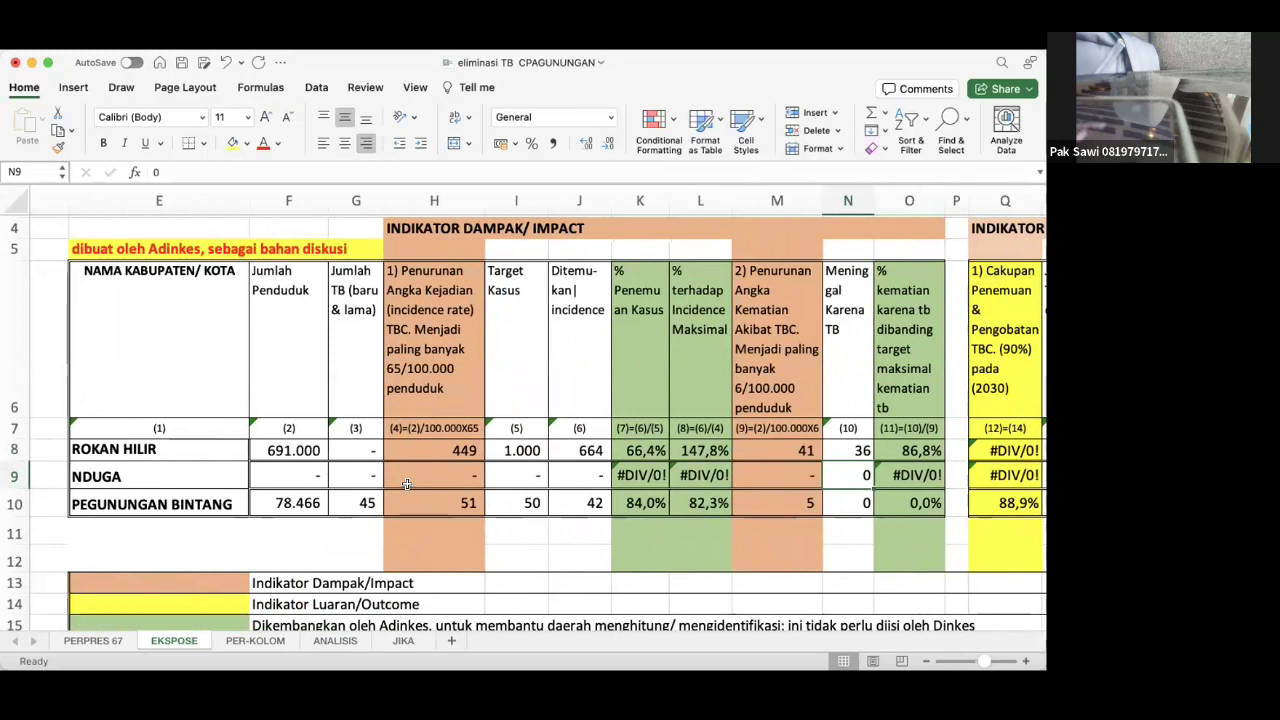
Review the ROKAN HILIR row from Jumlah Penduduk across the impact indicators to the drug-resistant and childhood TB outcome indicators.
left_click(295, 443)
scroll(295, 441, "left", 3)
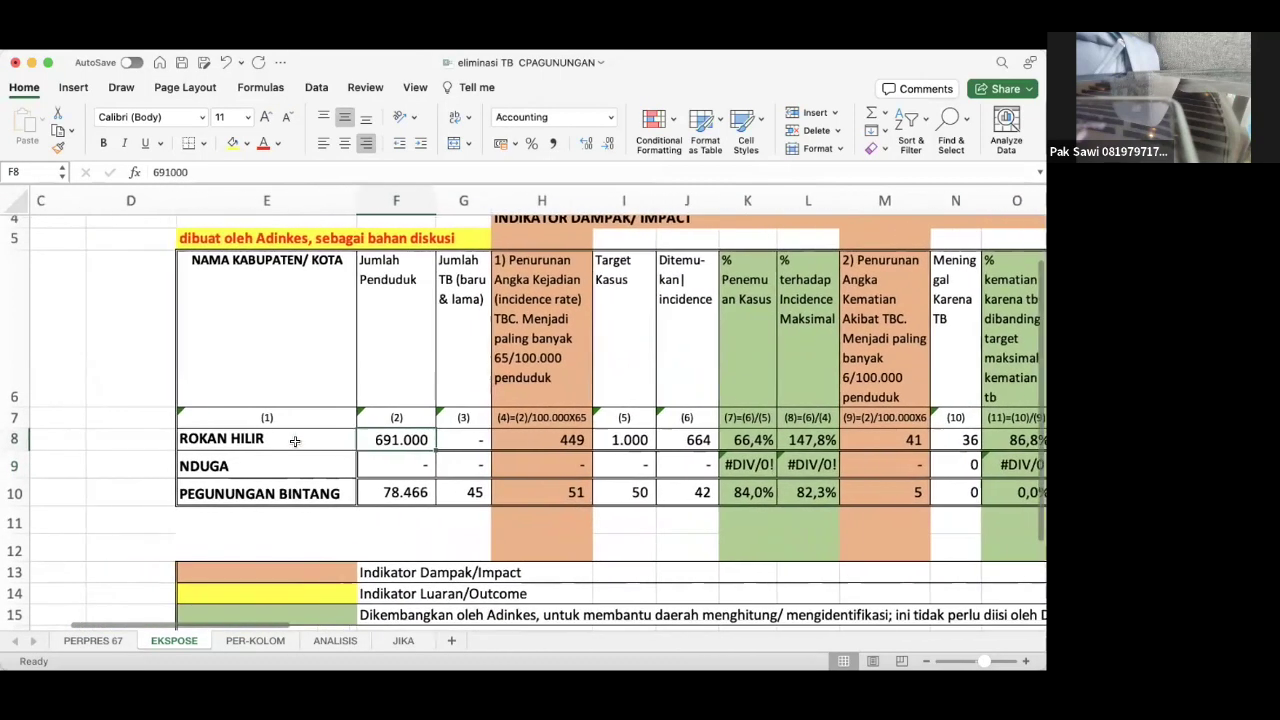
scroll(295, 441, "left", 1)
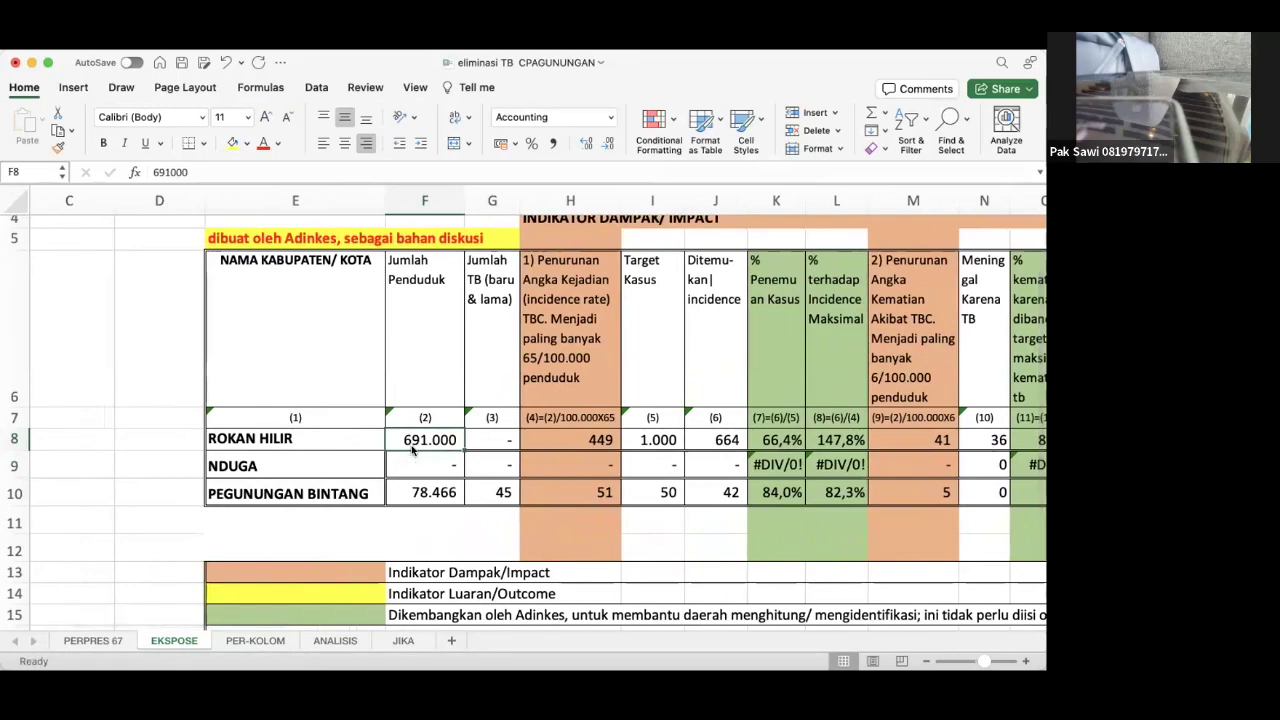
scroll(412, 450, "right", 3)
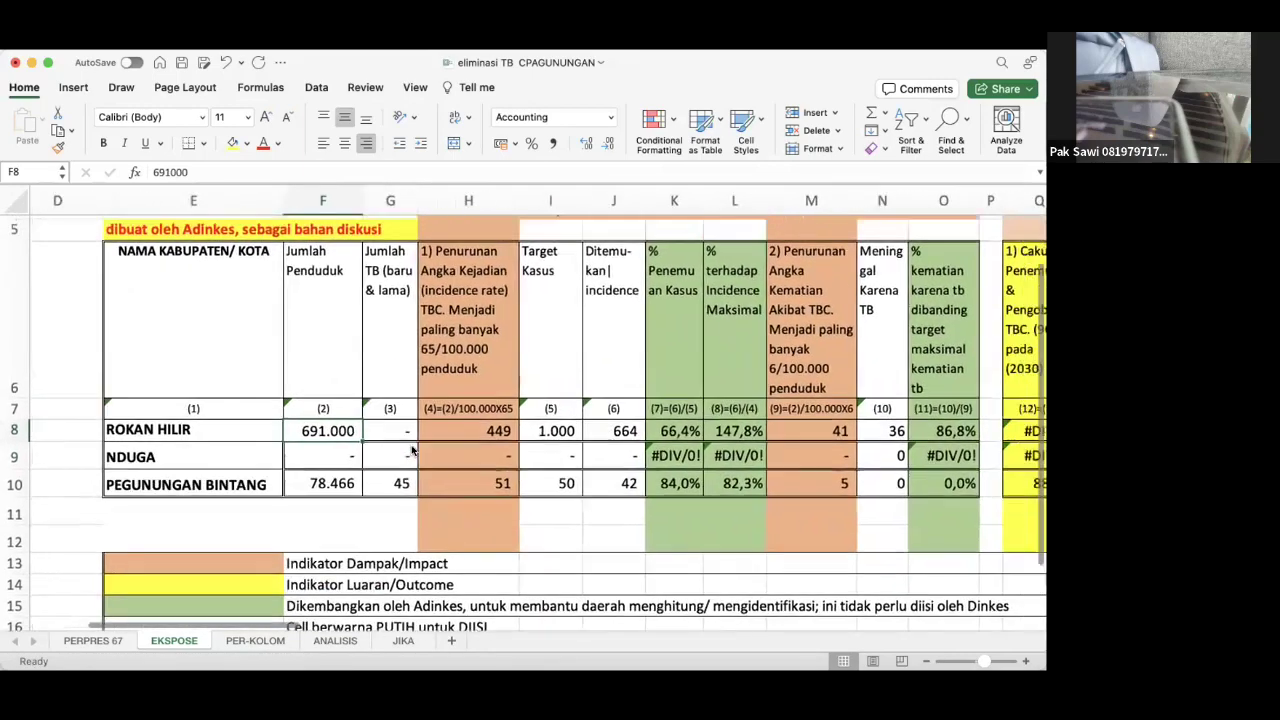
scroll(412, 452, "right", 3)
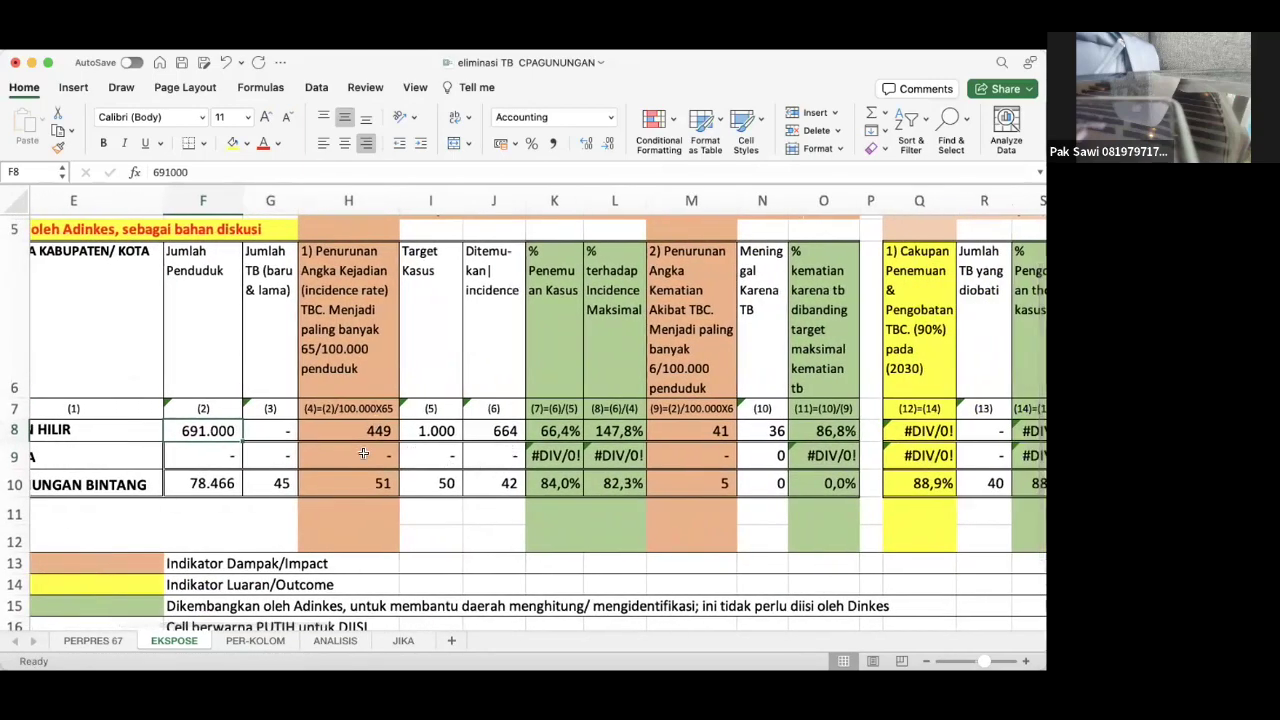
scroll(592, 450, "right", 4)
scroll(592, 450, "up", 1)
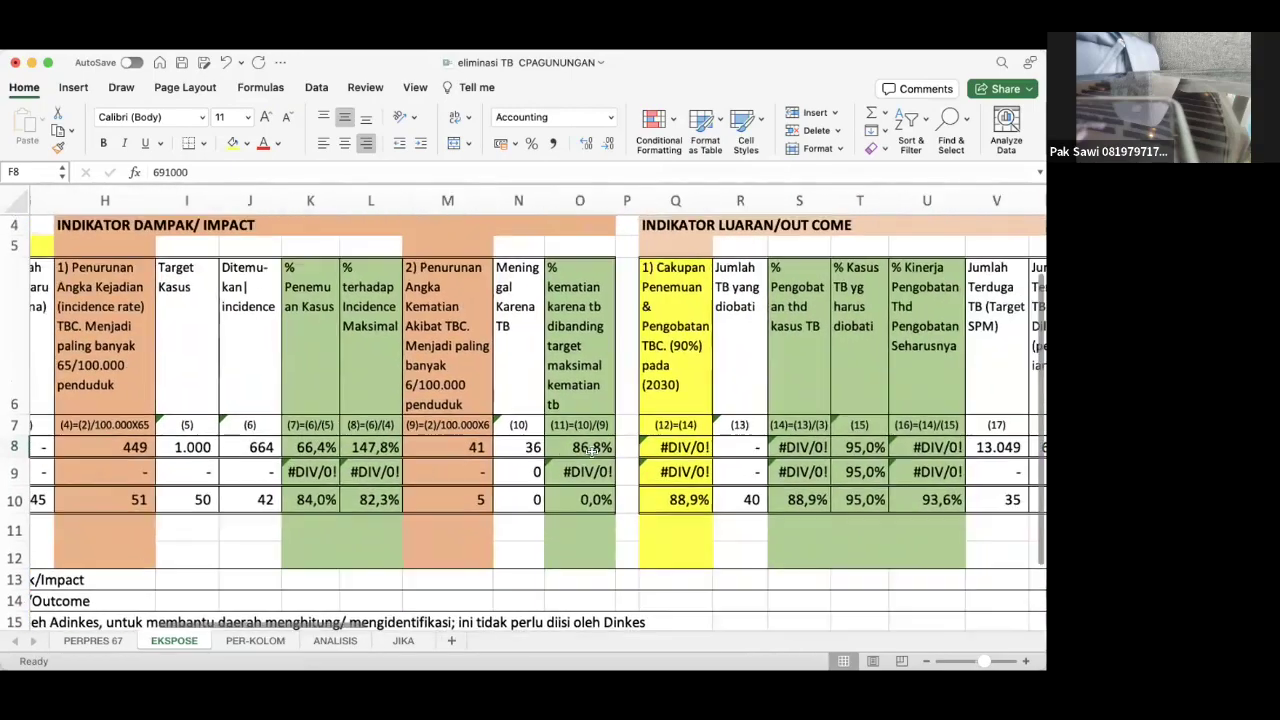
scroll(592, 450, "right", 10)
scroll(590, 452, "up", 1)
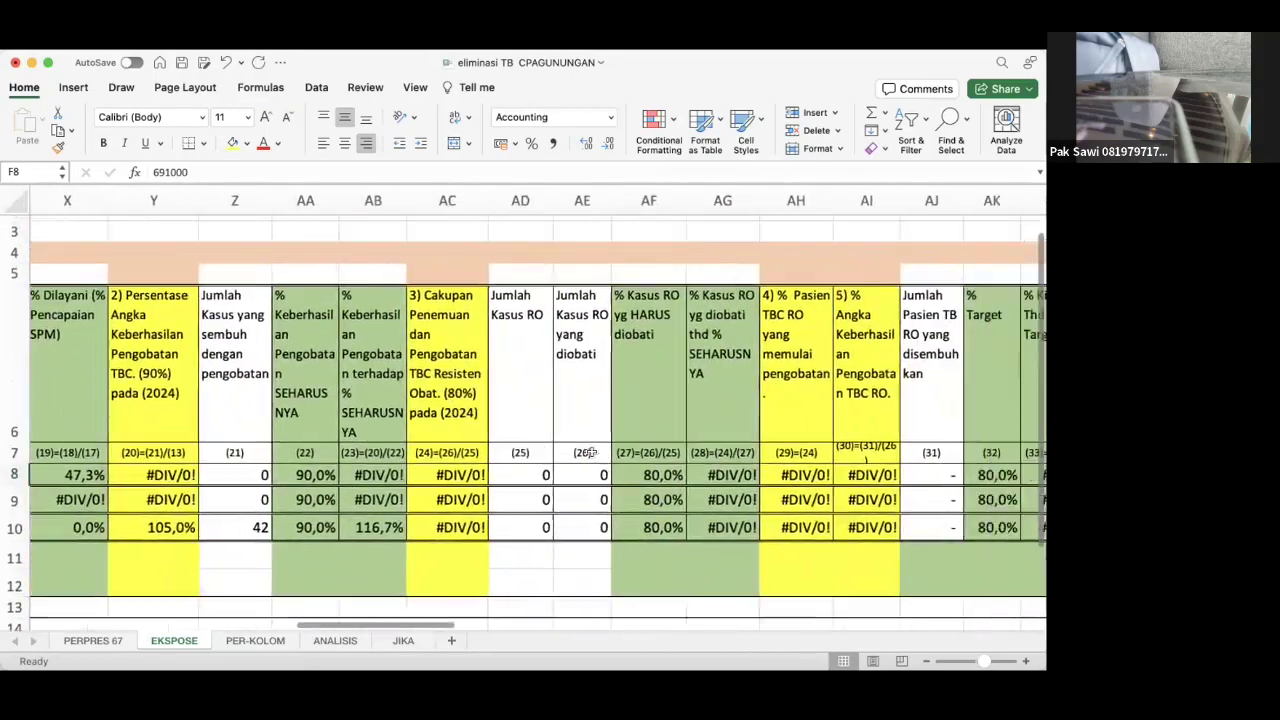
scroll(590, 452, "right", 5)
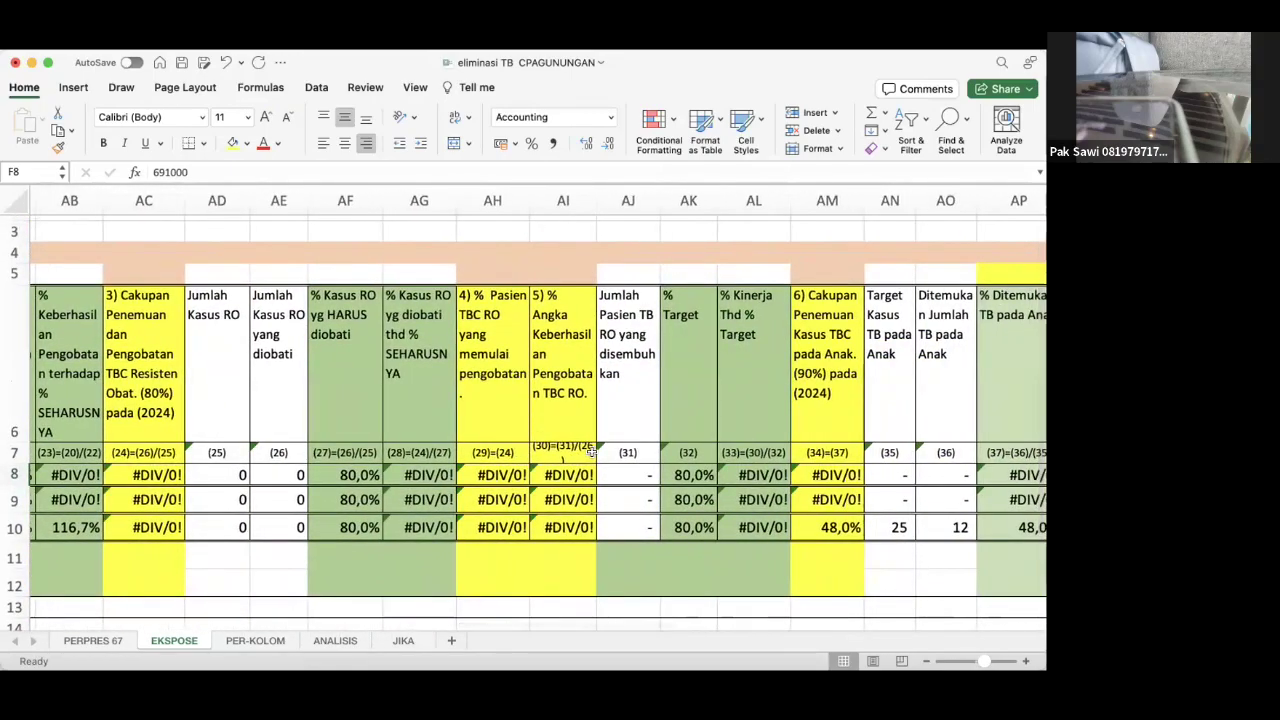